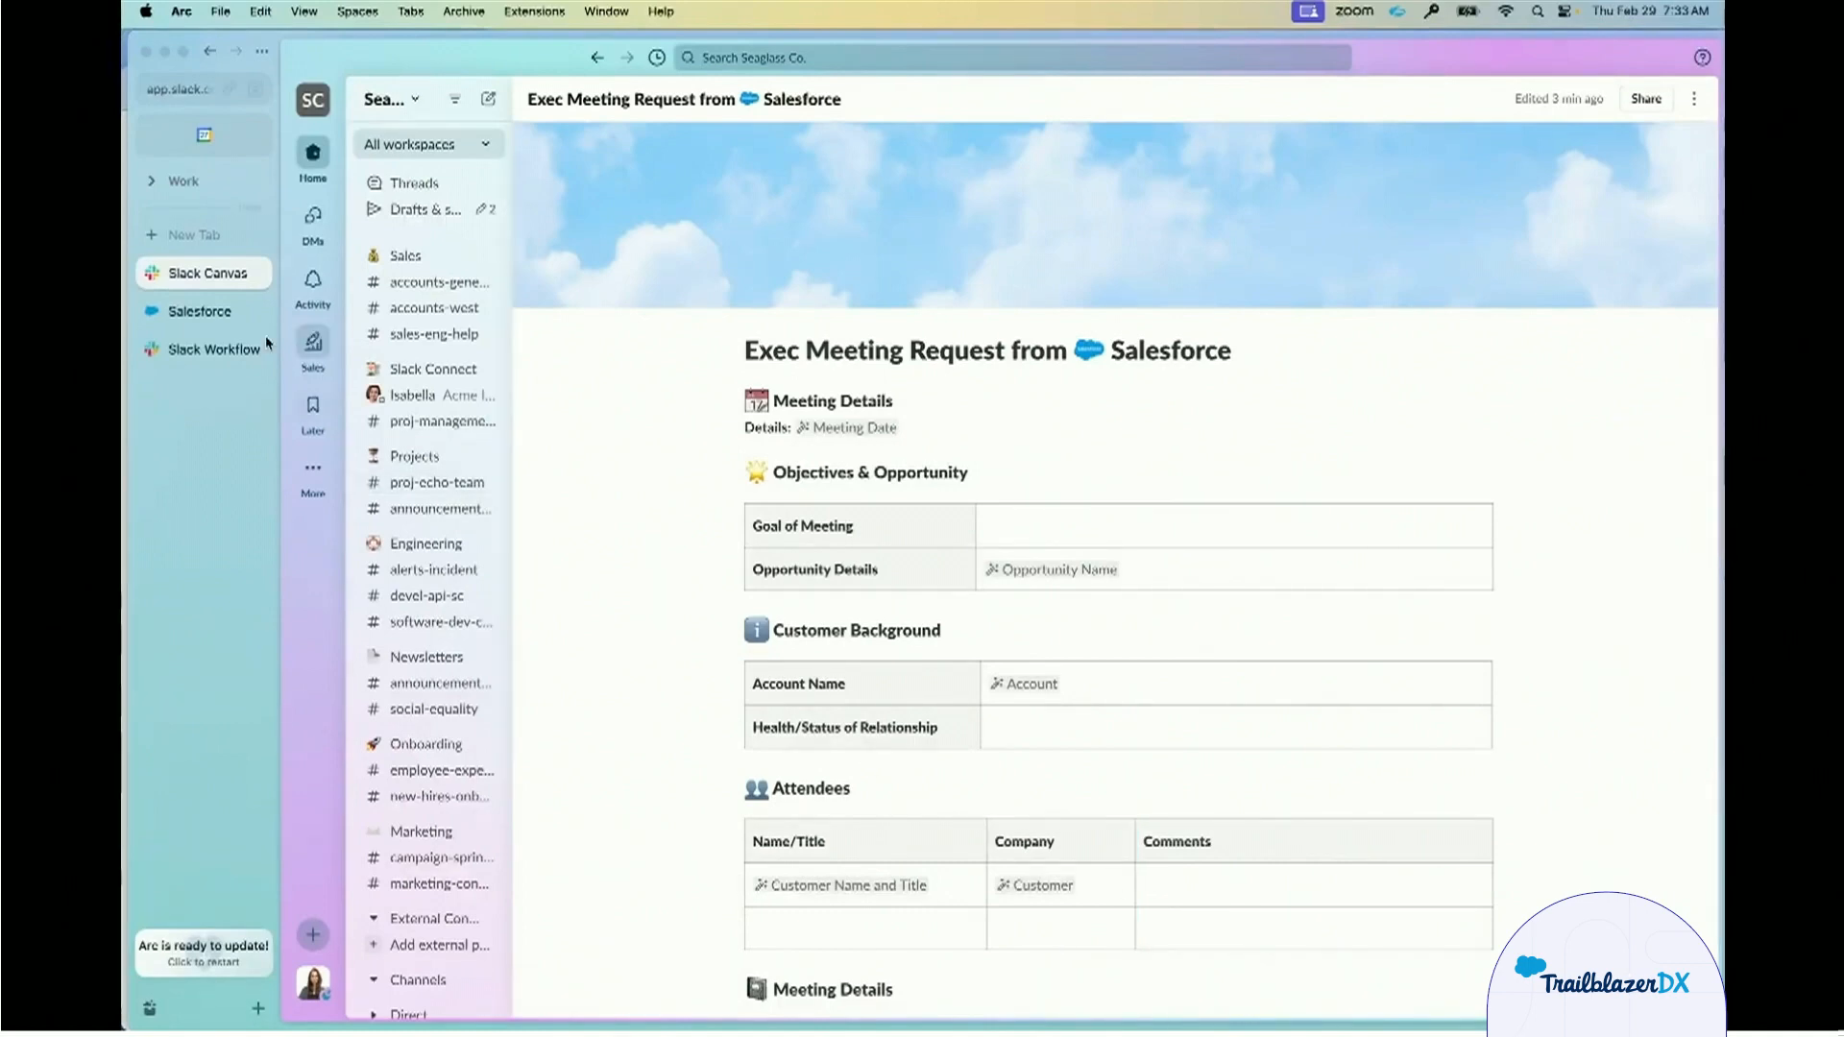
Switch to Salesforce and start a new appointment named "Haven for New Opportunity".
click(202, 311)
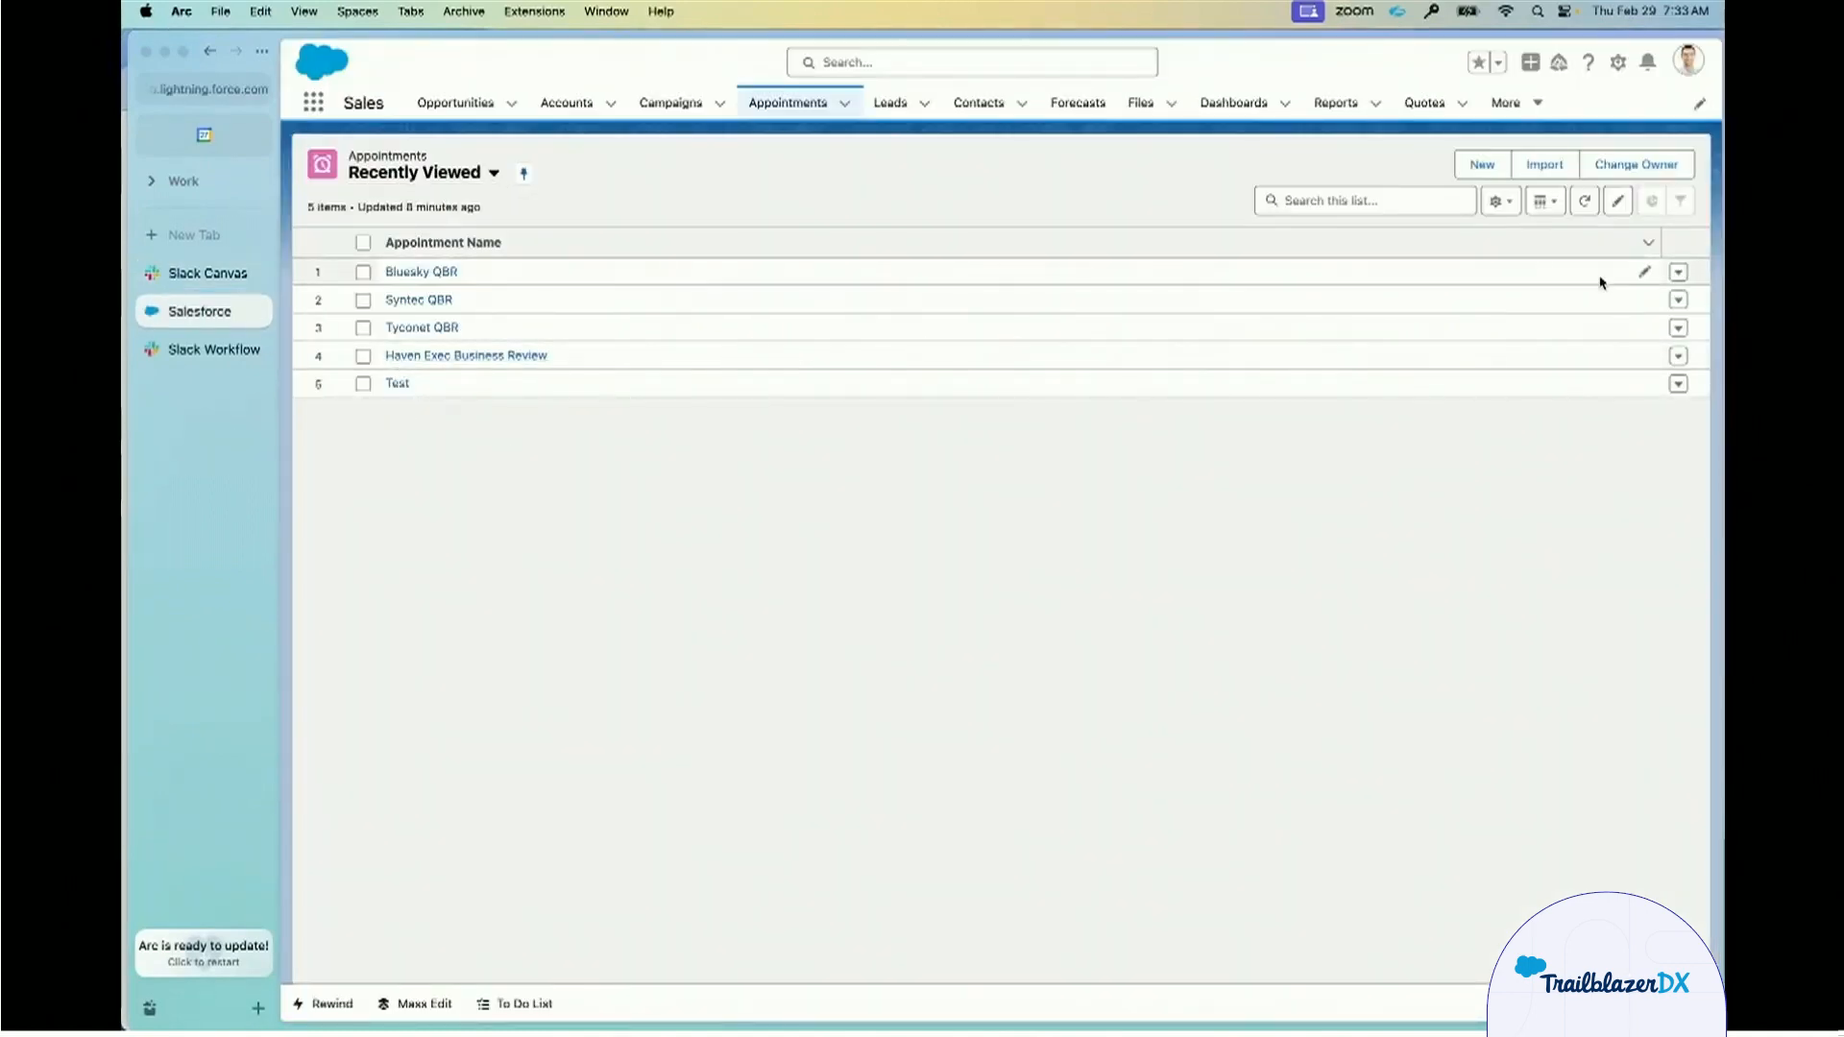
click(1494, 167)
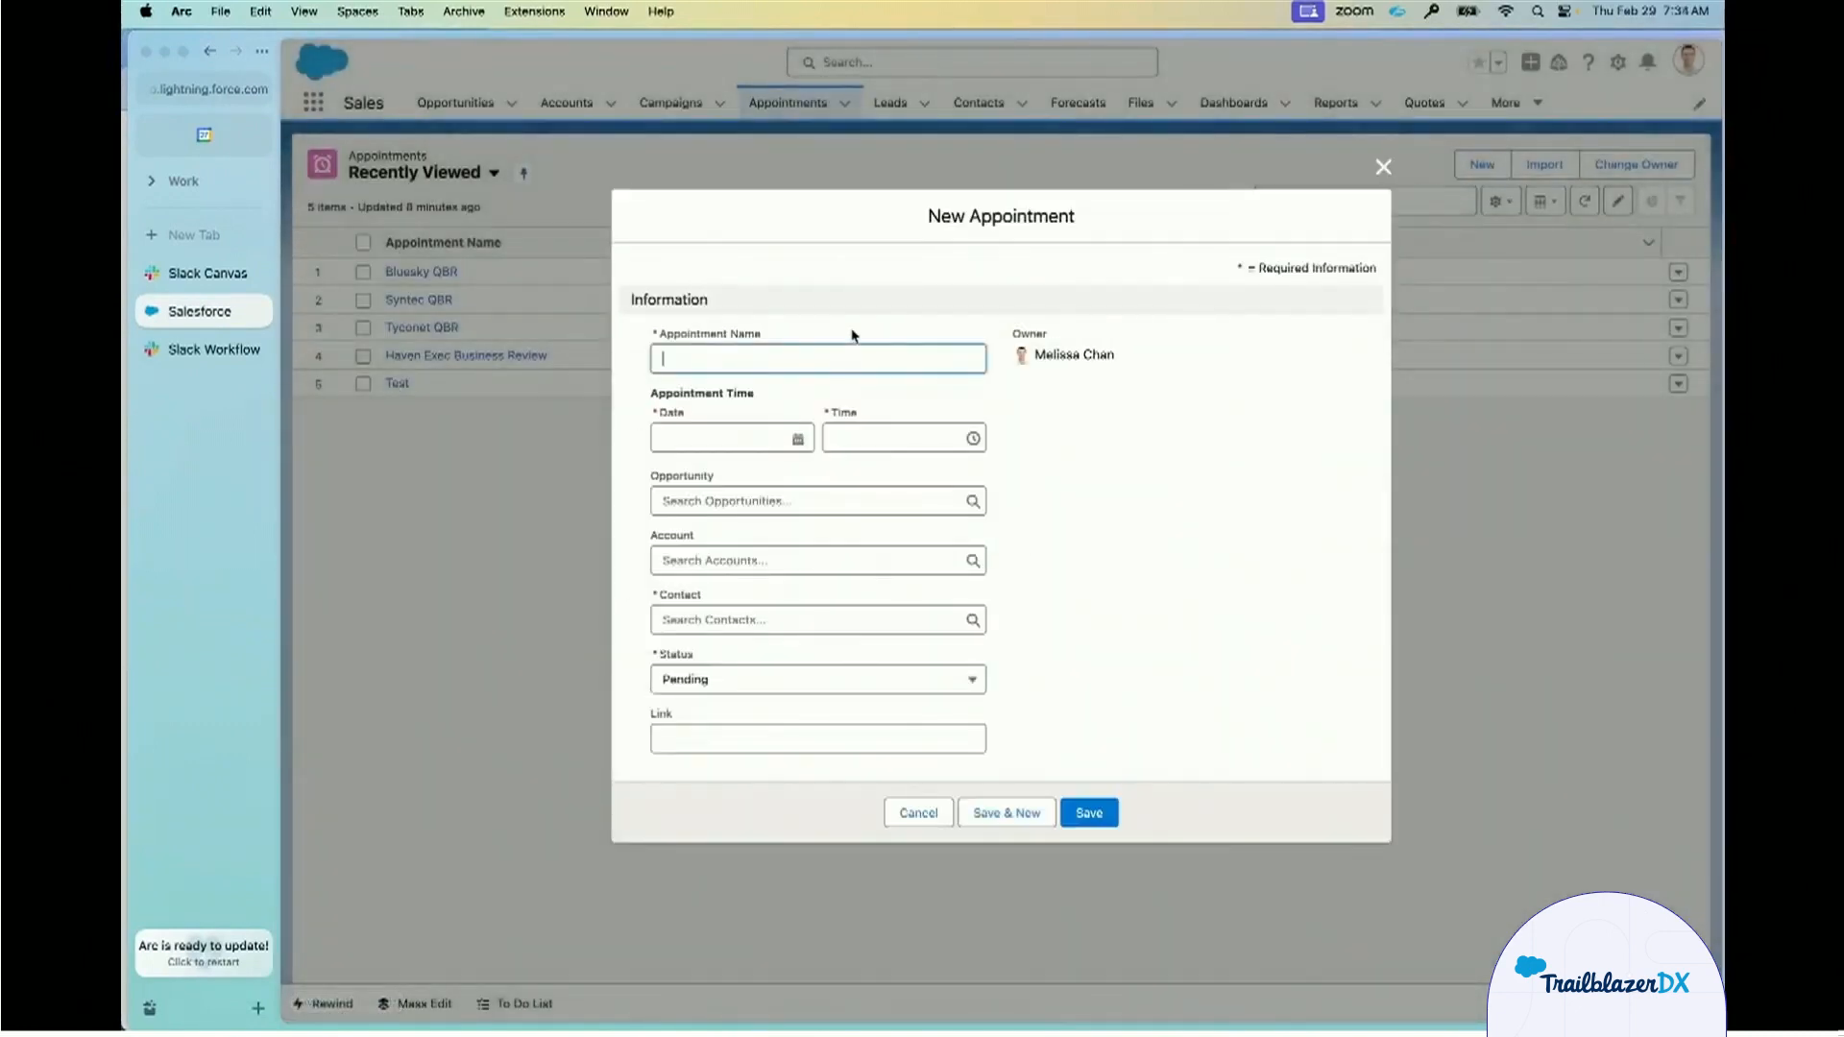
text(H)
key(BackSpace)
text(Have)
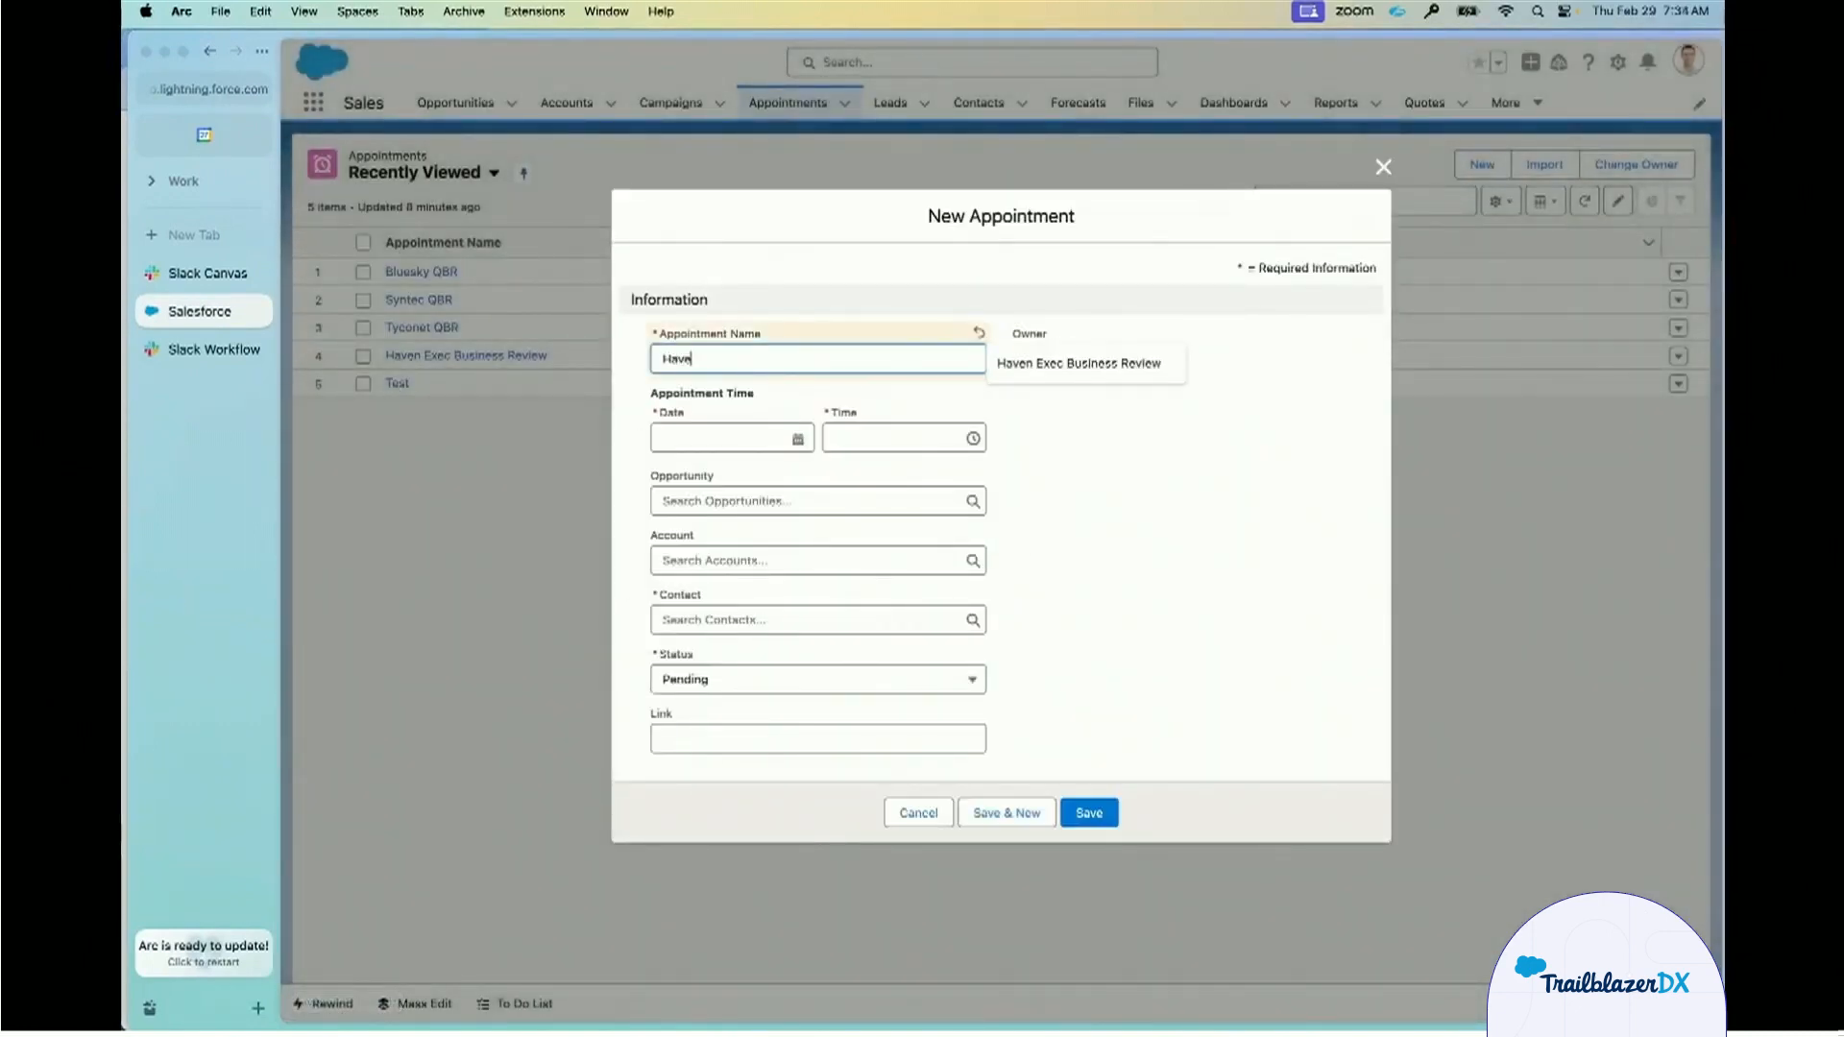
text(n for New Opportunity)
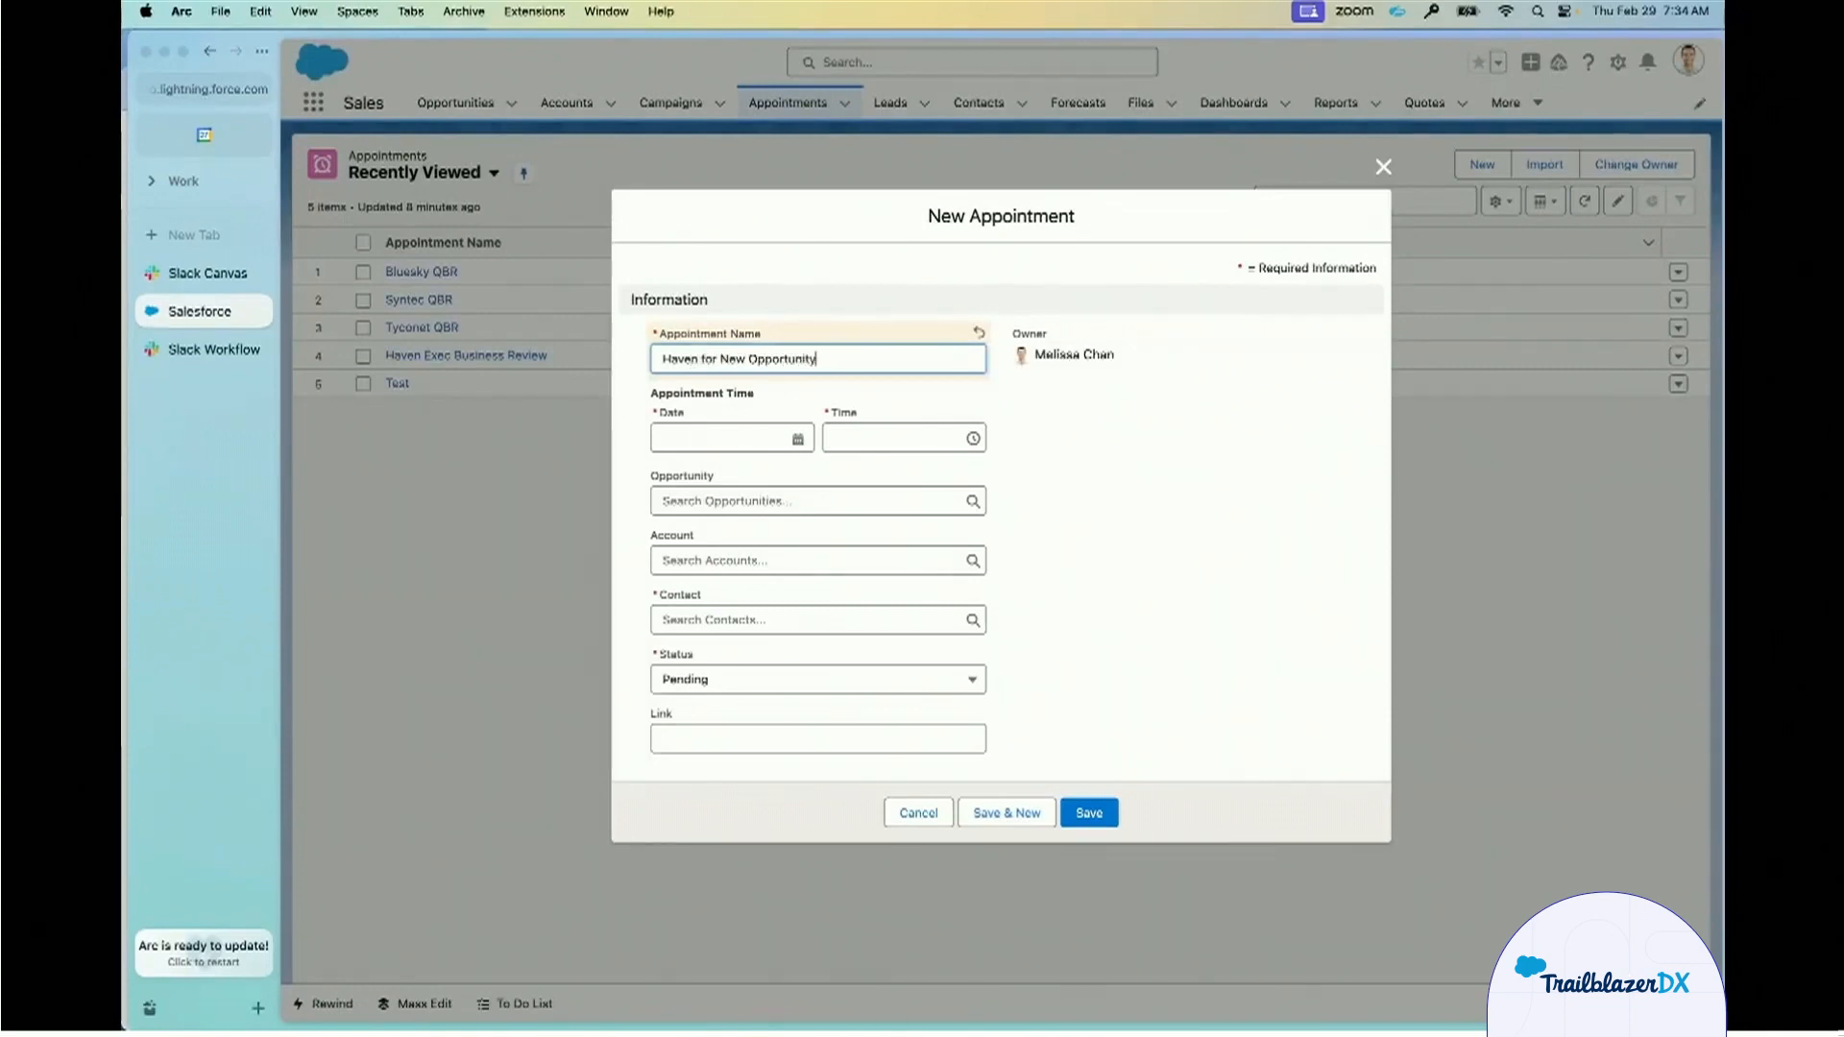
Set the new appointment's date to 3/11/2024.
click(697, 438)
click(830, 486)
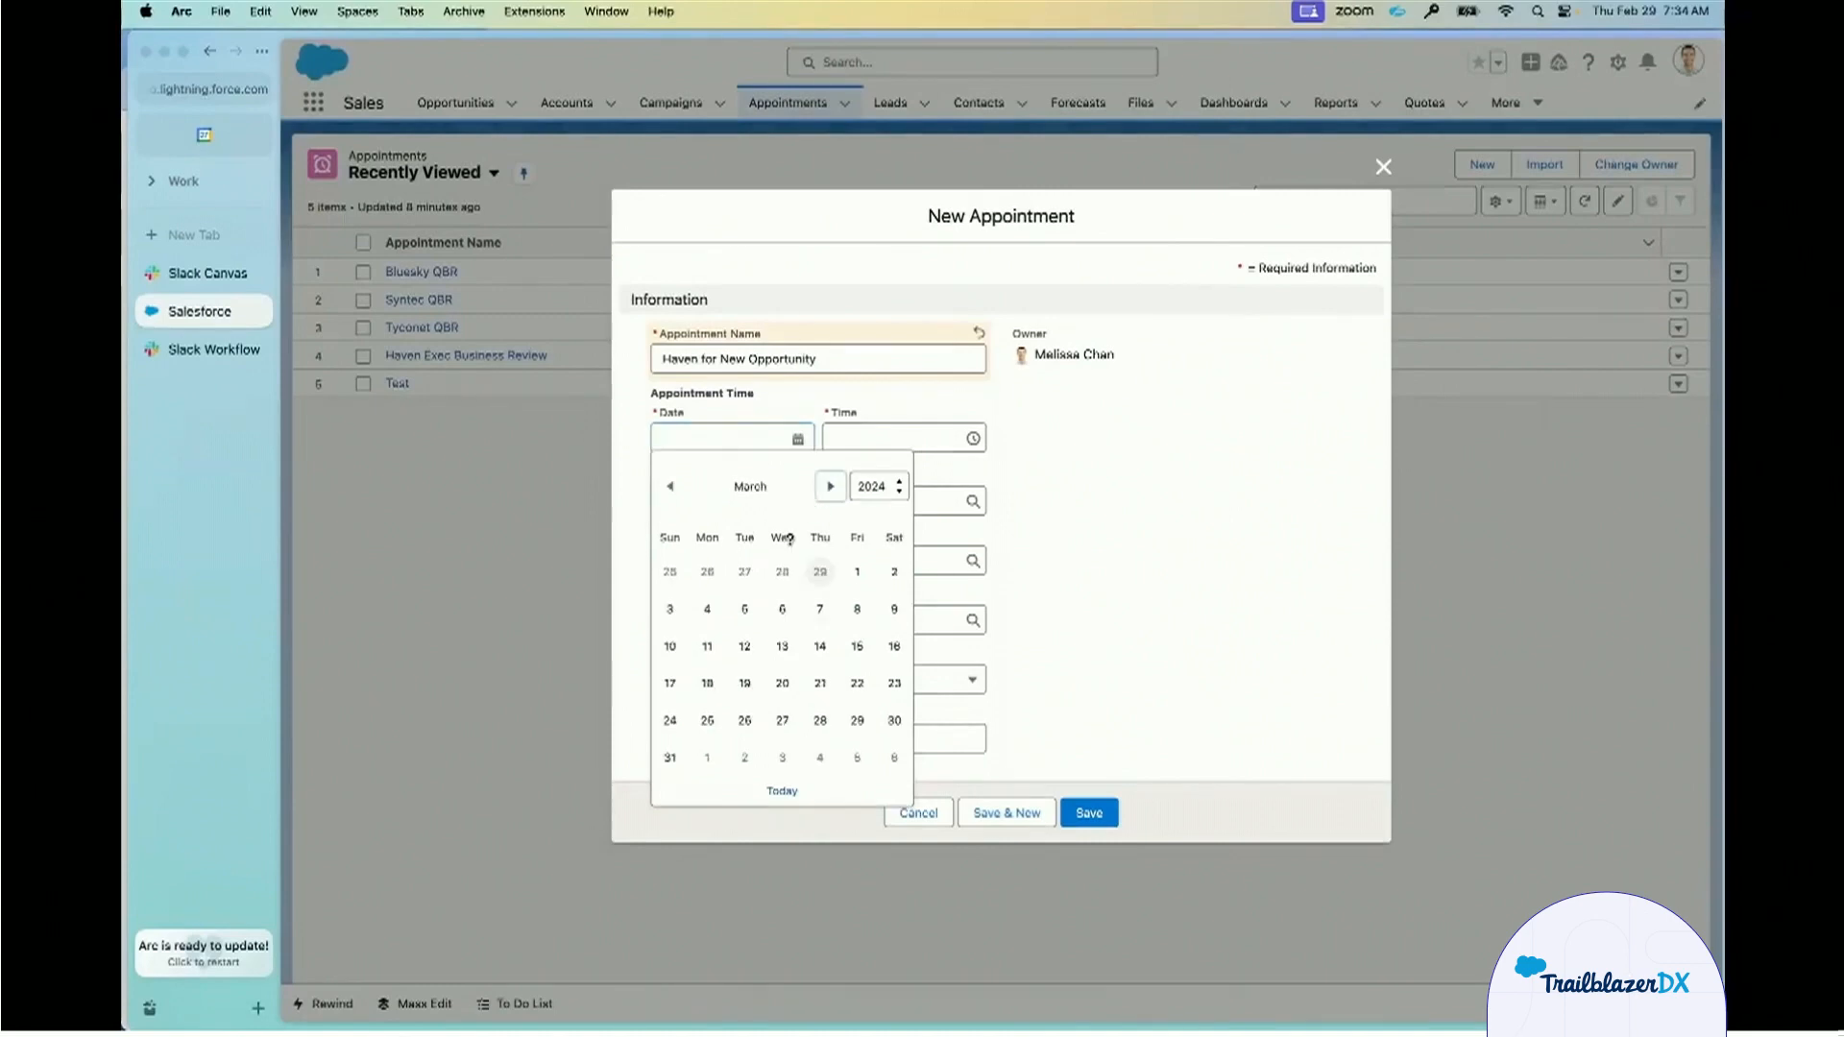
click(708, 649)
Link the opportunity "Haven Enterprises - Add-On Business - 62K", the Haven Enterprises account and that company's contact, and save the appointment.
click(766, 502)
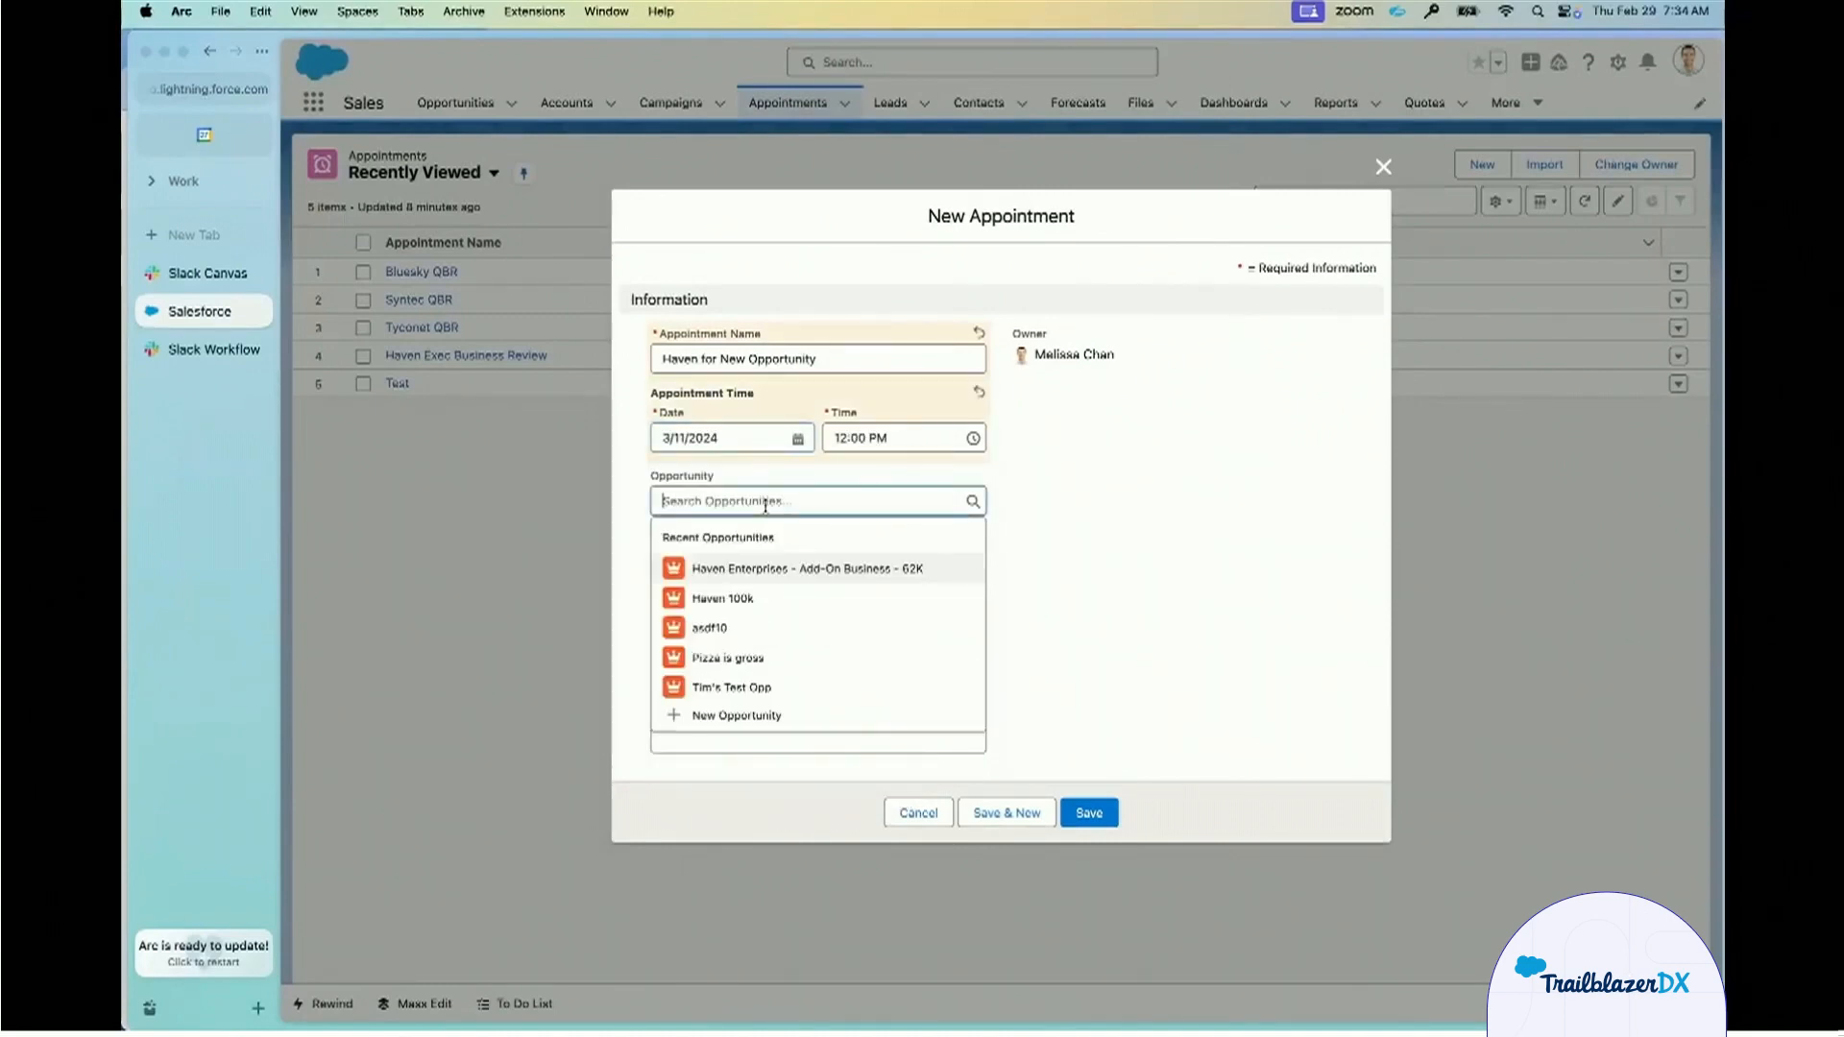
click(762, 569)
click(793, 560)
text(haven)
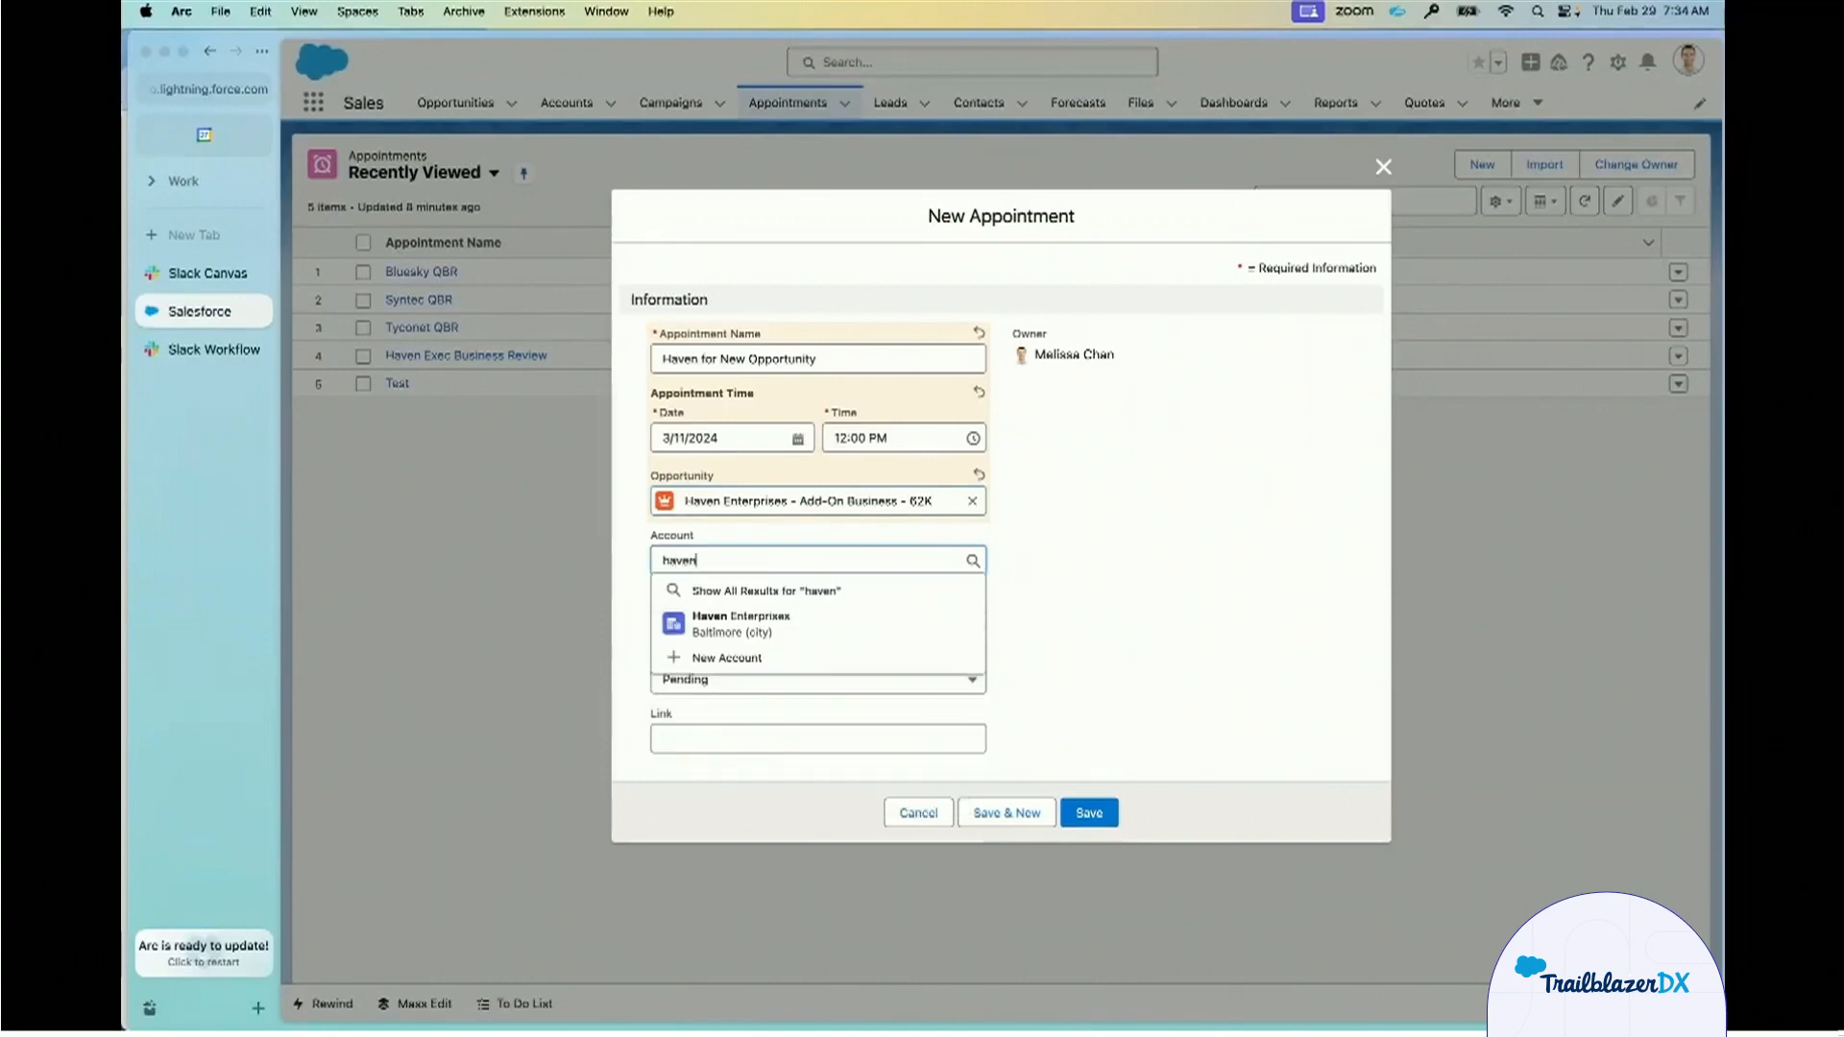
click(752, 621)
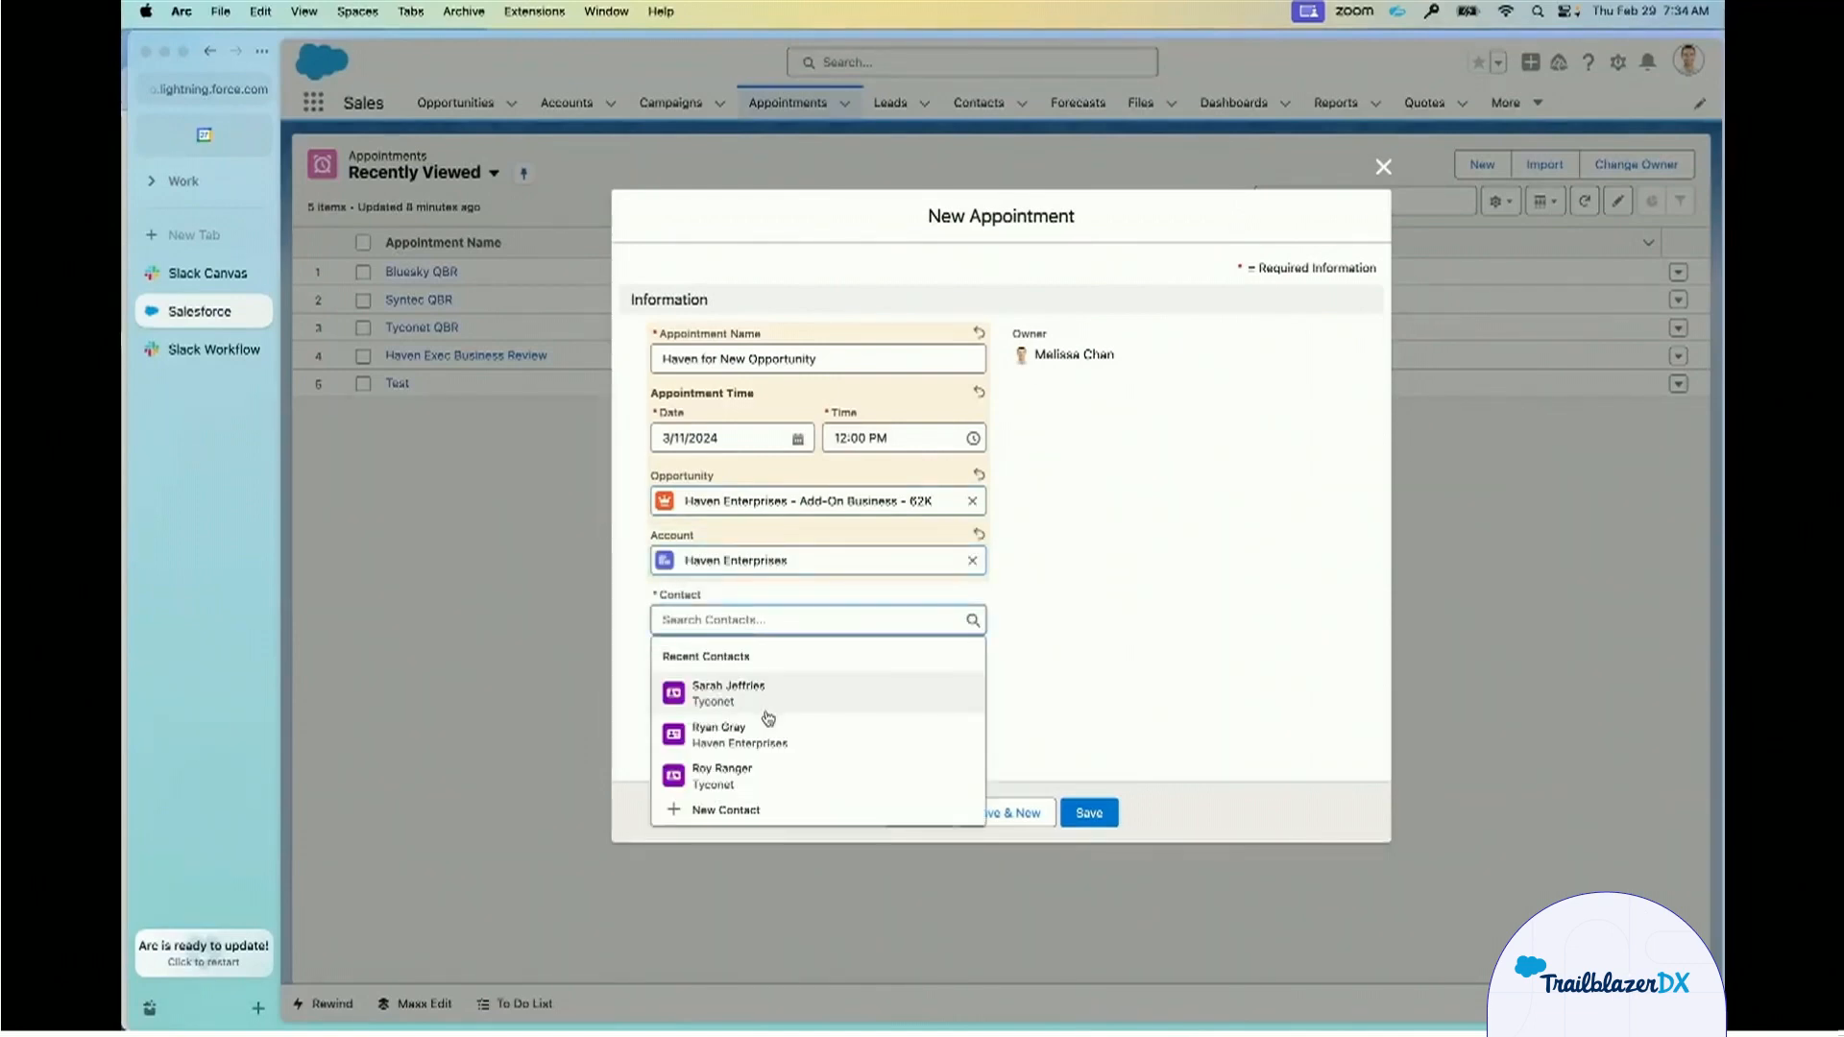
click(753, 745)
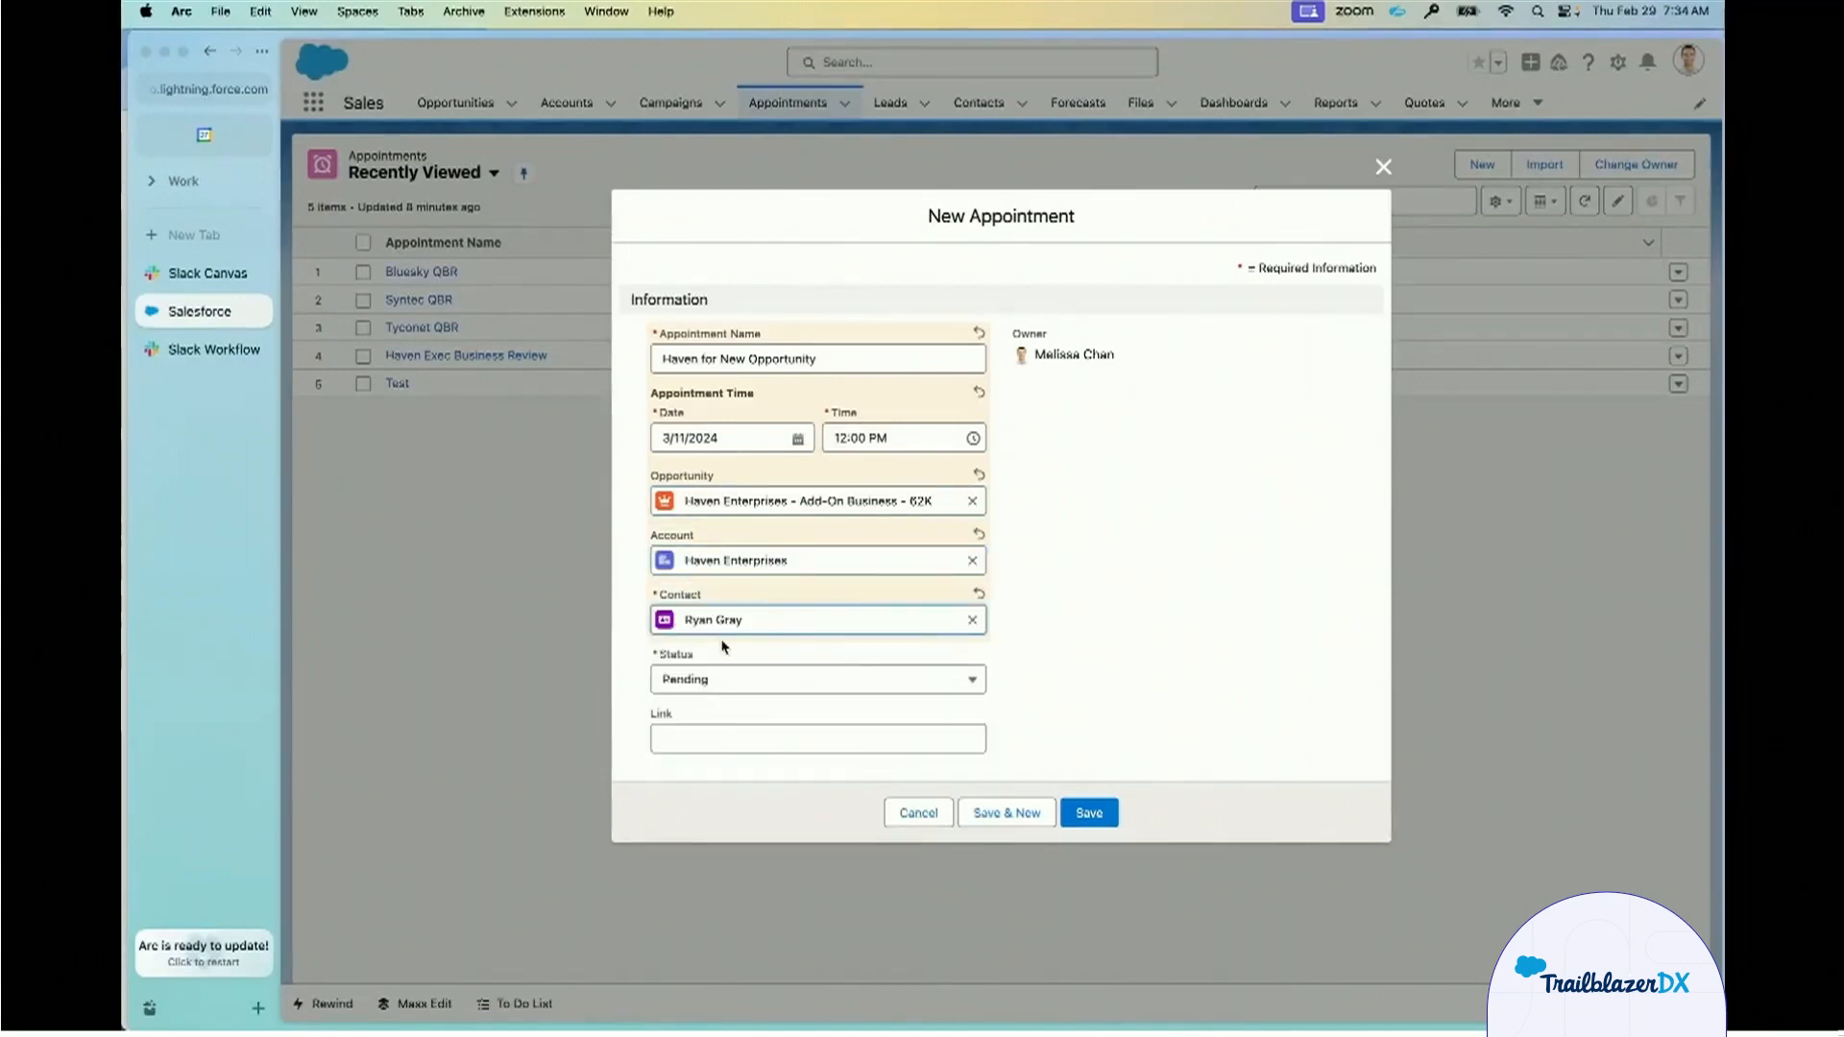
click(1080, 822)
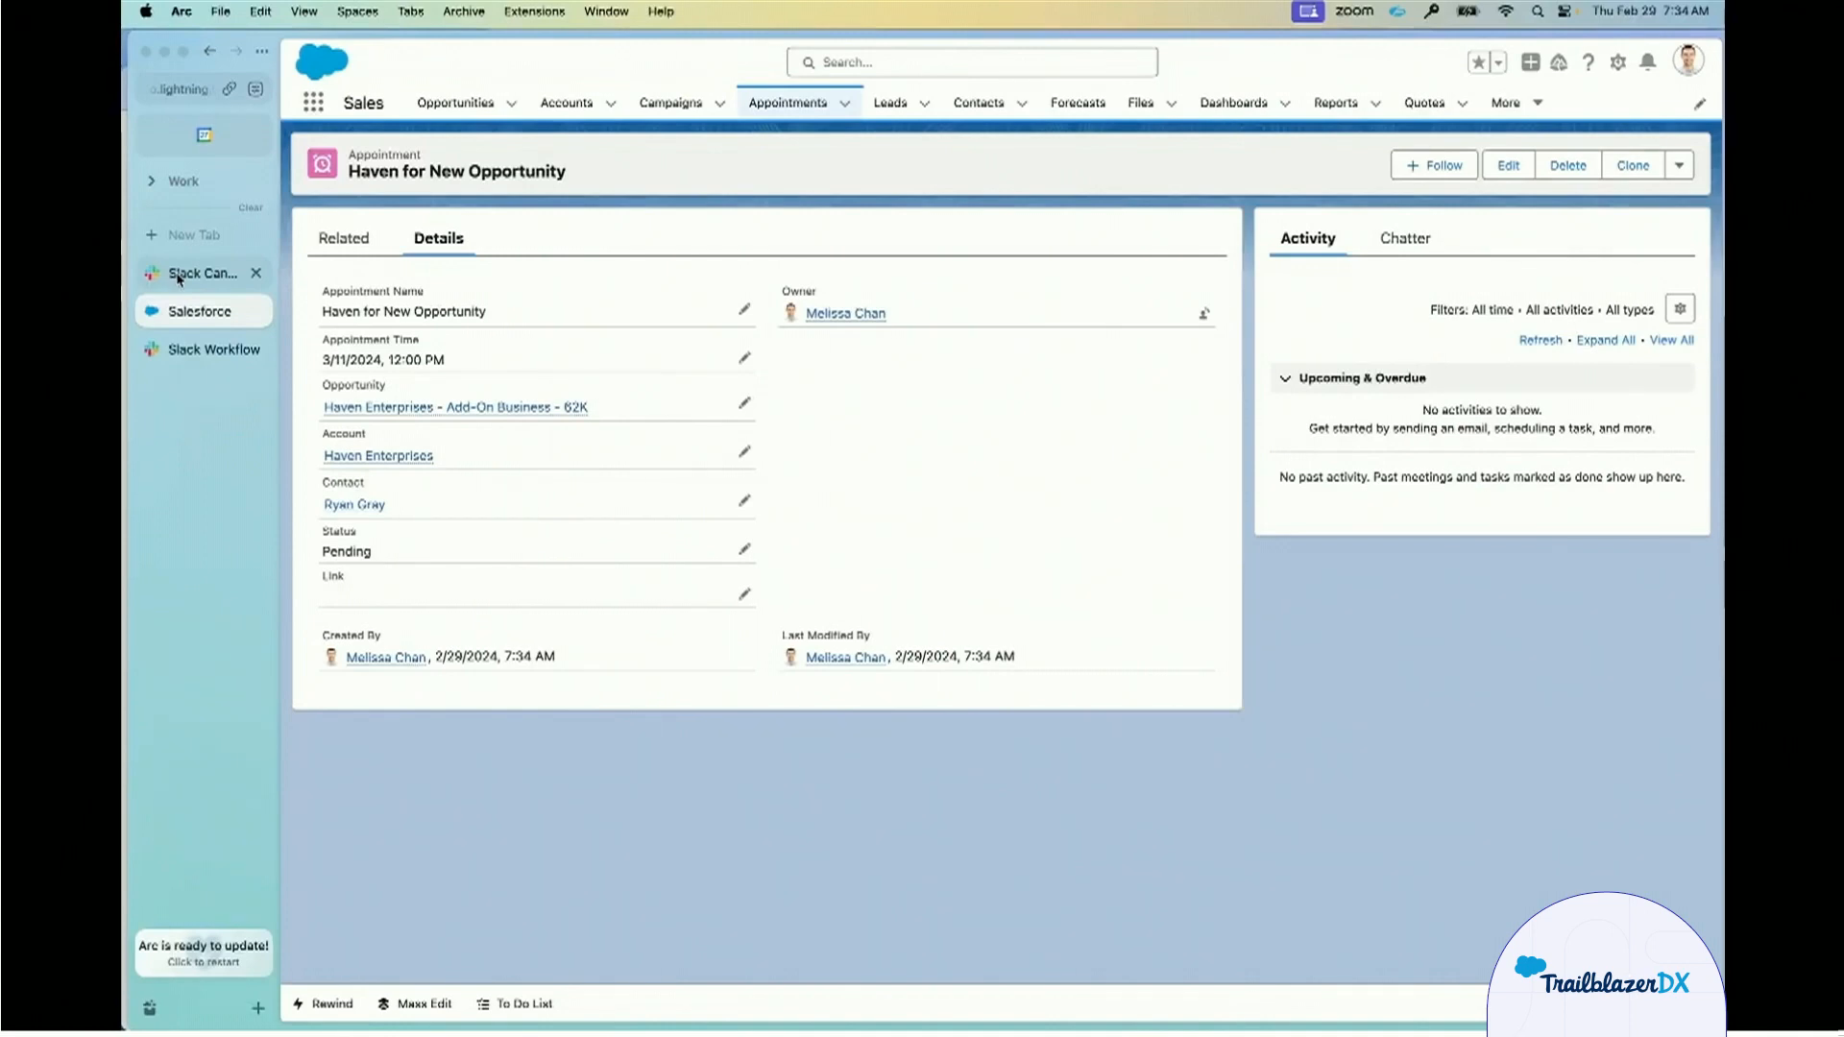
Switch to Slack, open the canvas from the Setup Exec Appointment mention, and review its meeting, opportunity, customer and attendee sections.
click(178, 275)
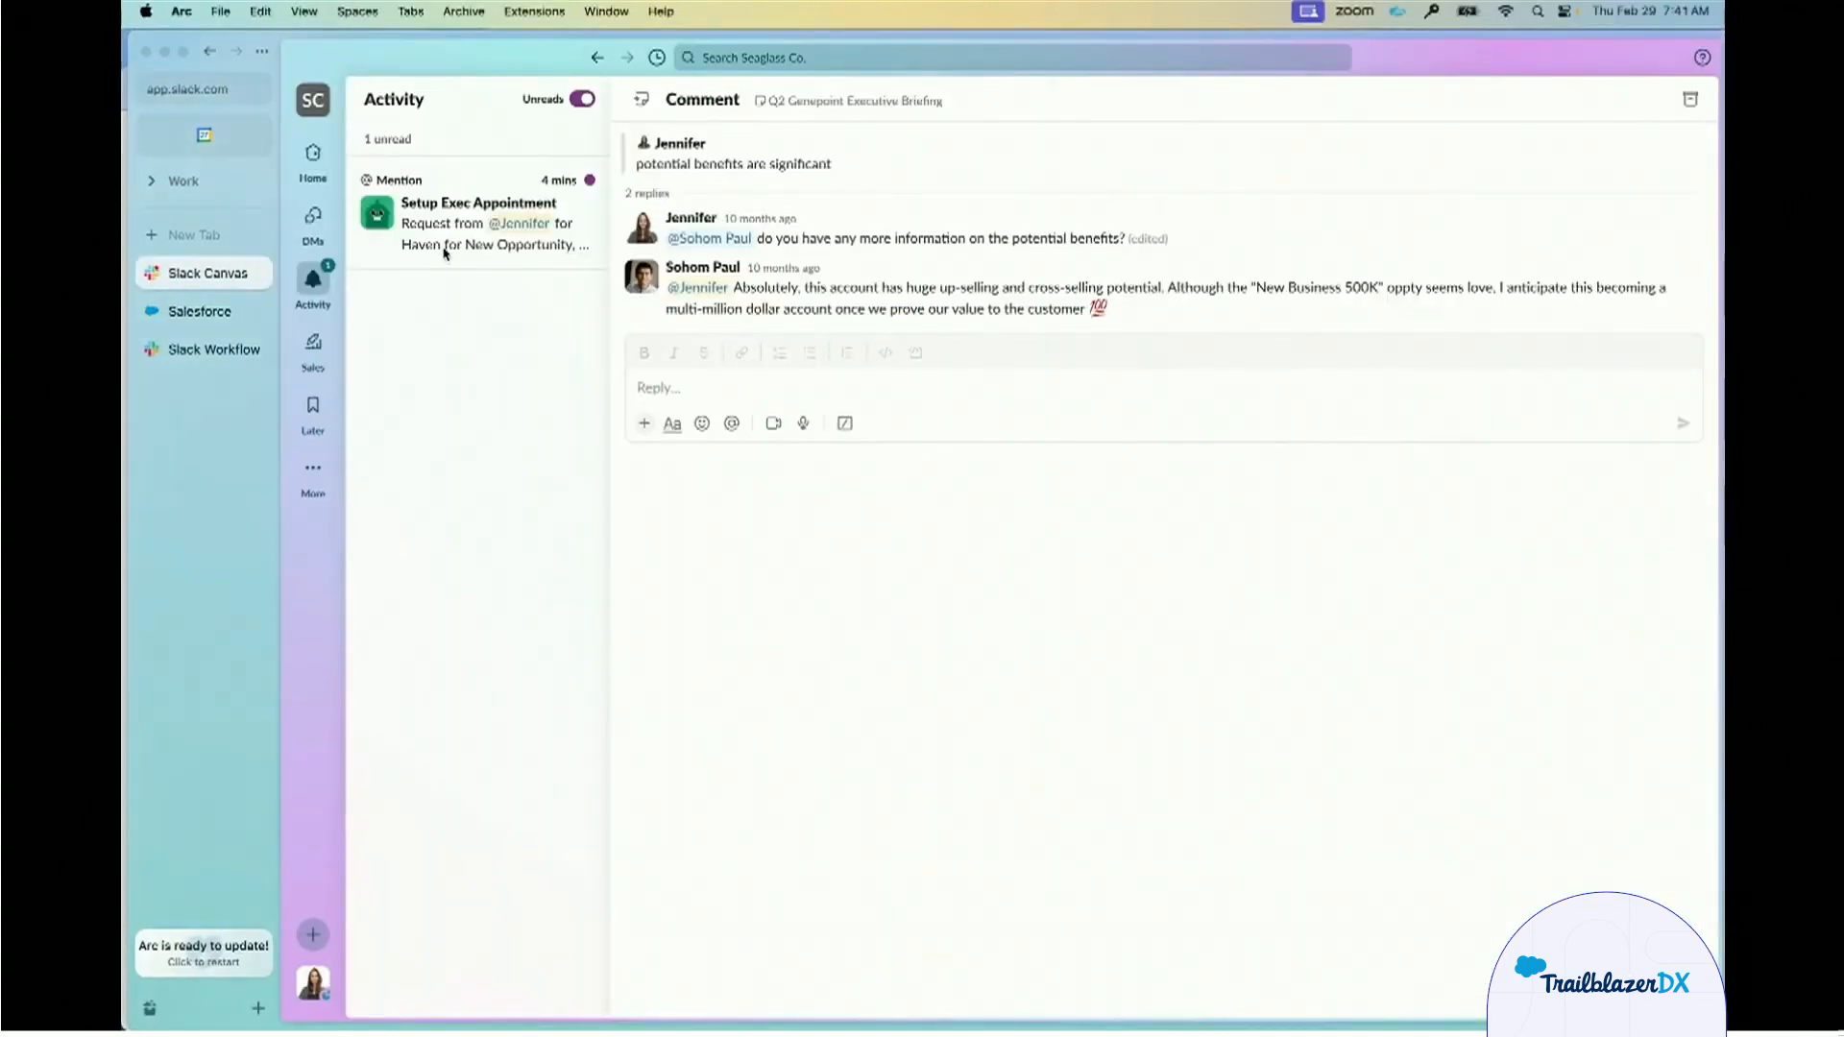
click(445, 252)
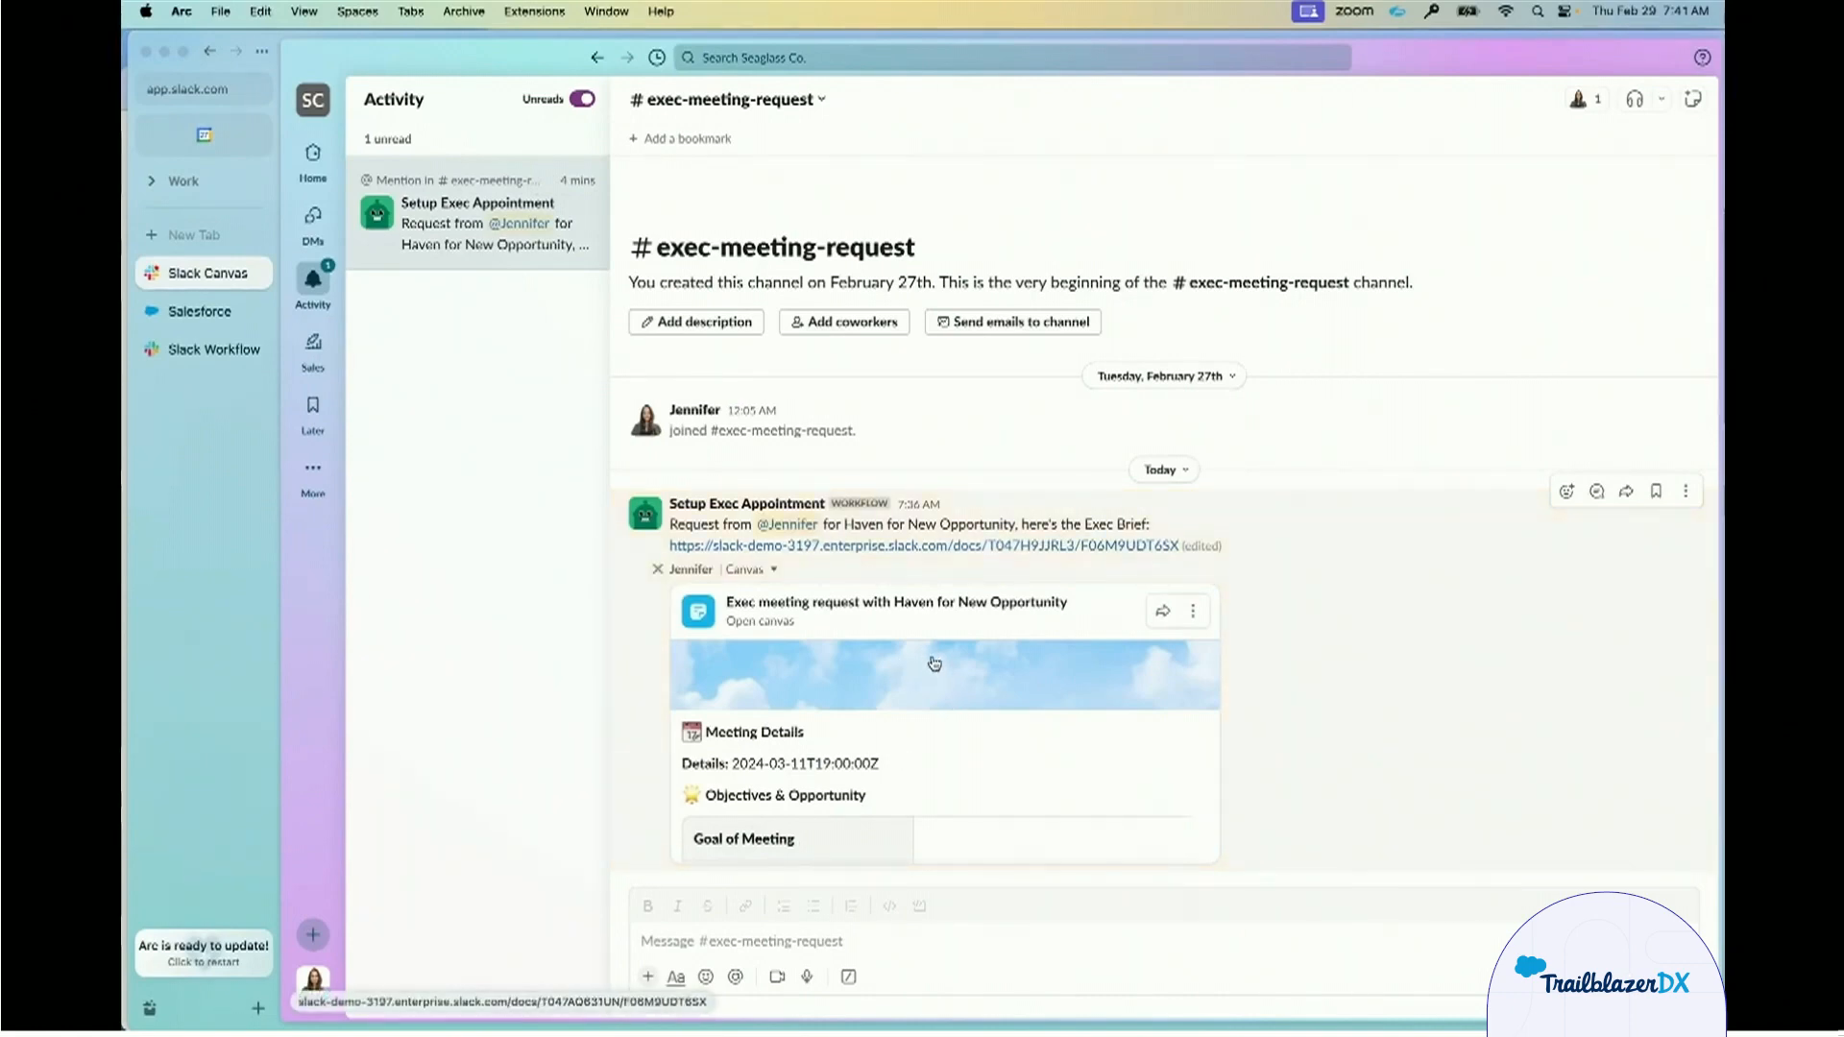
click(963, 671)
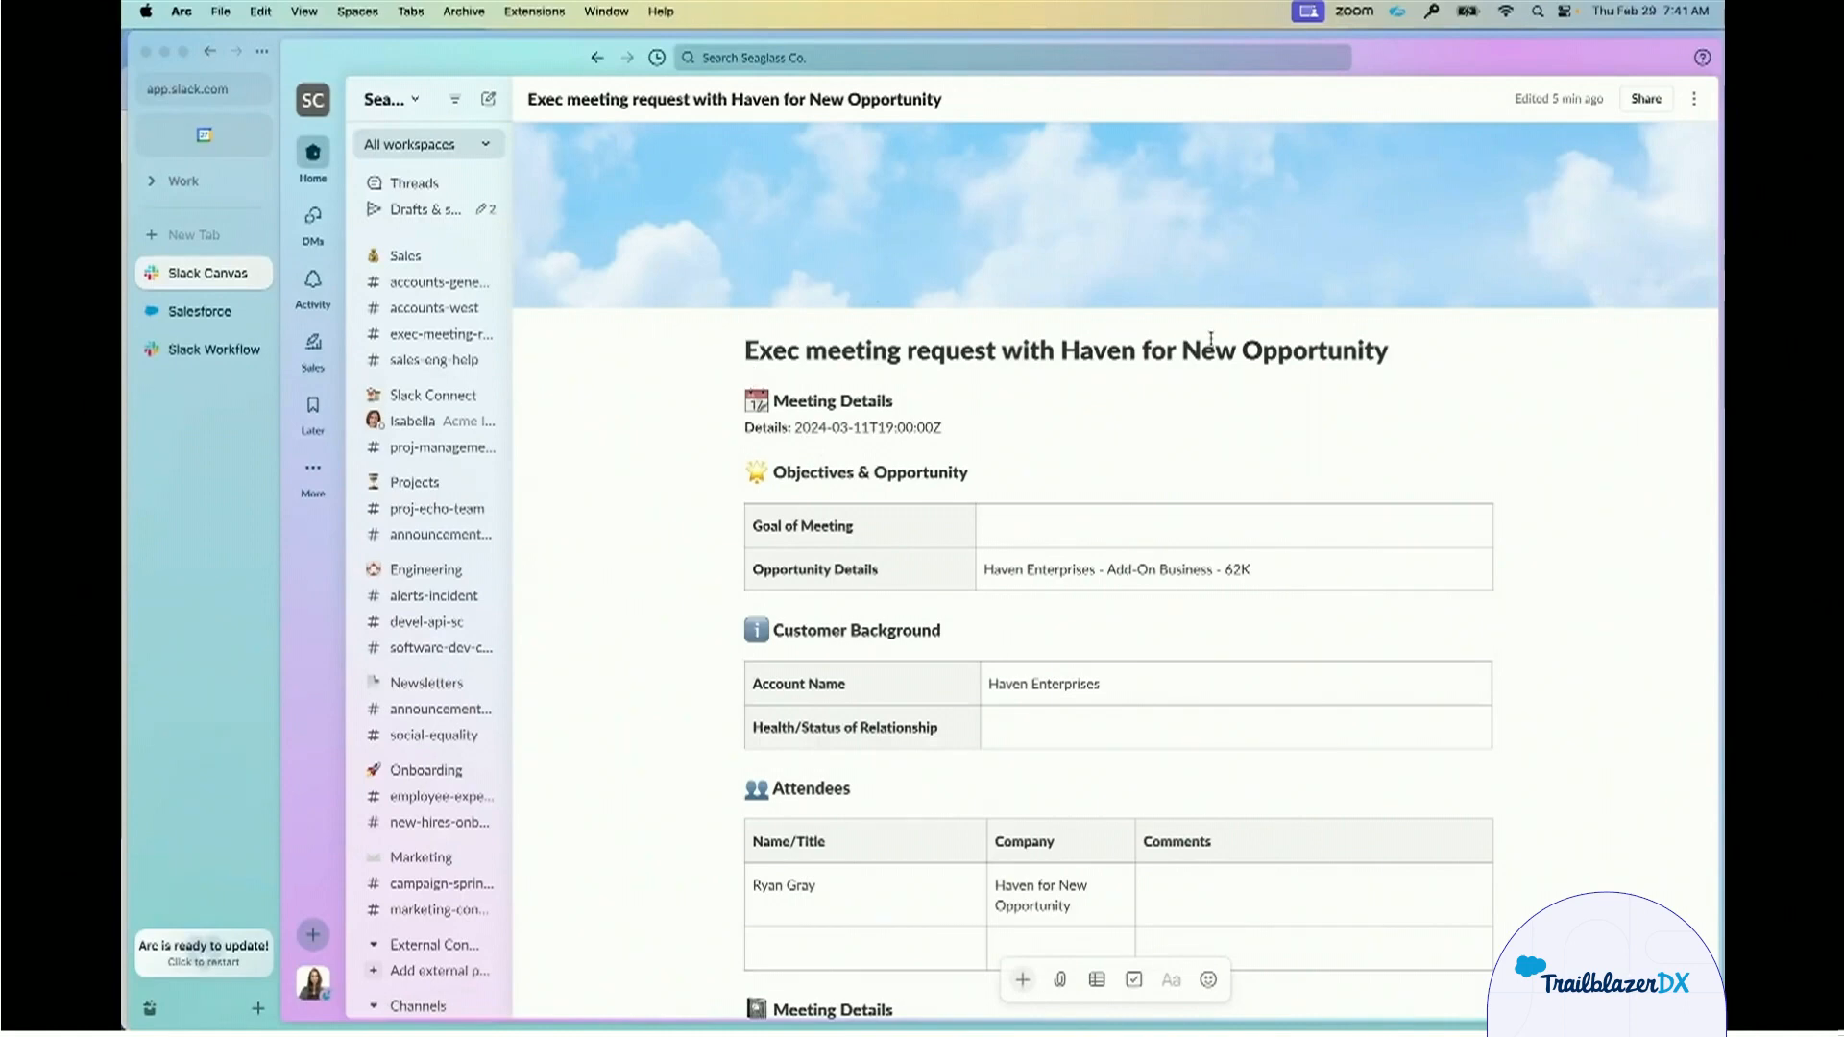
scroll(1251, 404, down, 1)
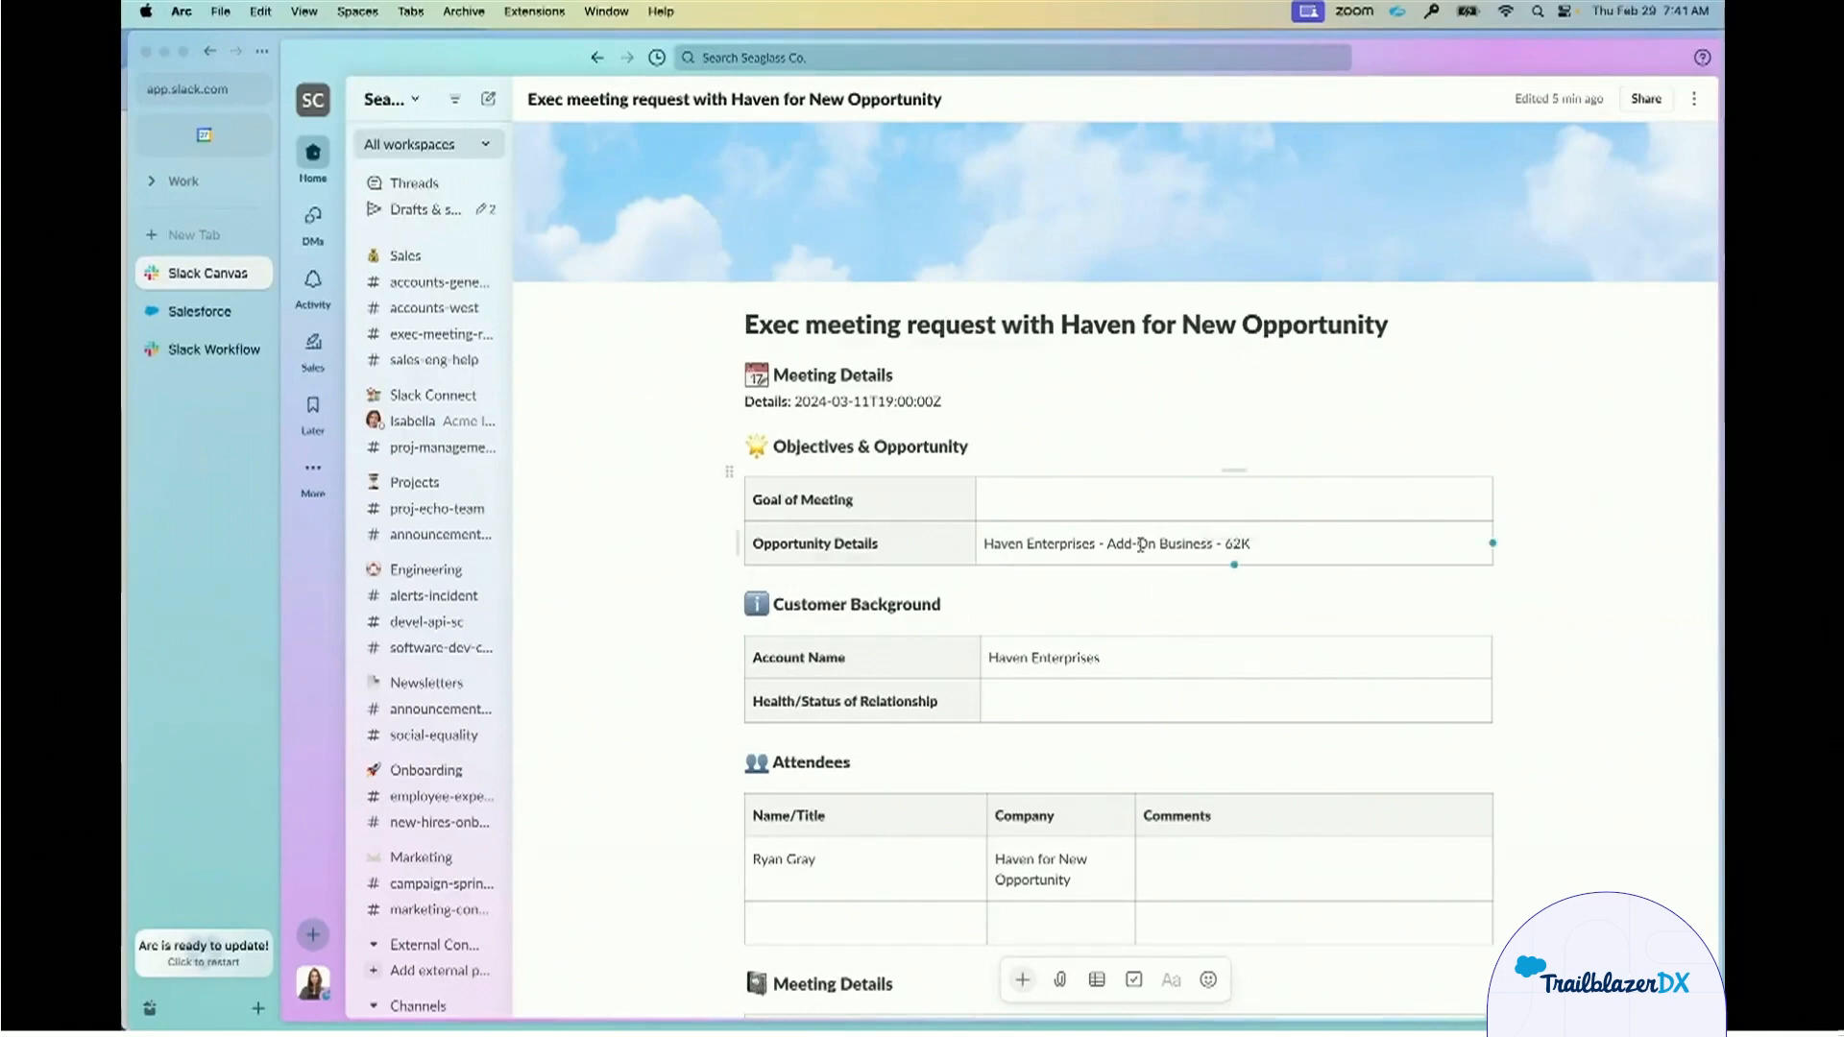
scroll(1049, 641, down, 1)
scroll(1049, 642, down, 1)
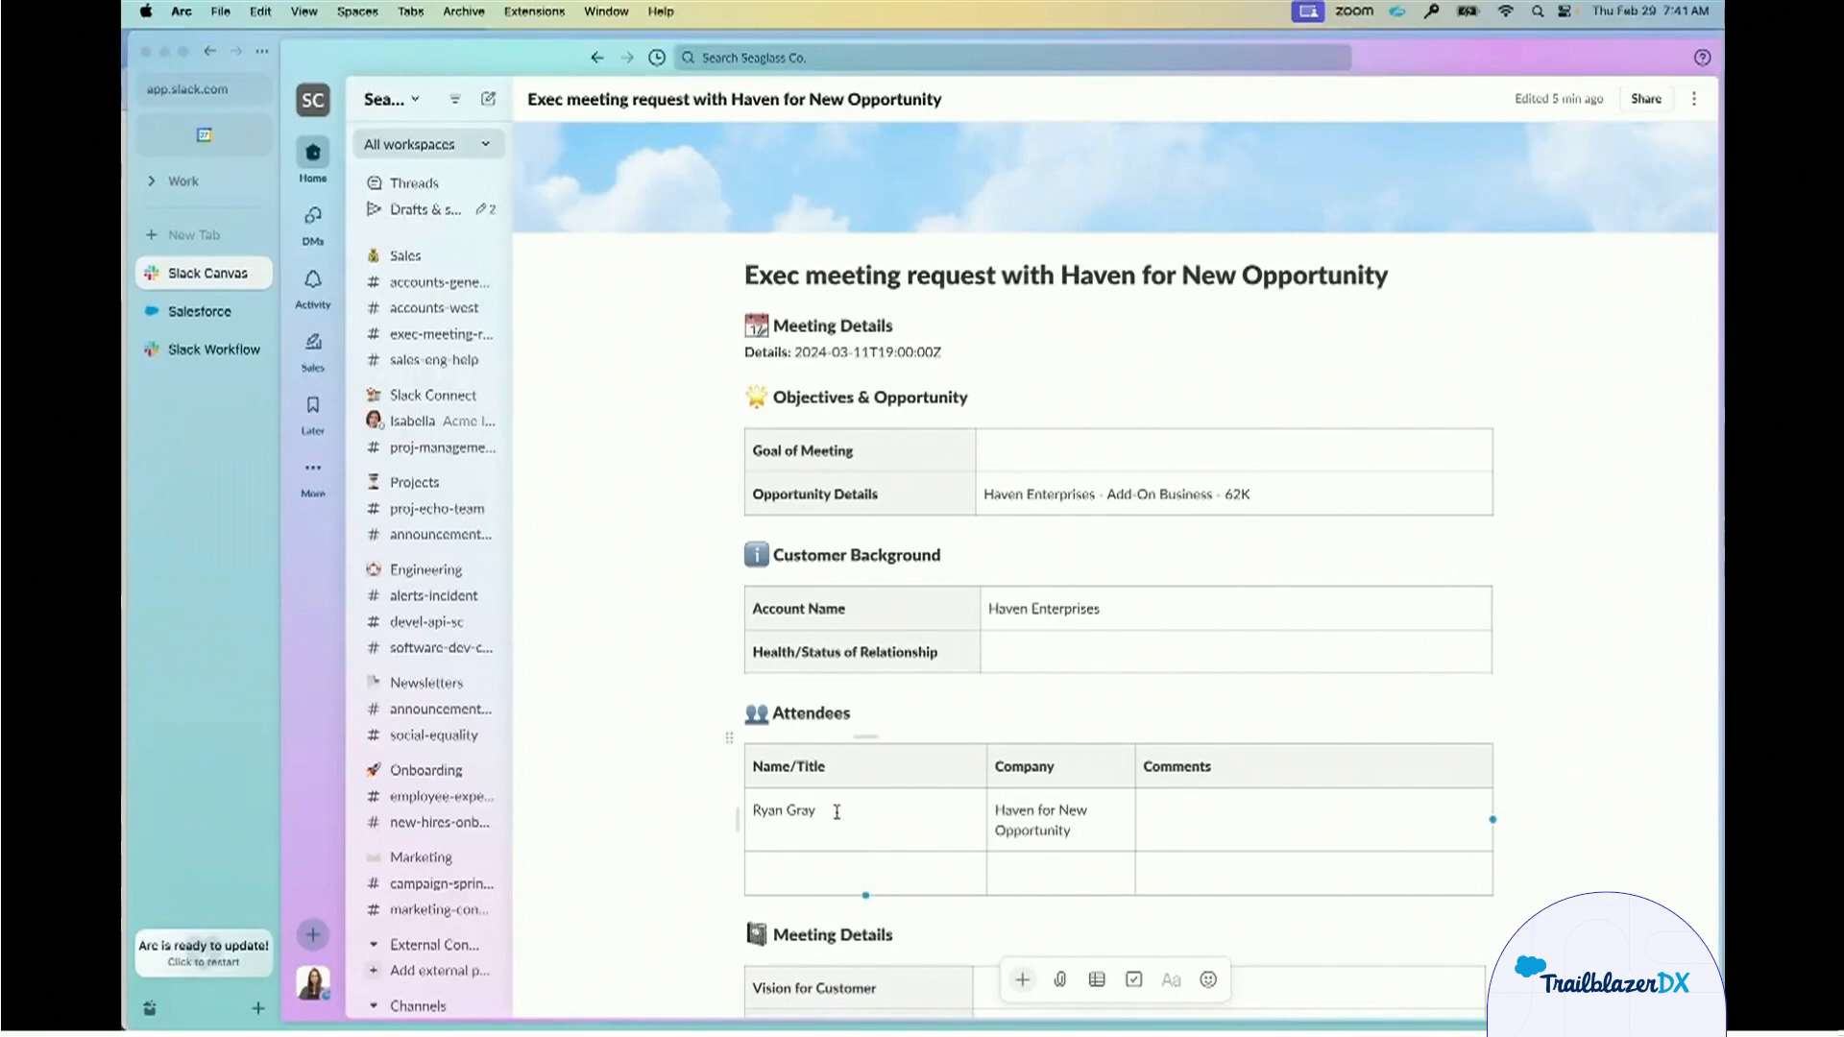
scroll(1005, 835, down, 10)
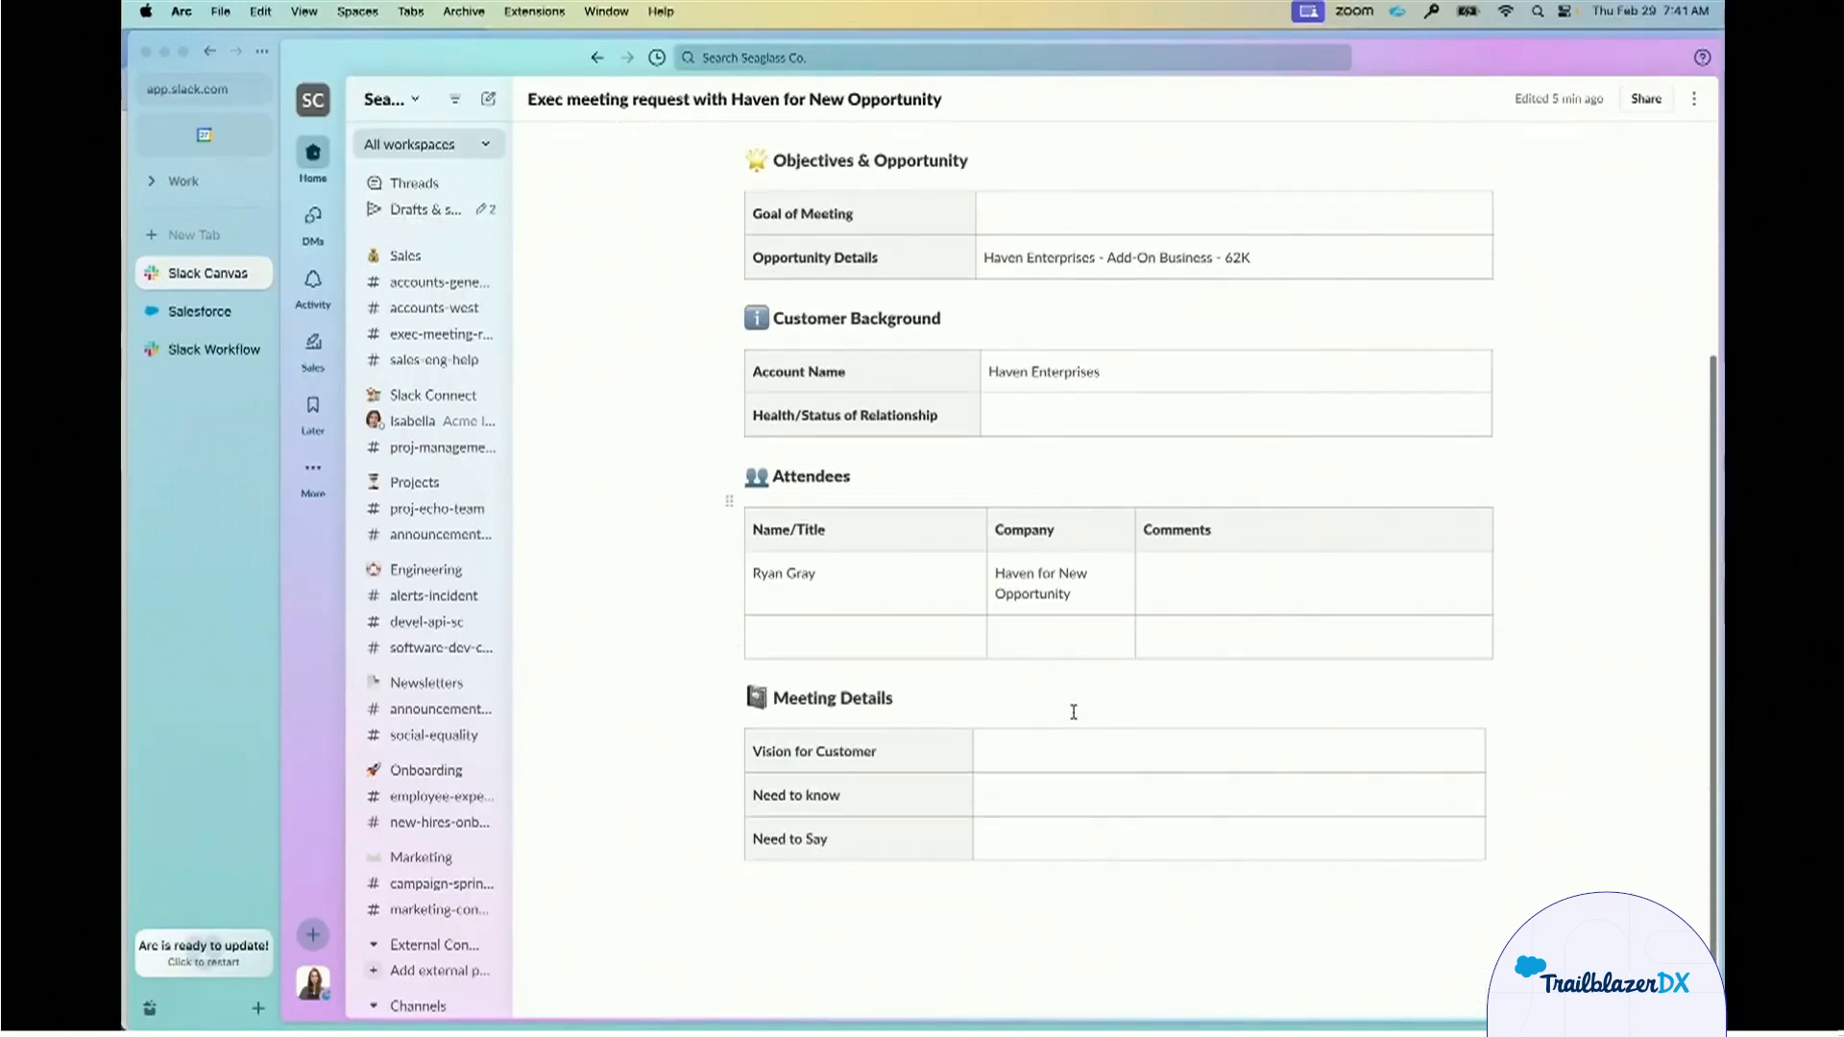
scroll(1074, 712, up, 13)
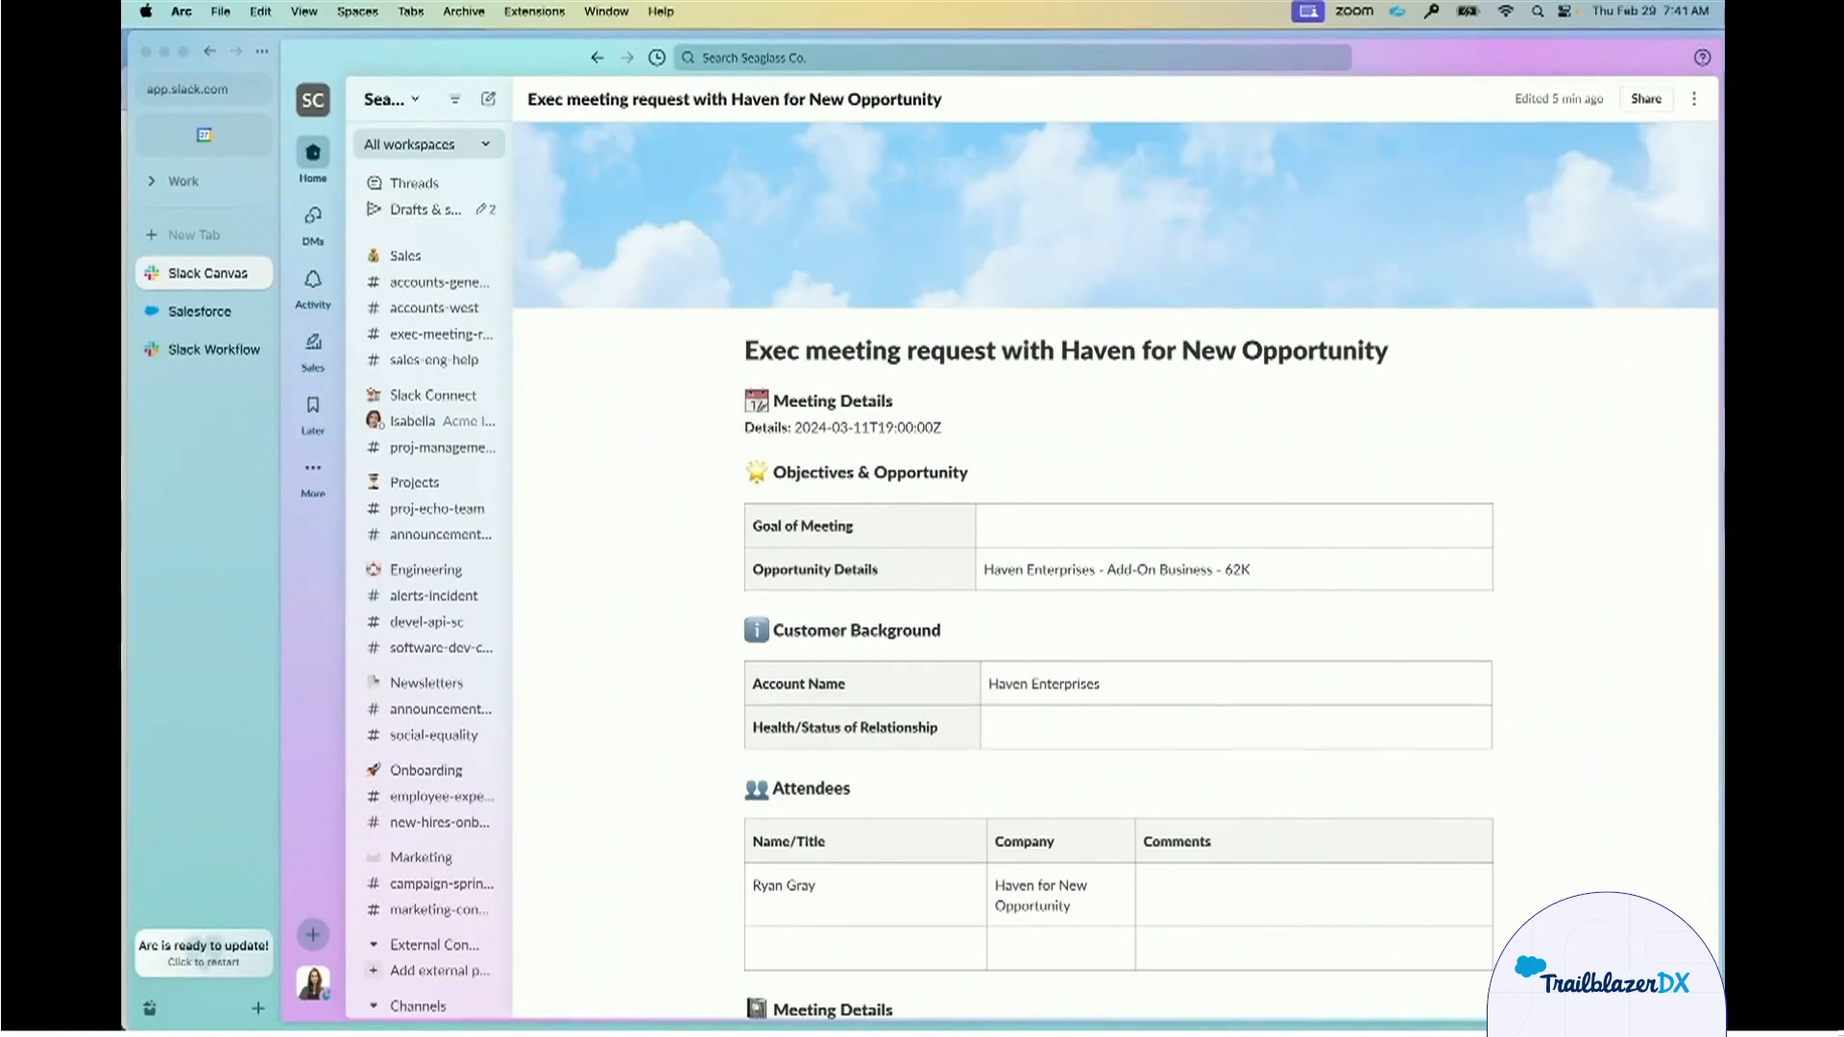
Switch to the Setup Exec Appointment workflow and examine its Salesforce event trigger settings without changing them.
click(207, 355)
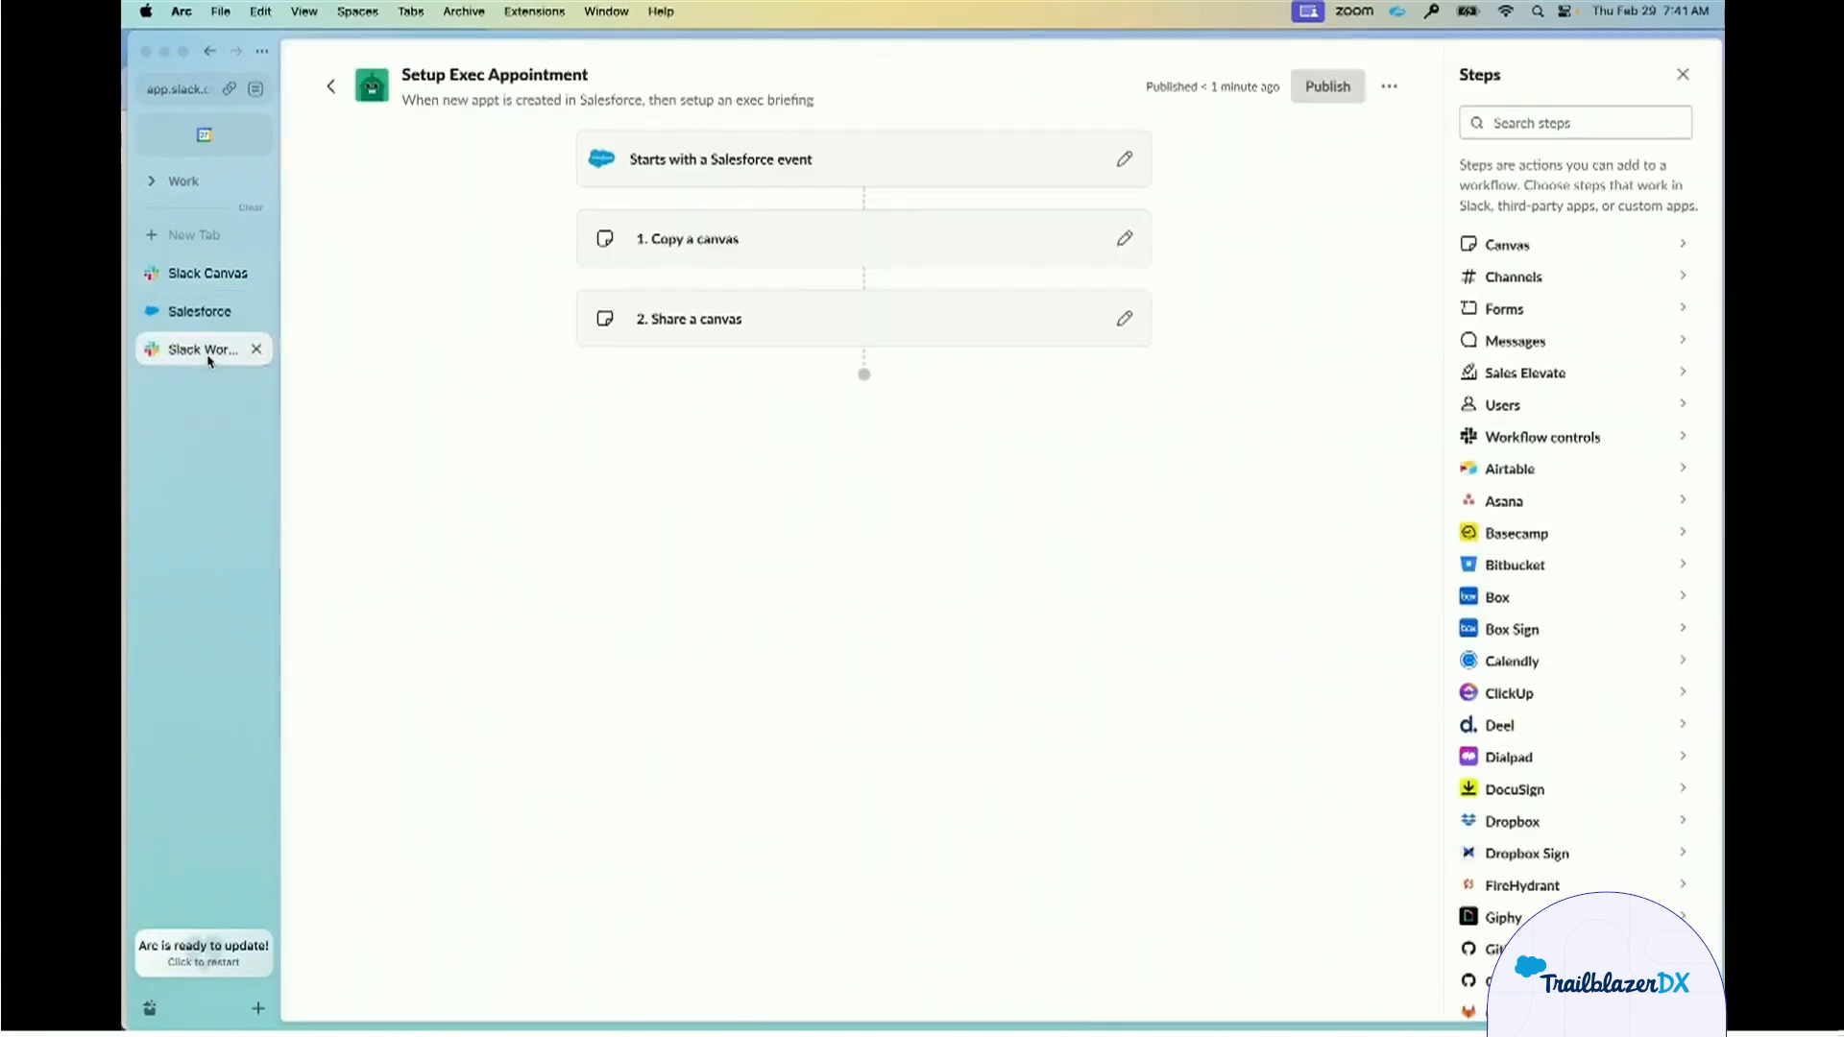
click(1682, 75)
click(1259, 158)
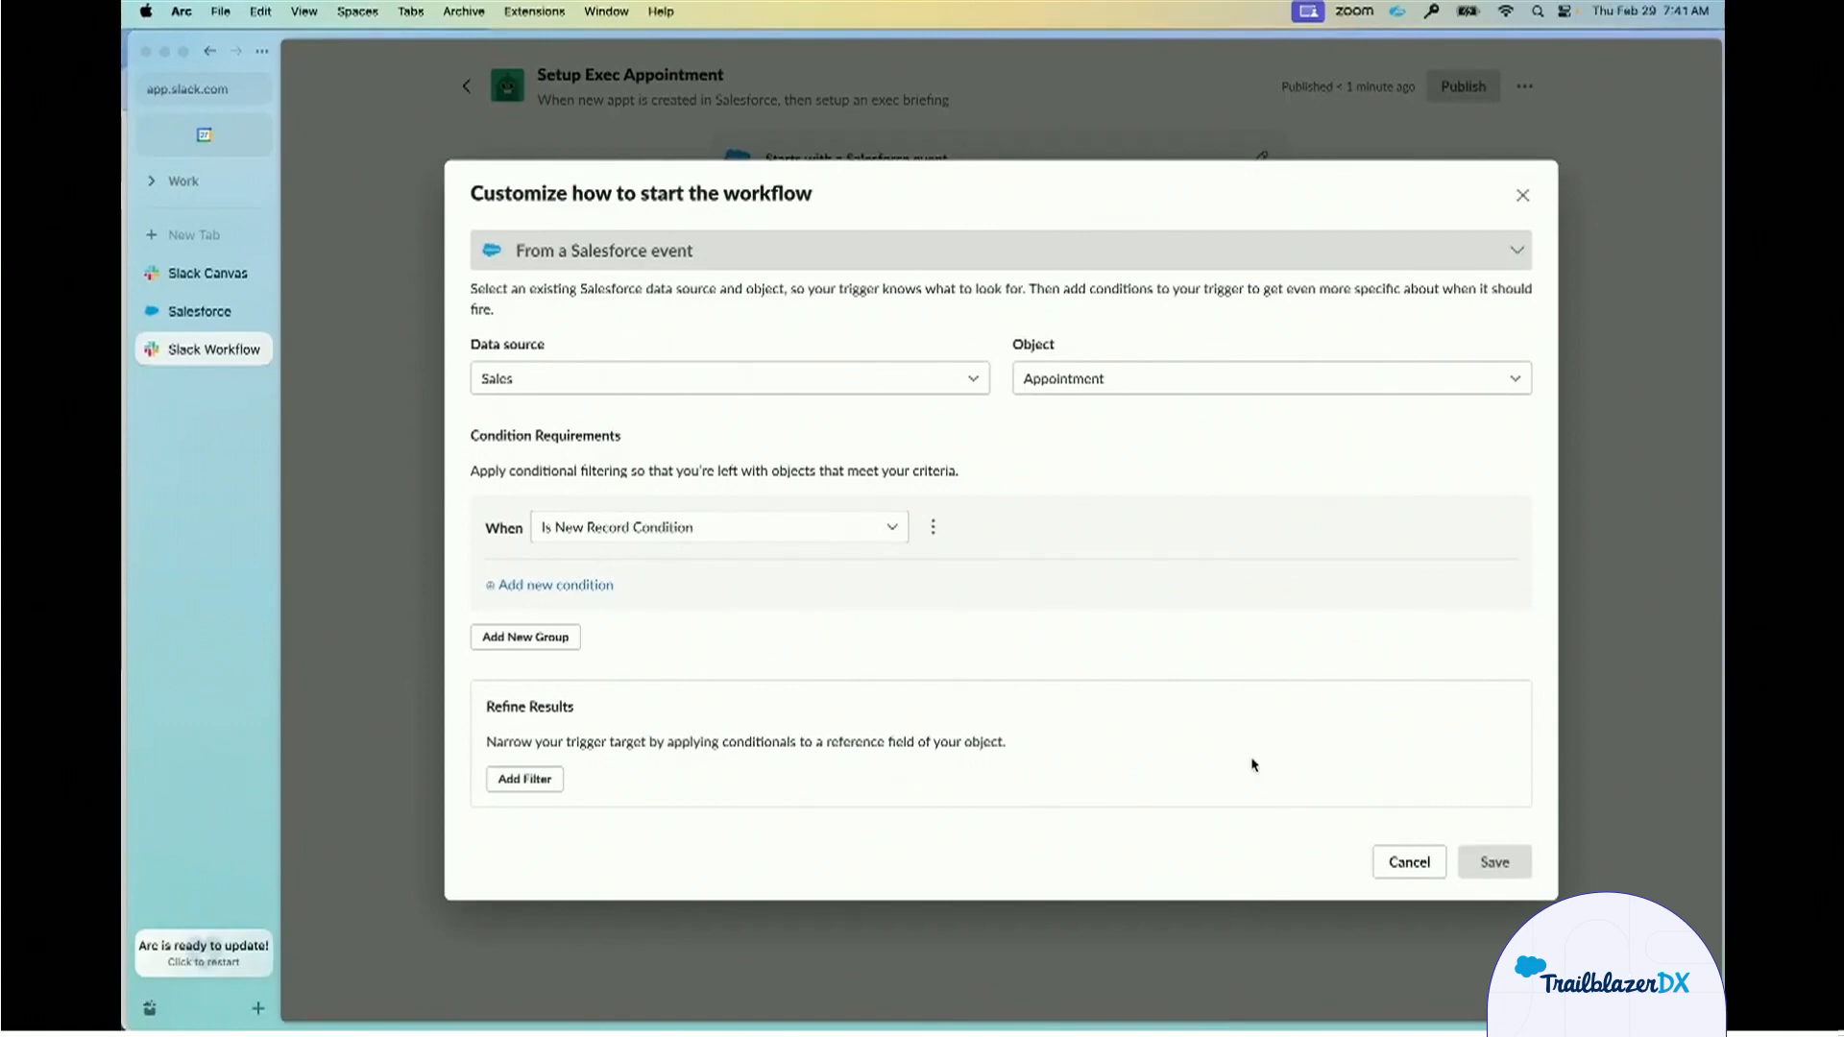
click(1409, 862)
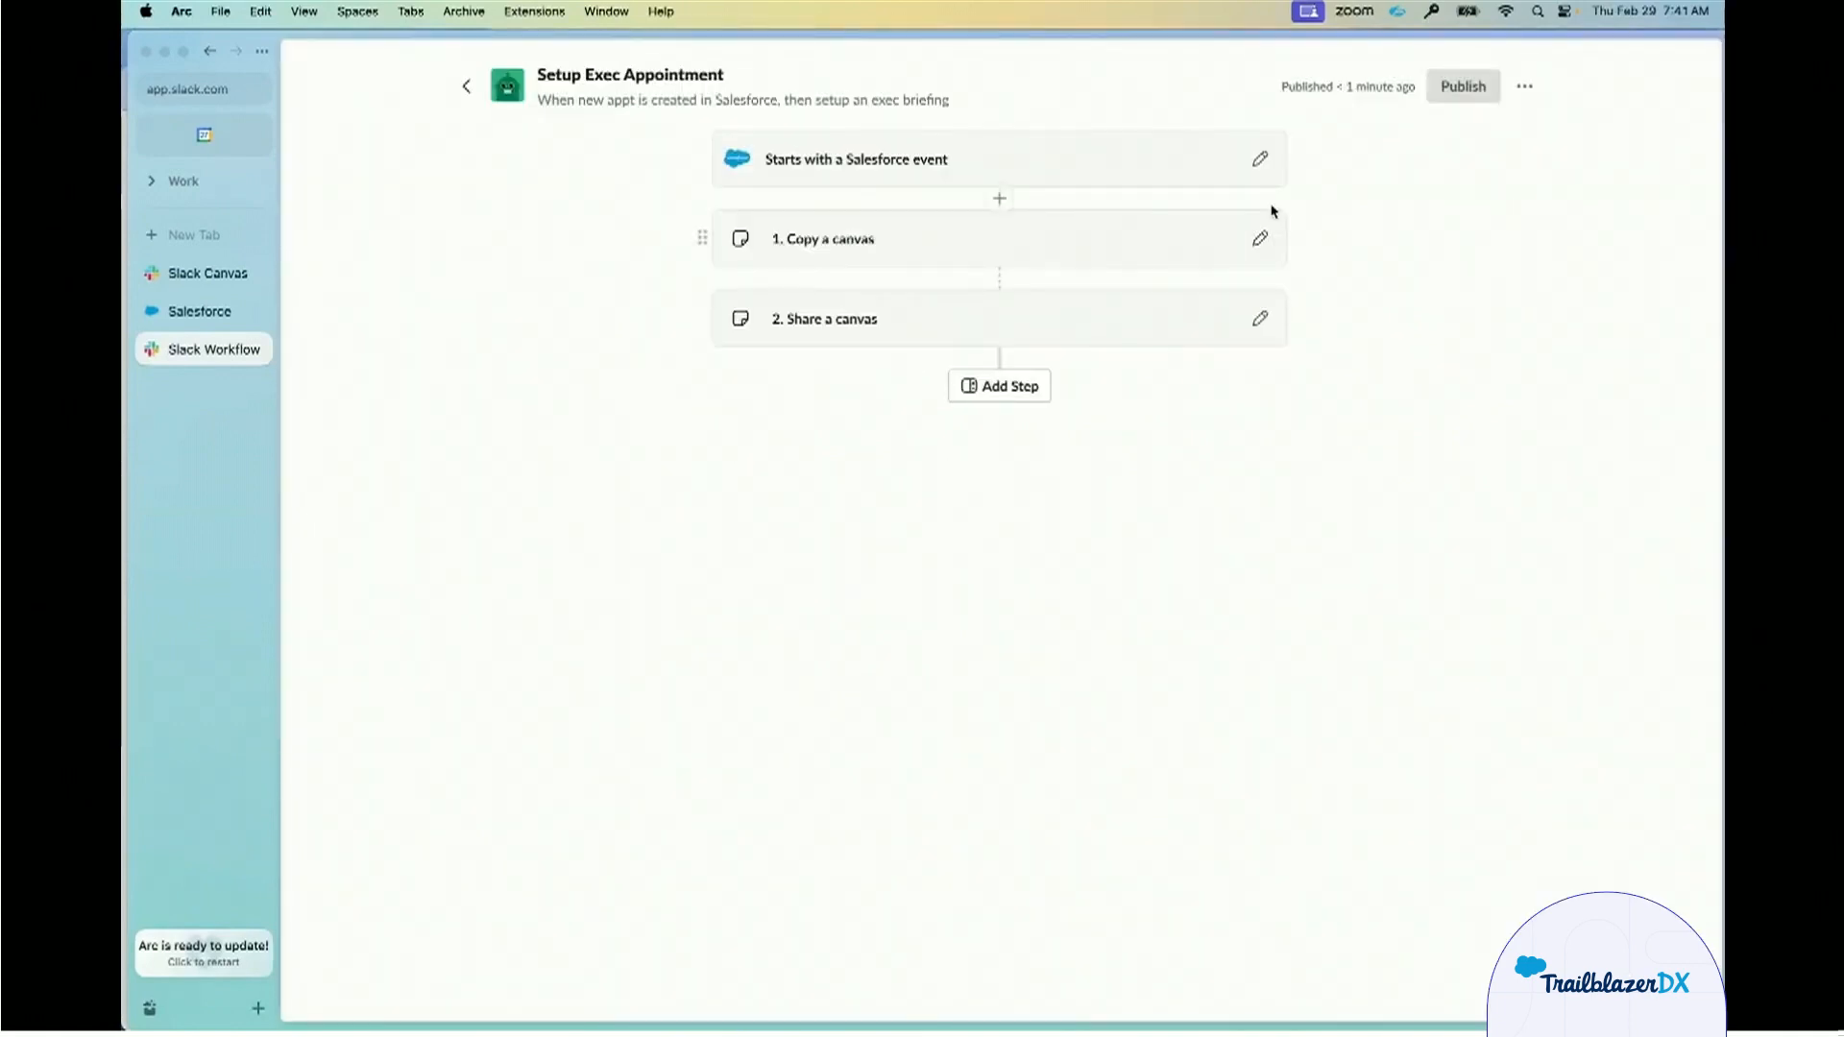
Examine the variable mappings of the Copy a canvas step, discard any changes, and open the Share a canvas step.
click(1262, 240)
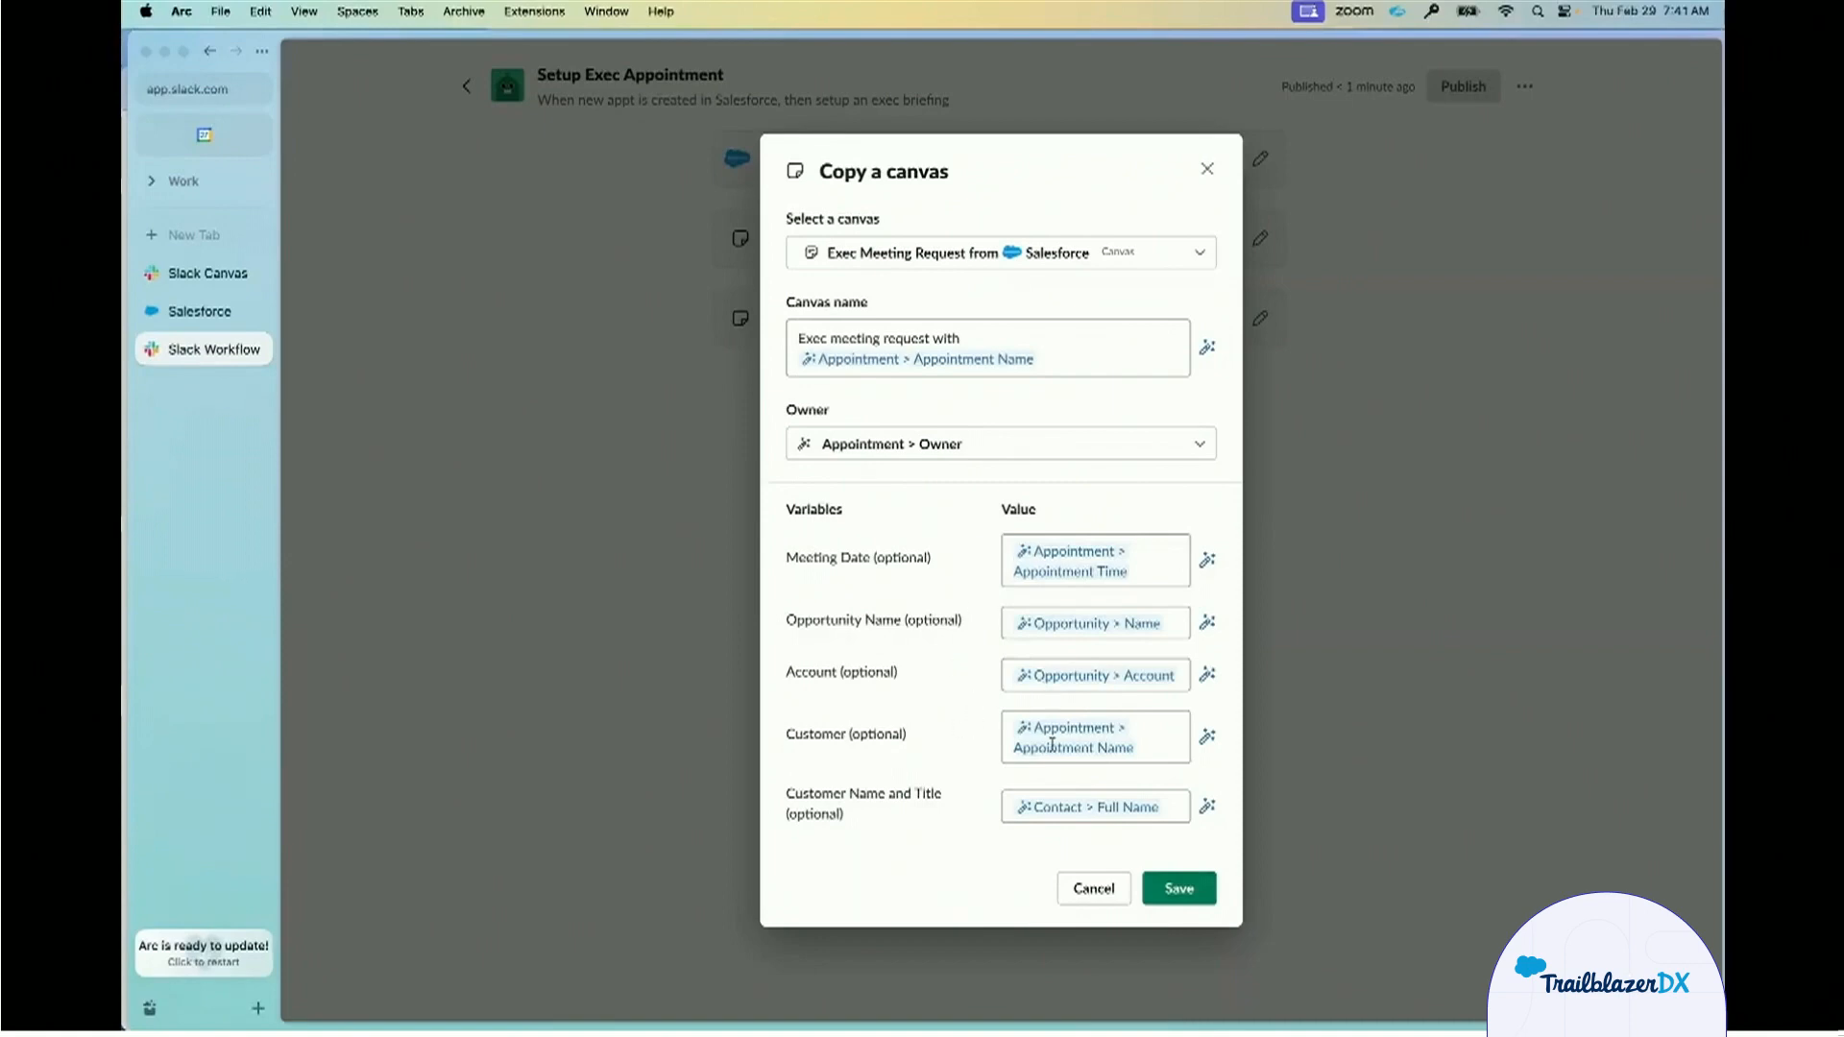
click(1208, 560)
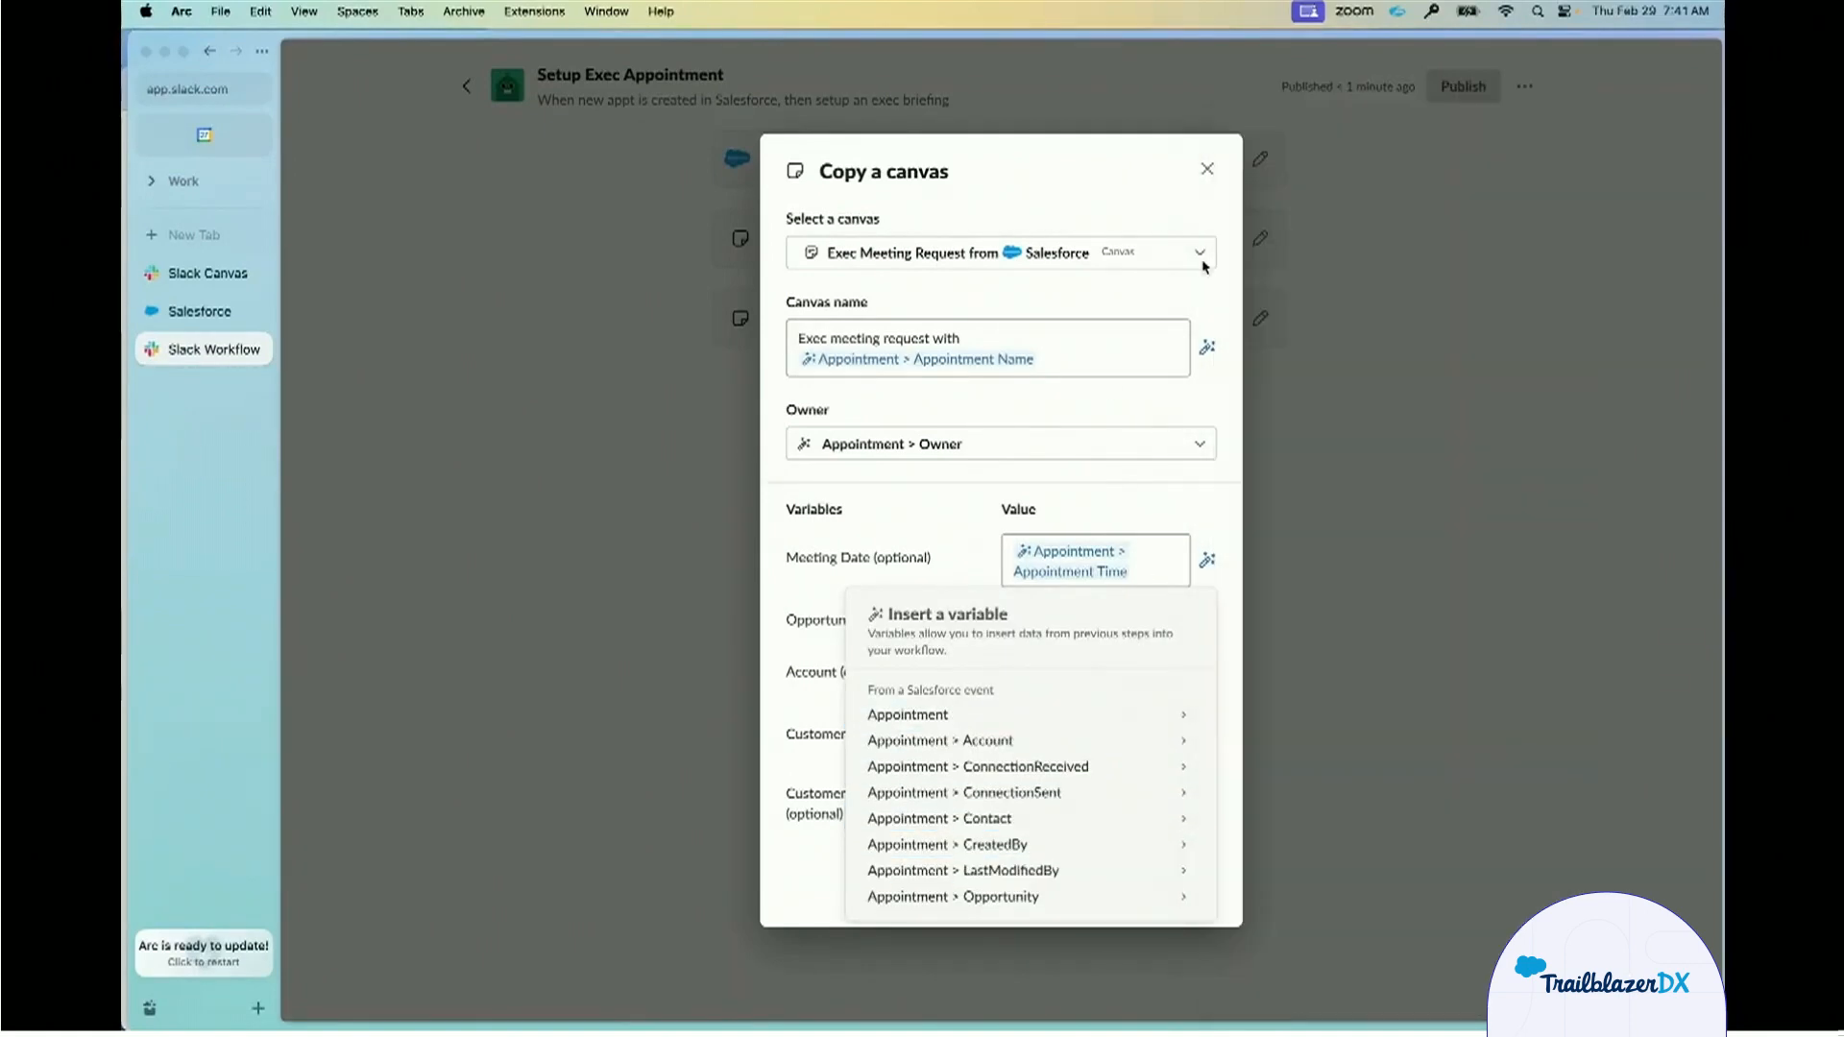
click(816, 732)
click(1207, 169)
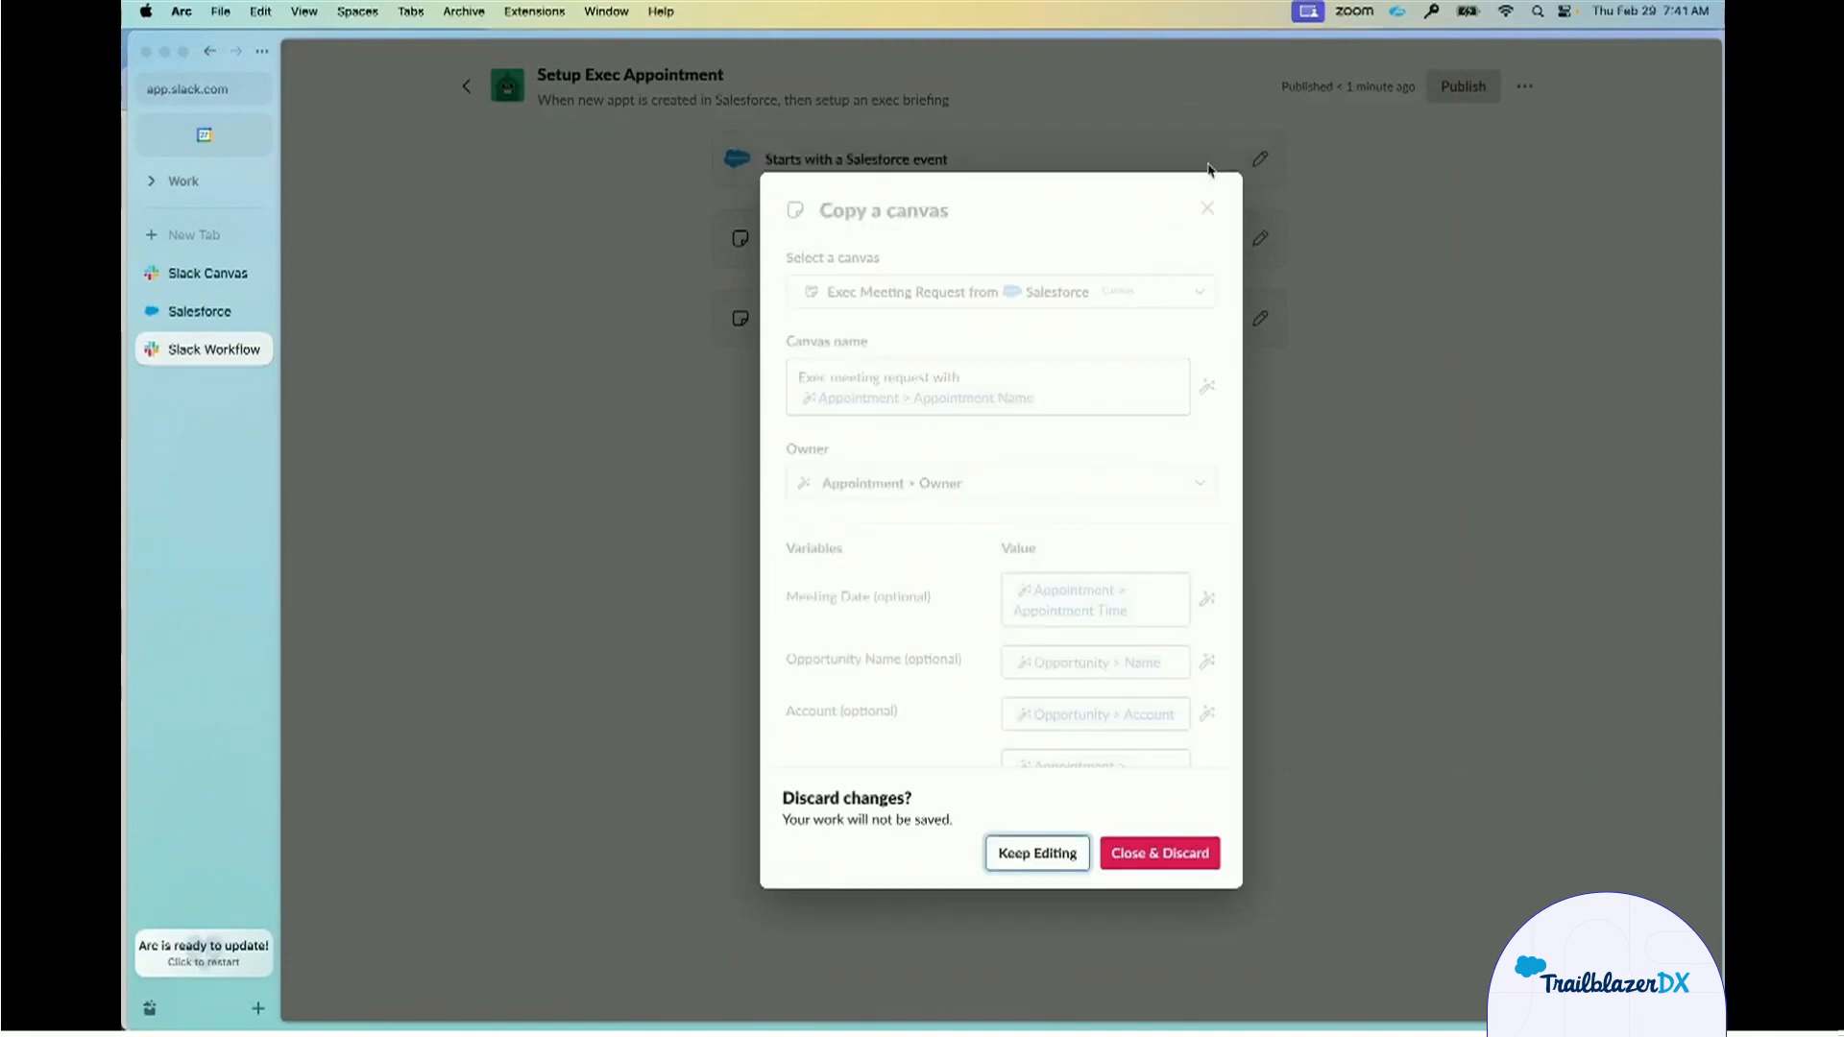
click(1160, 853)
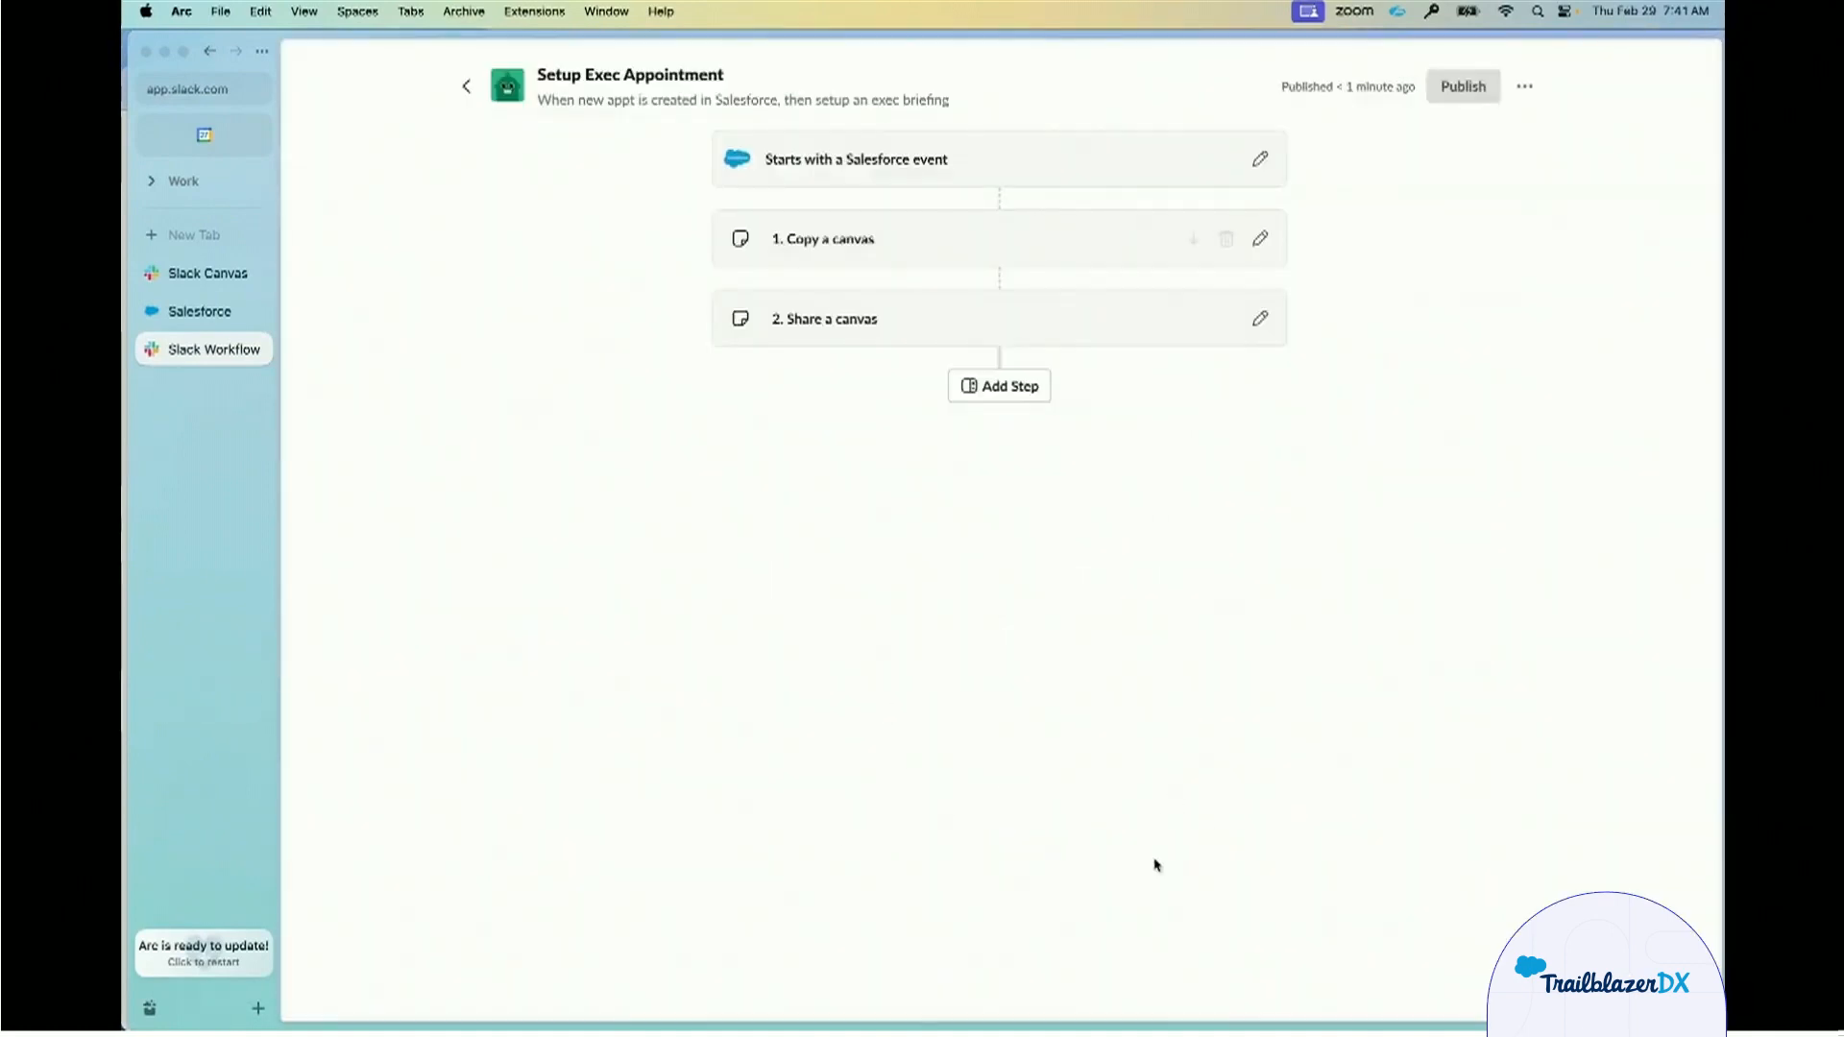
click(1260, 318)
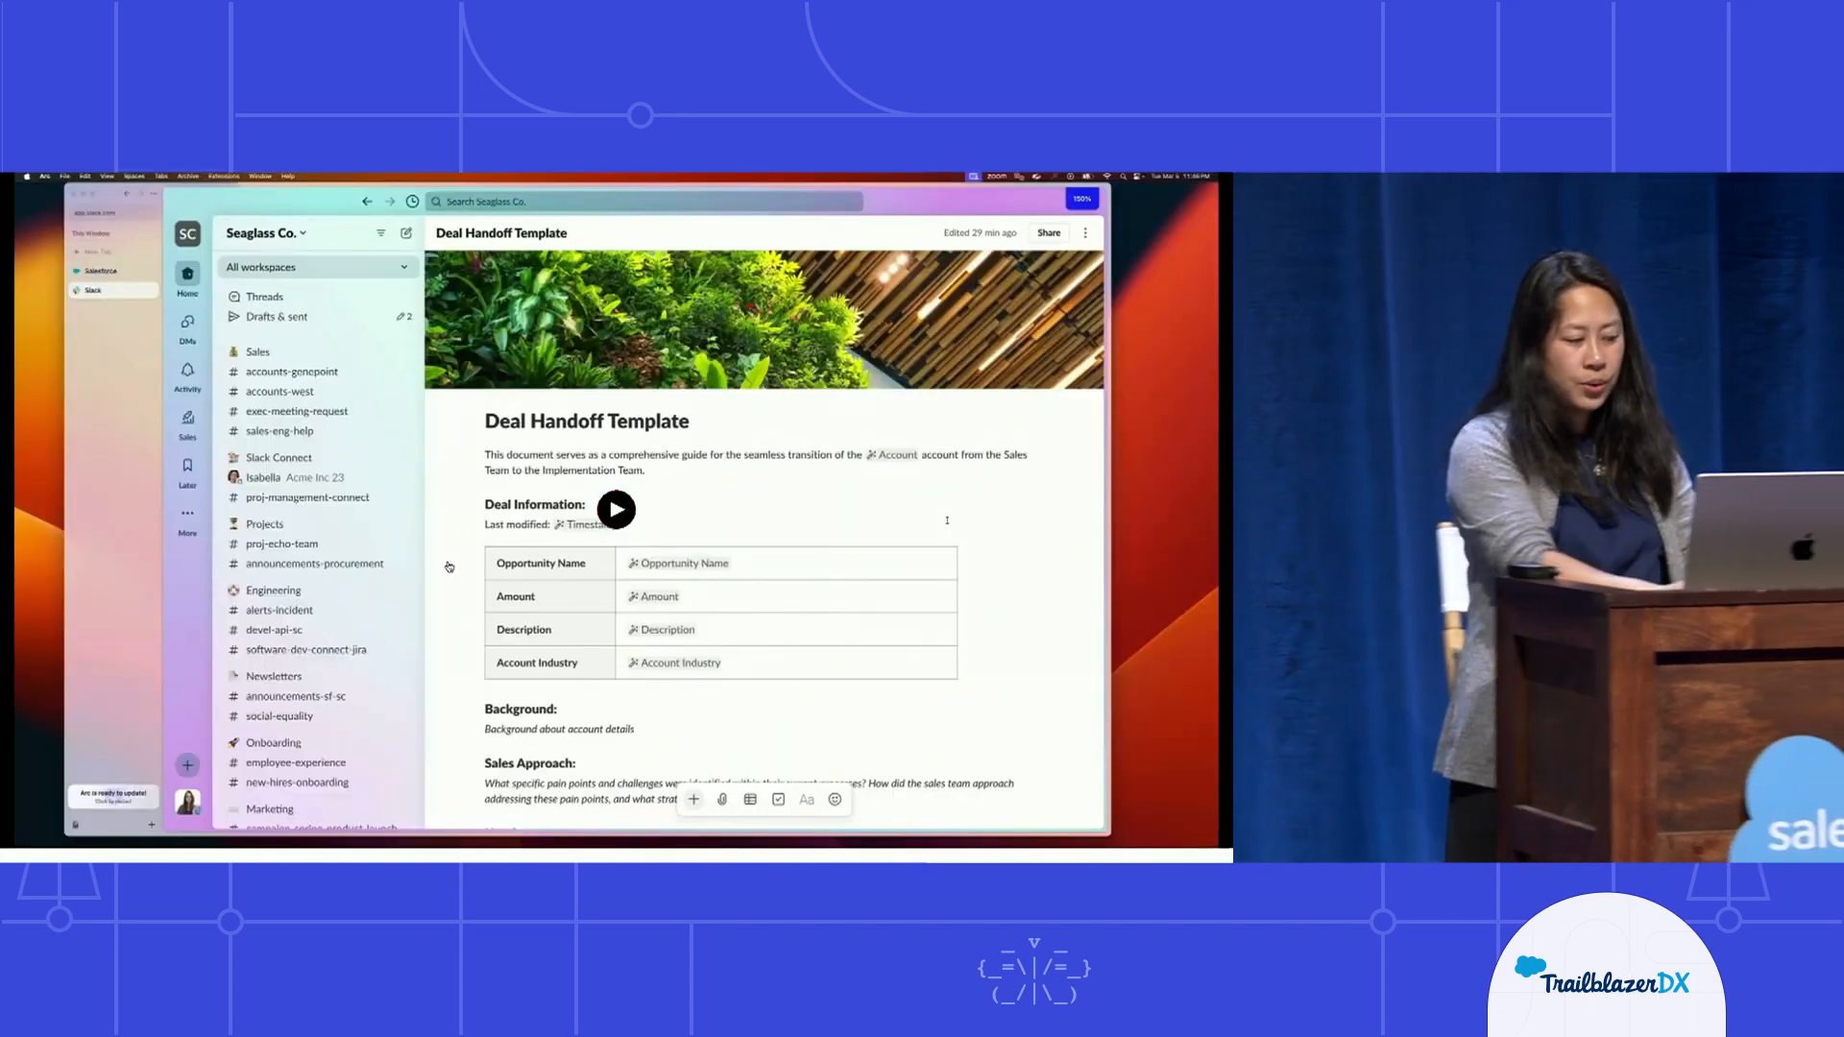
Play the deal handoff demo and review the Deal Handoff Template canvas with its variables and handoff checklist.
click(620, 512)
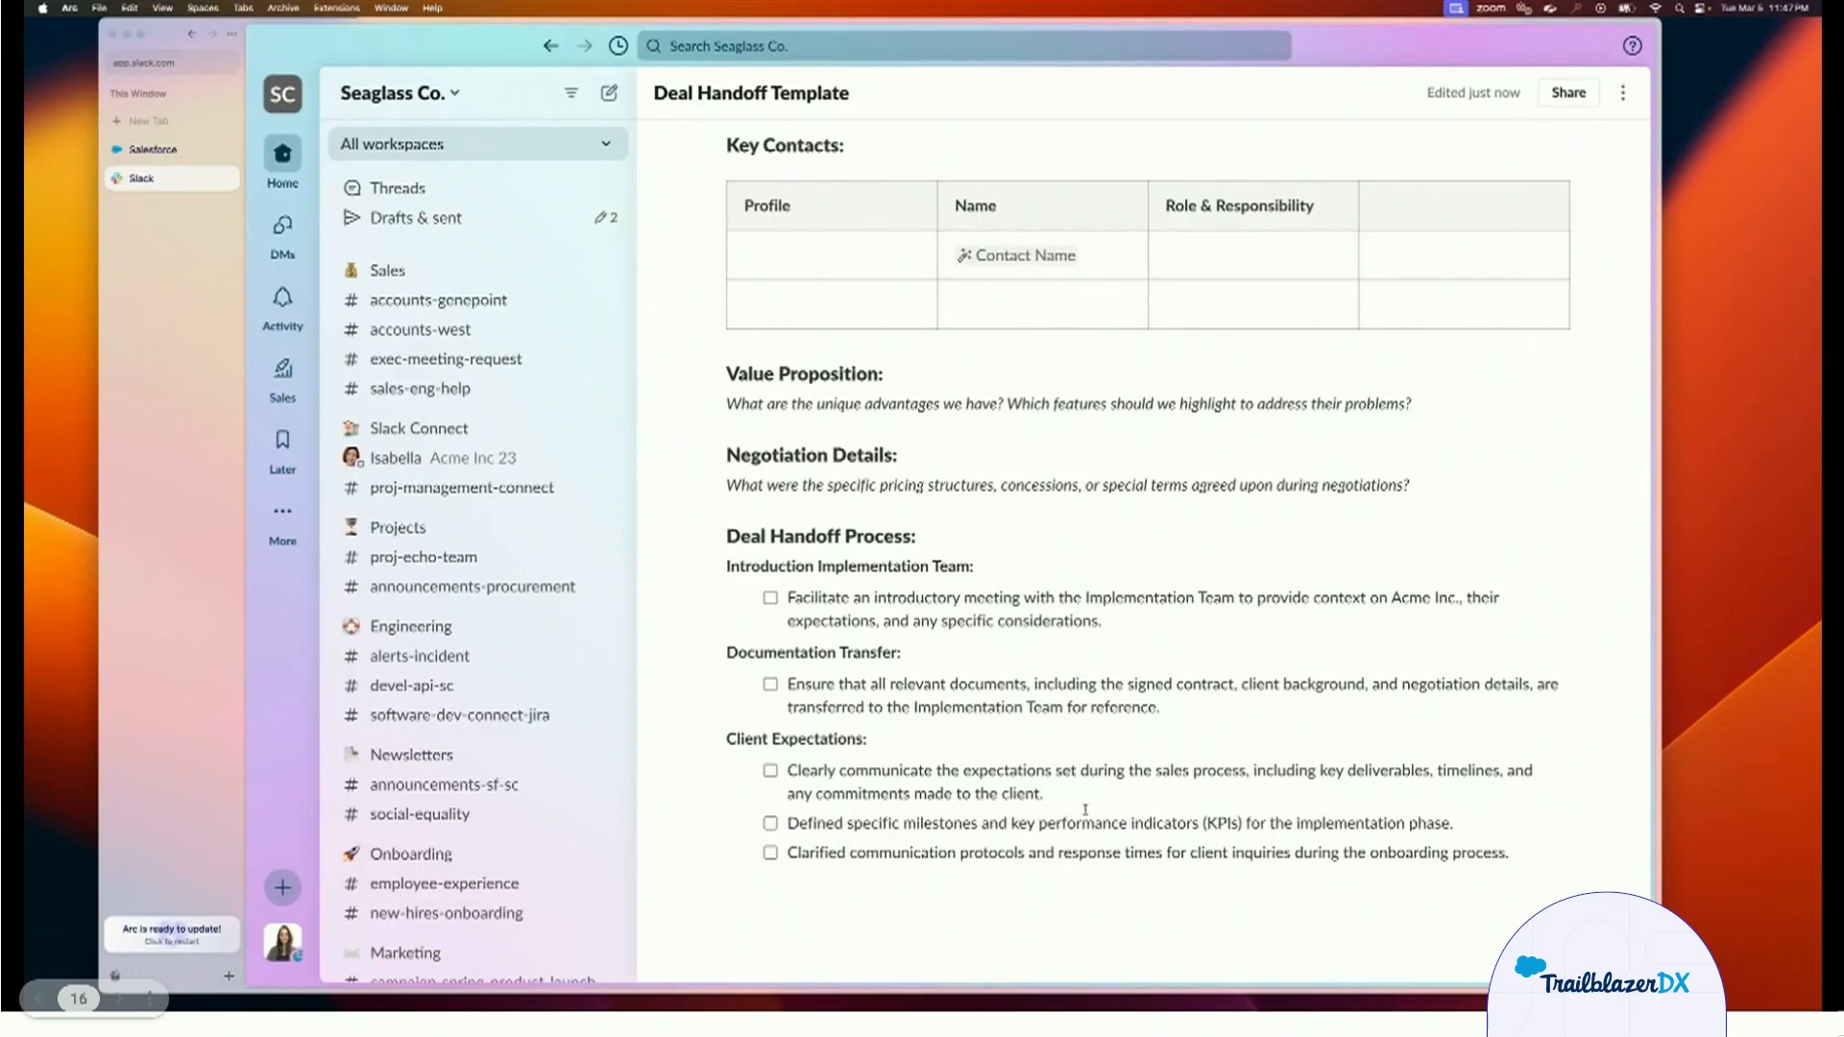
scroll(1085, 810, up, 15)
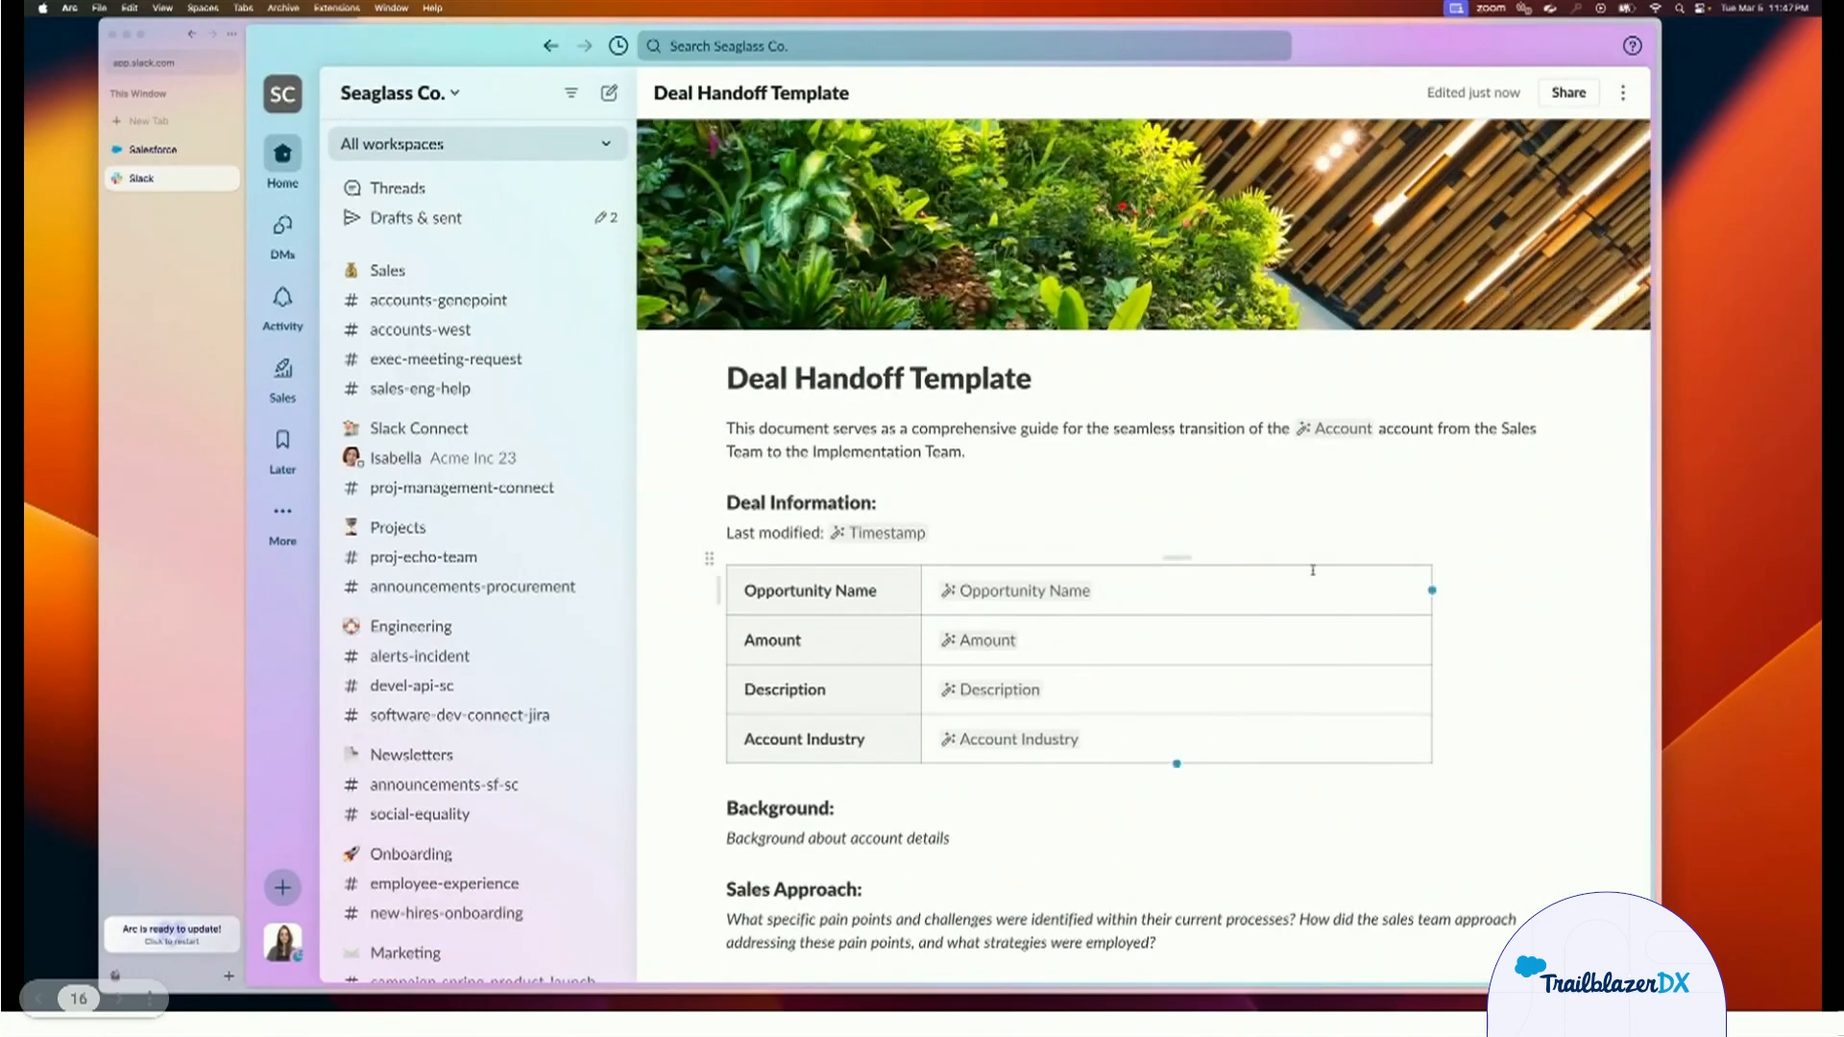
Switch to Salesforce and change the Haven New Business 100k opportunity's stage to Closed Won.
click(154, 150)
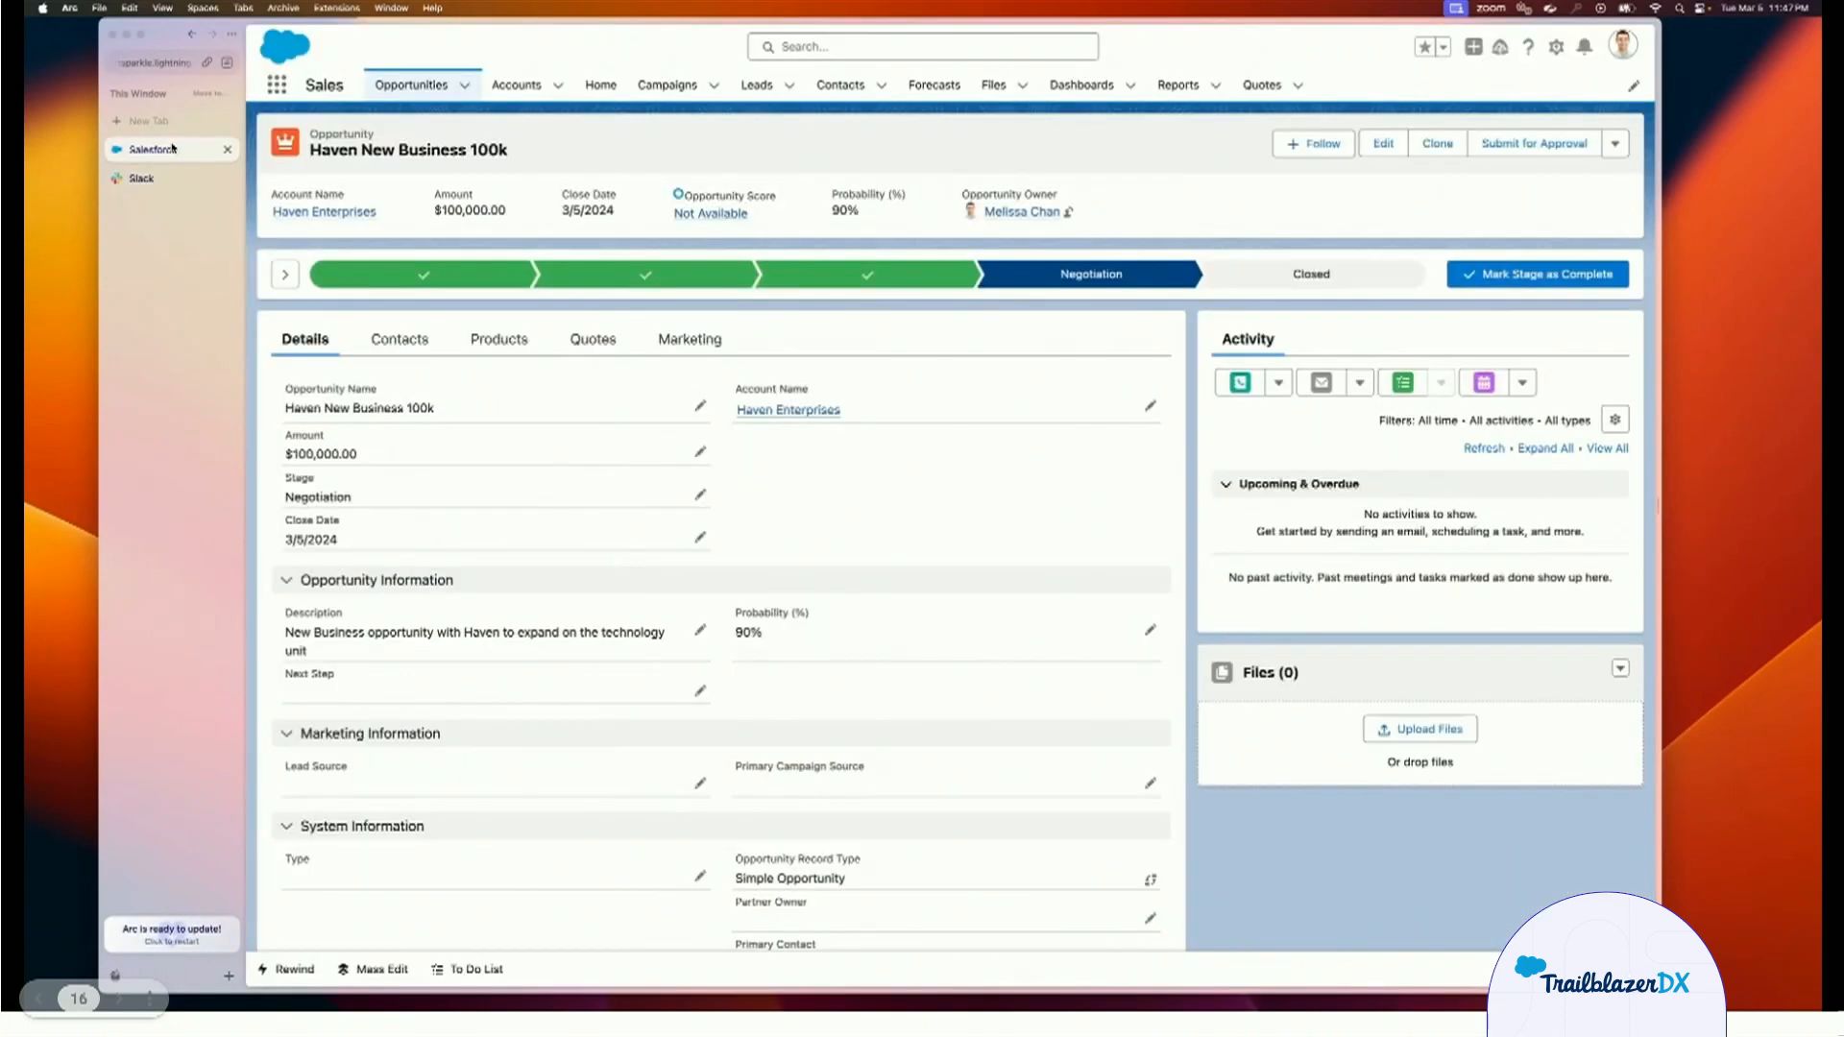
click(1258, 281)
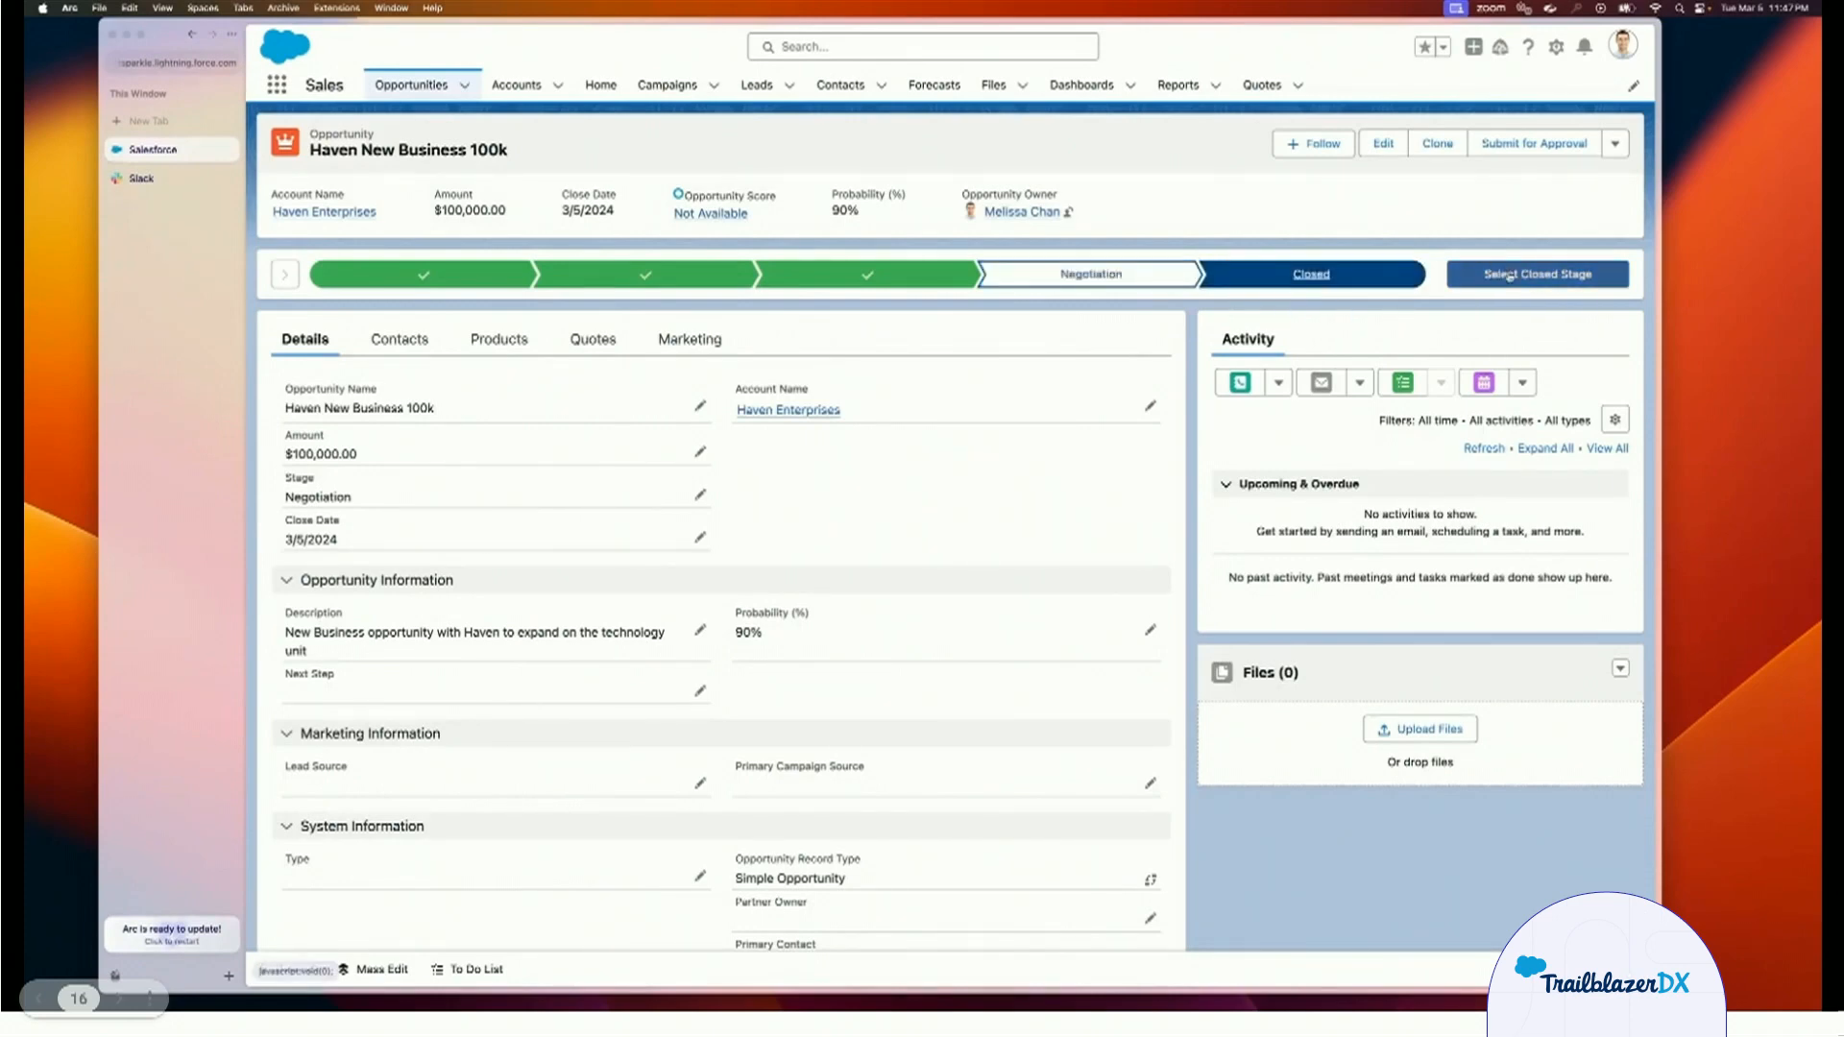
click(1510, 276)
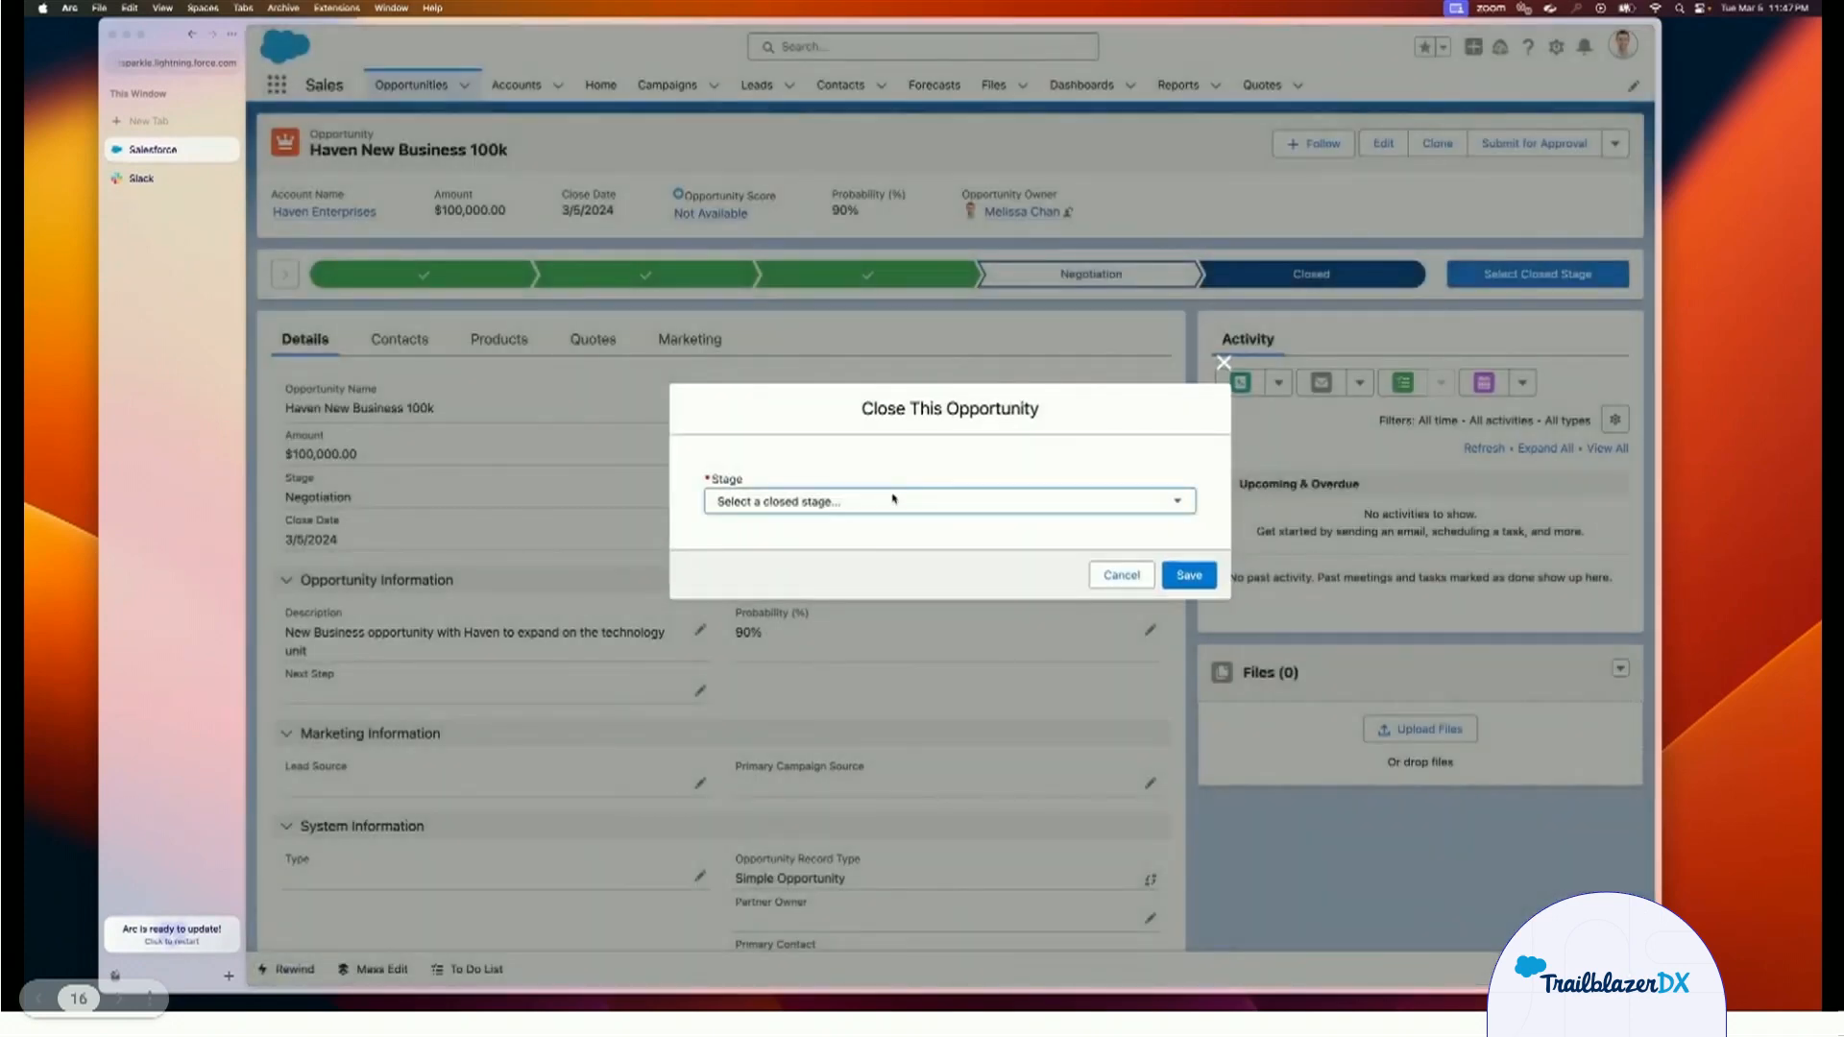
click(882, 501)
click(879, 524)
click(1187, 574)
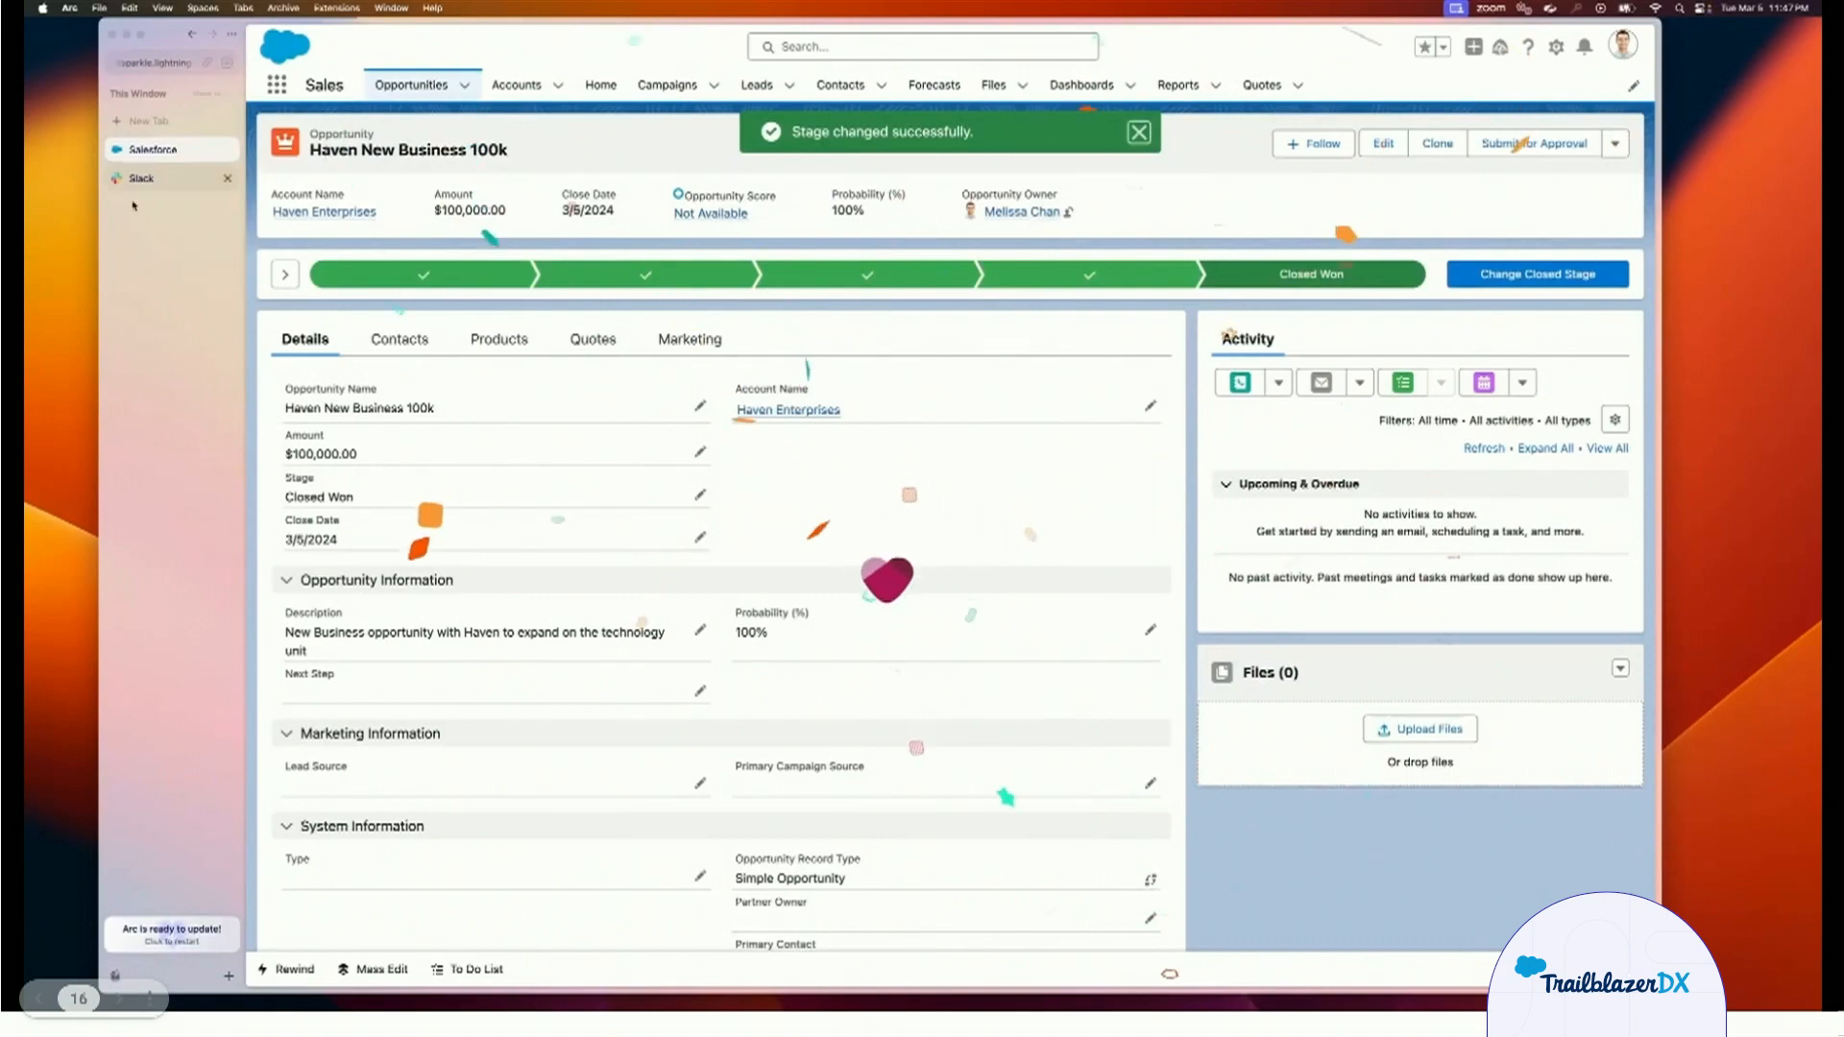
Open the Deal Handover canvas posted in Slack's accounts-west channel and review its deal information and key contacts.
click(165, 186)
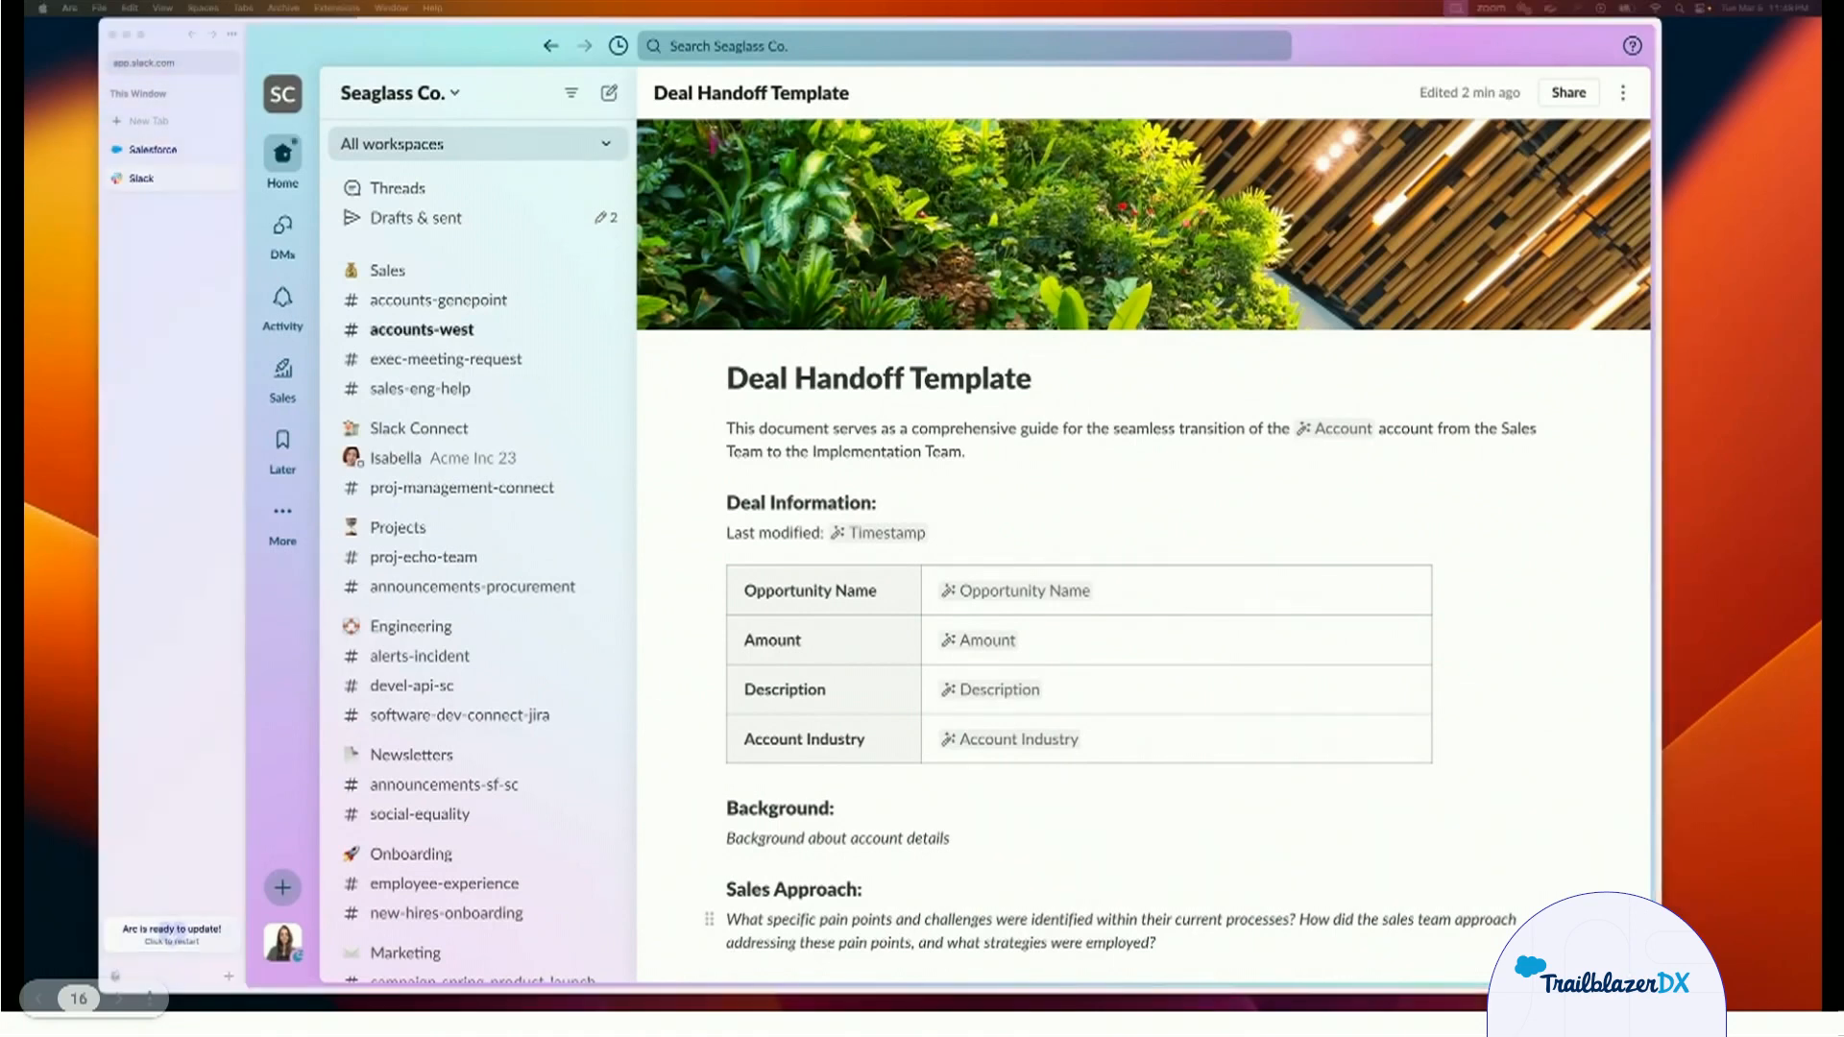
click(416, 332)
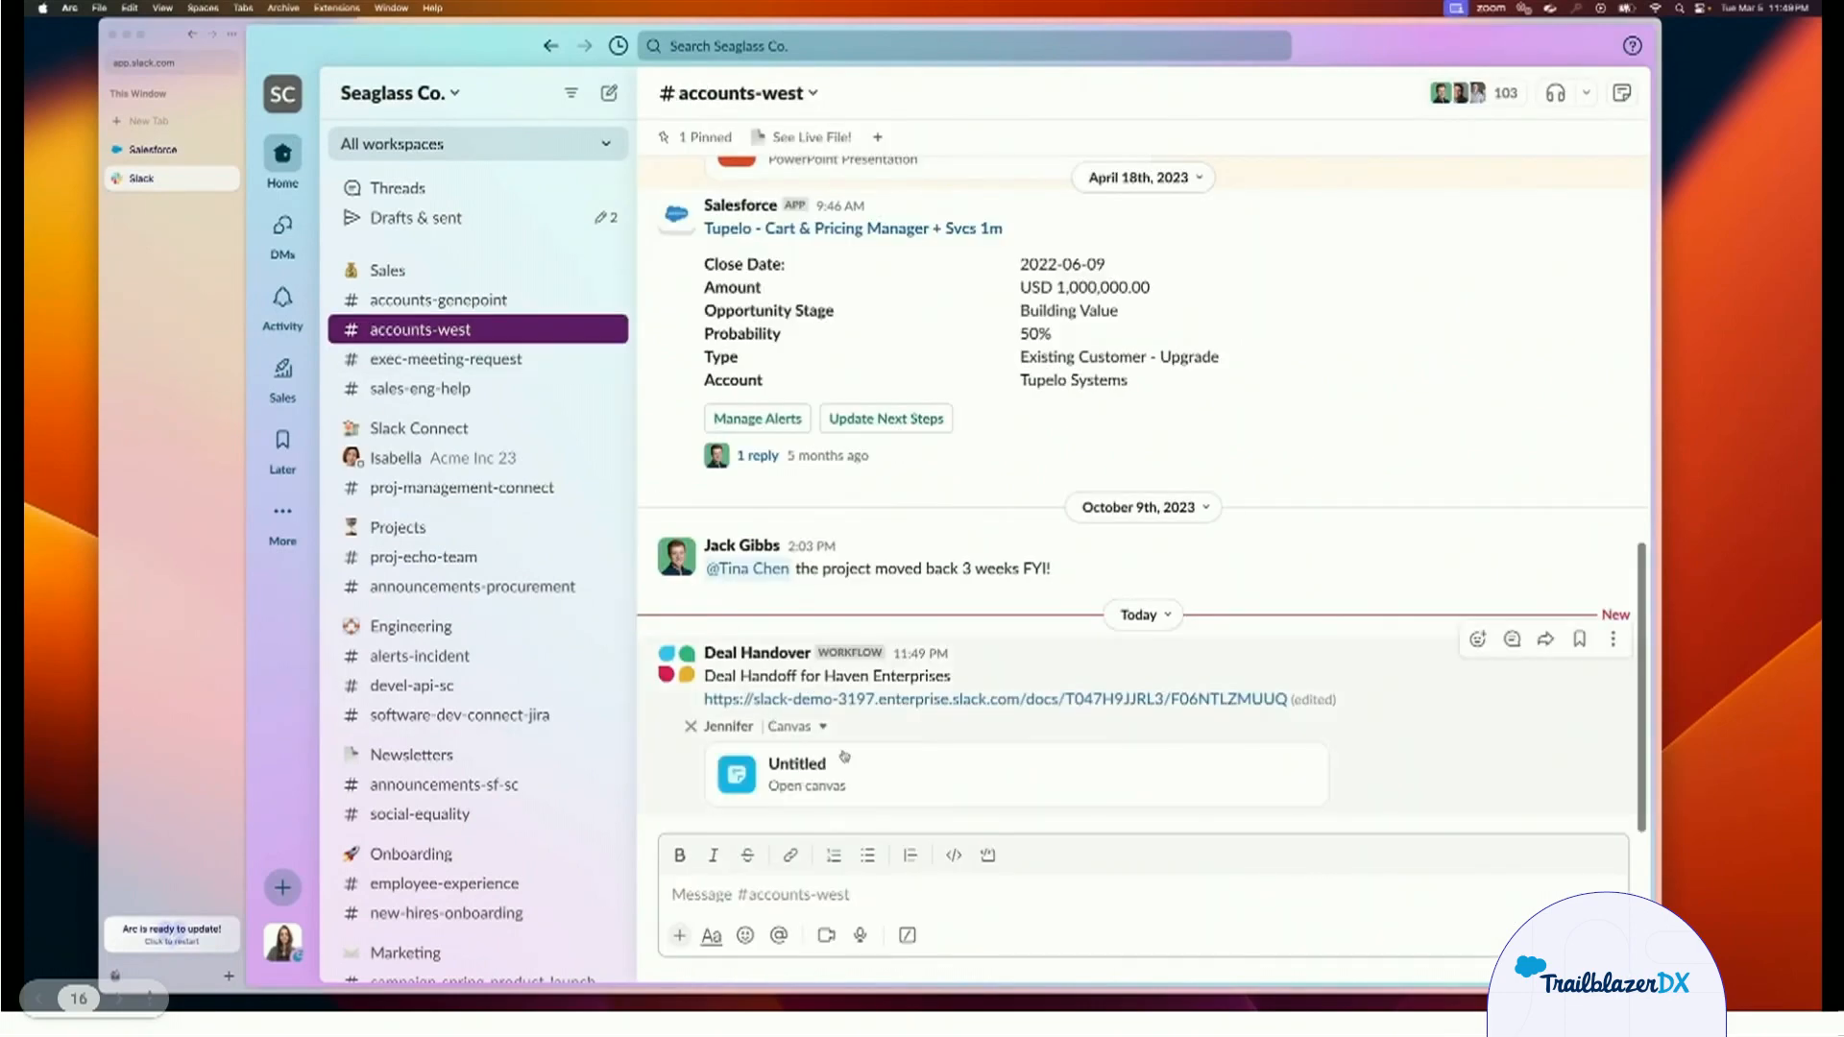
click(980, 576)
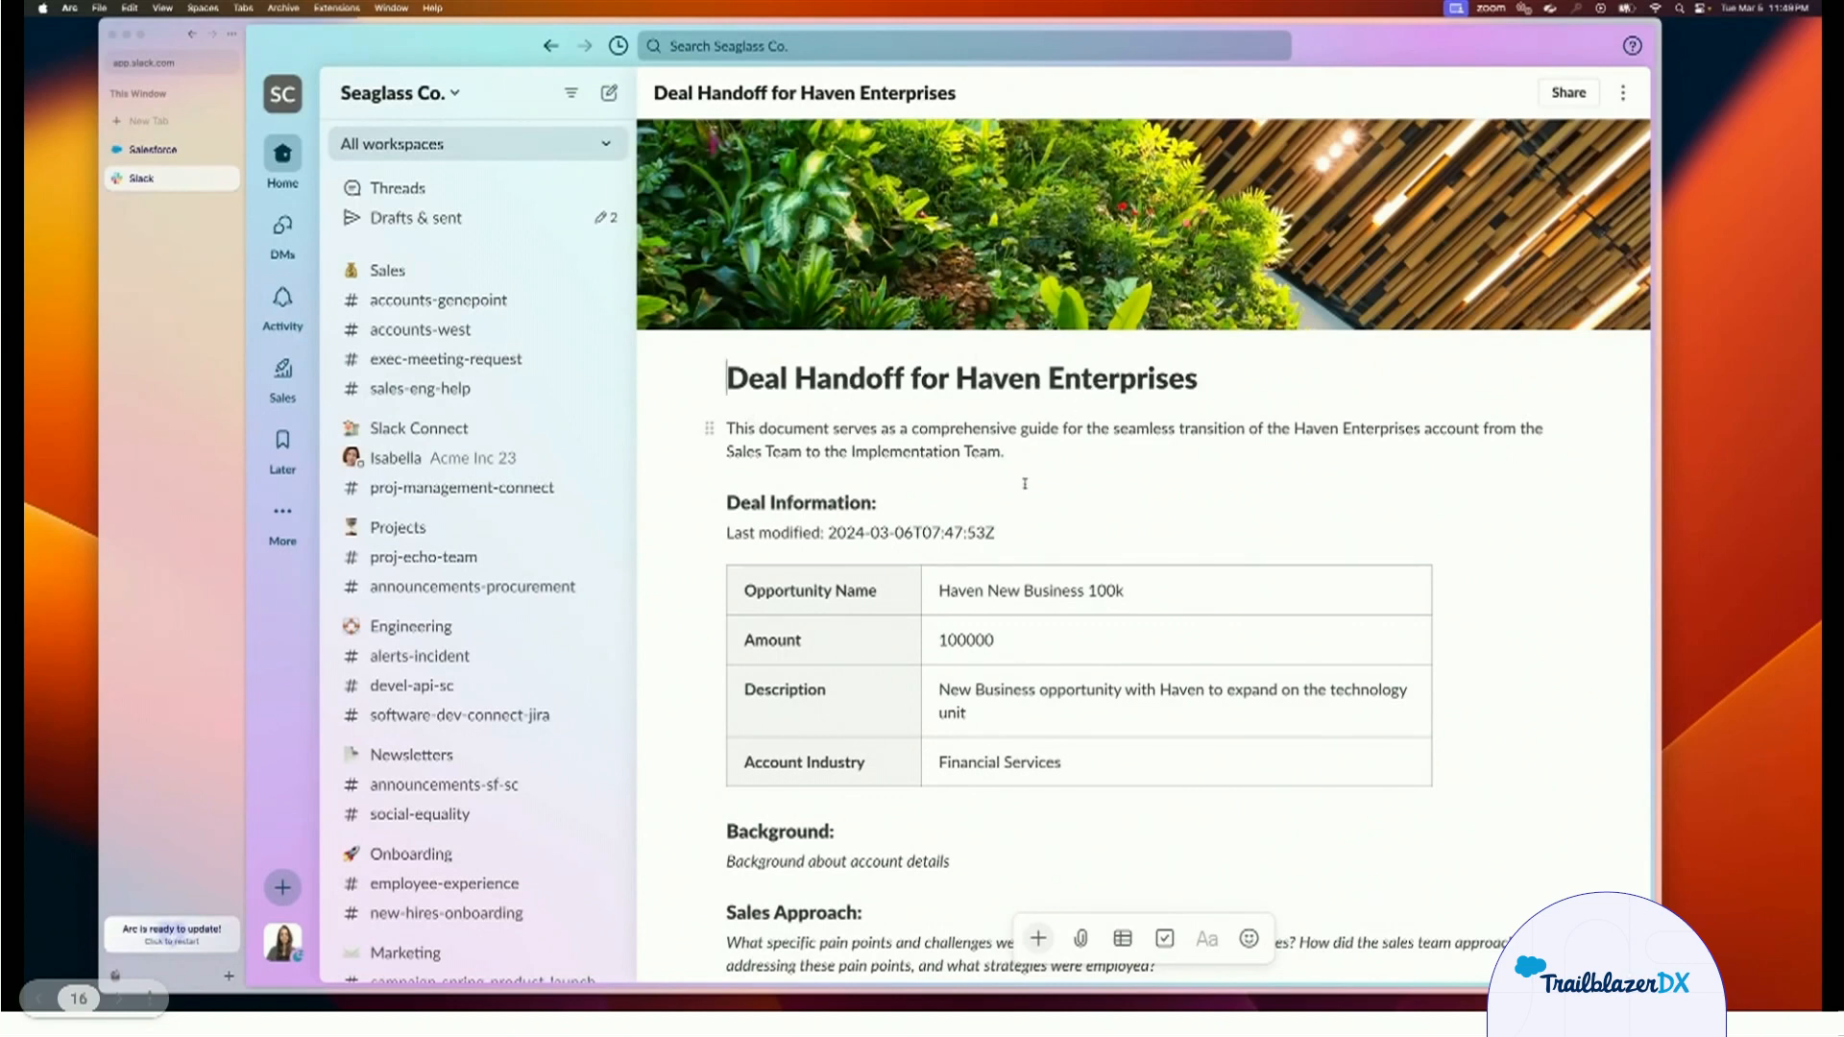
scroll(880, 546, down, 2)
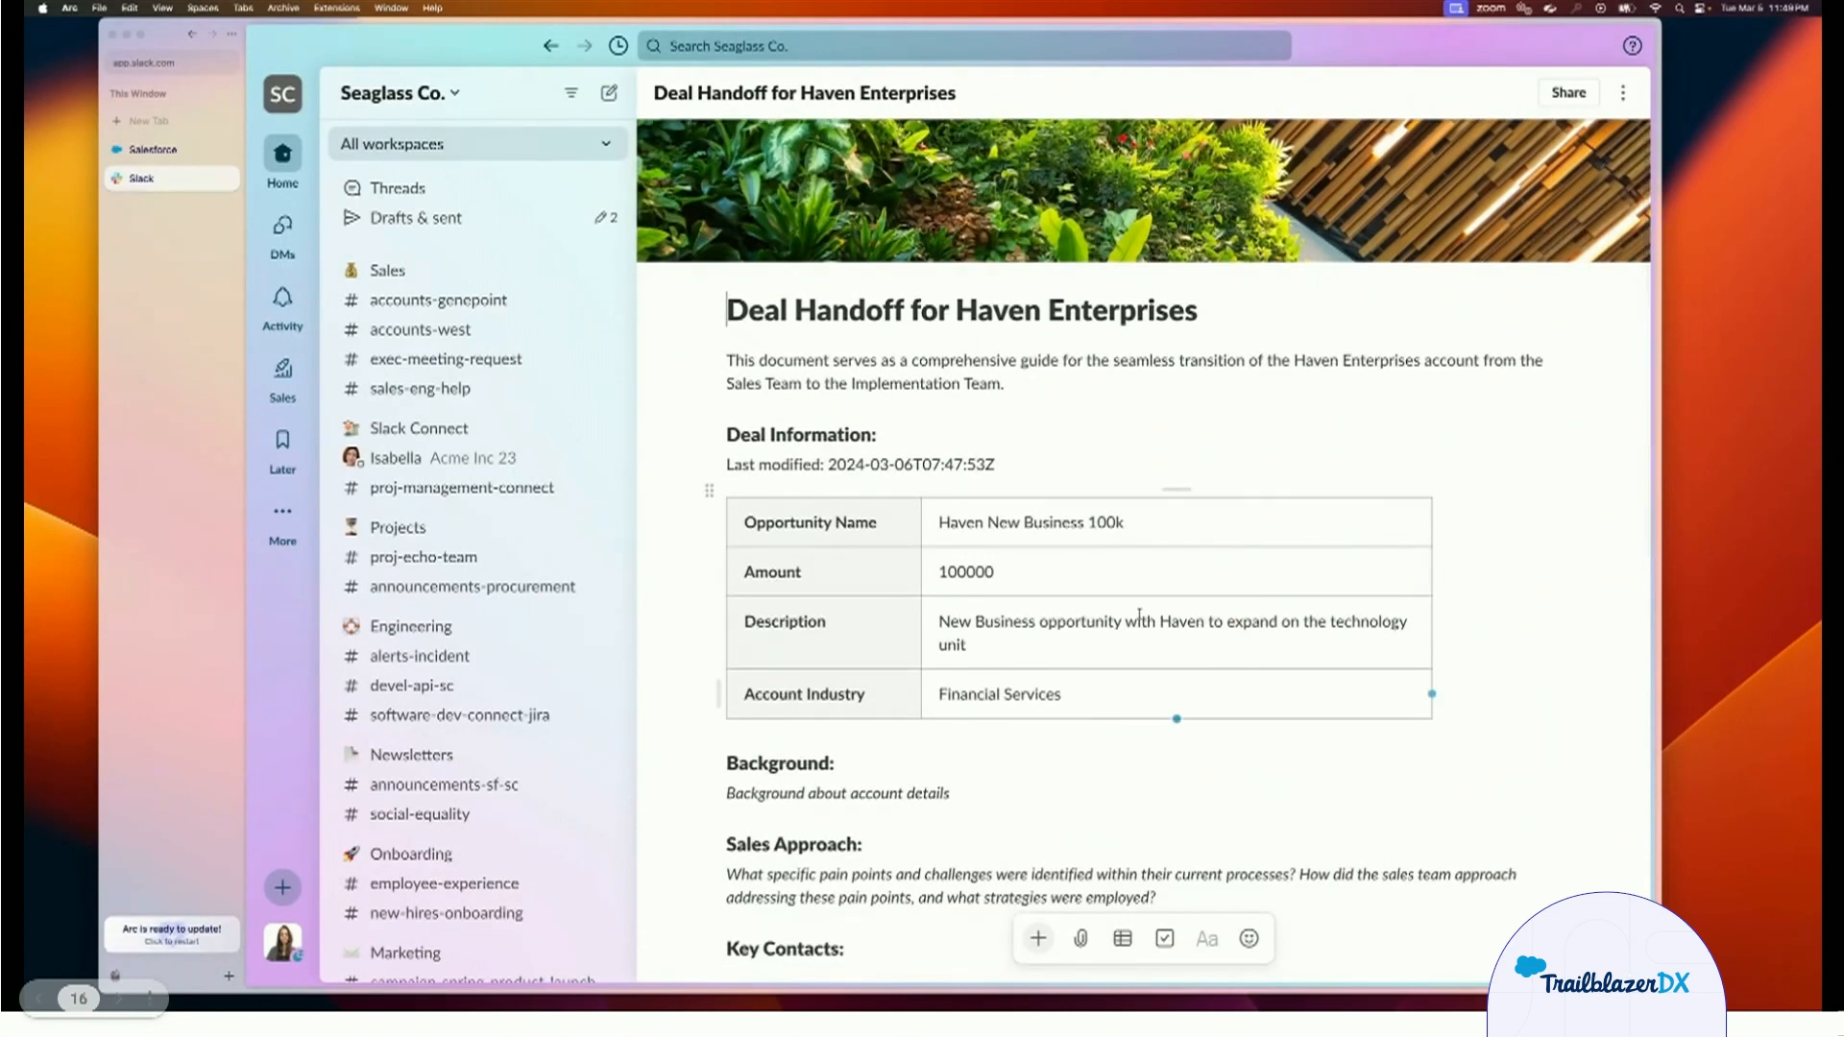
scroll(1072, 666, down, 15)
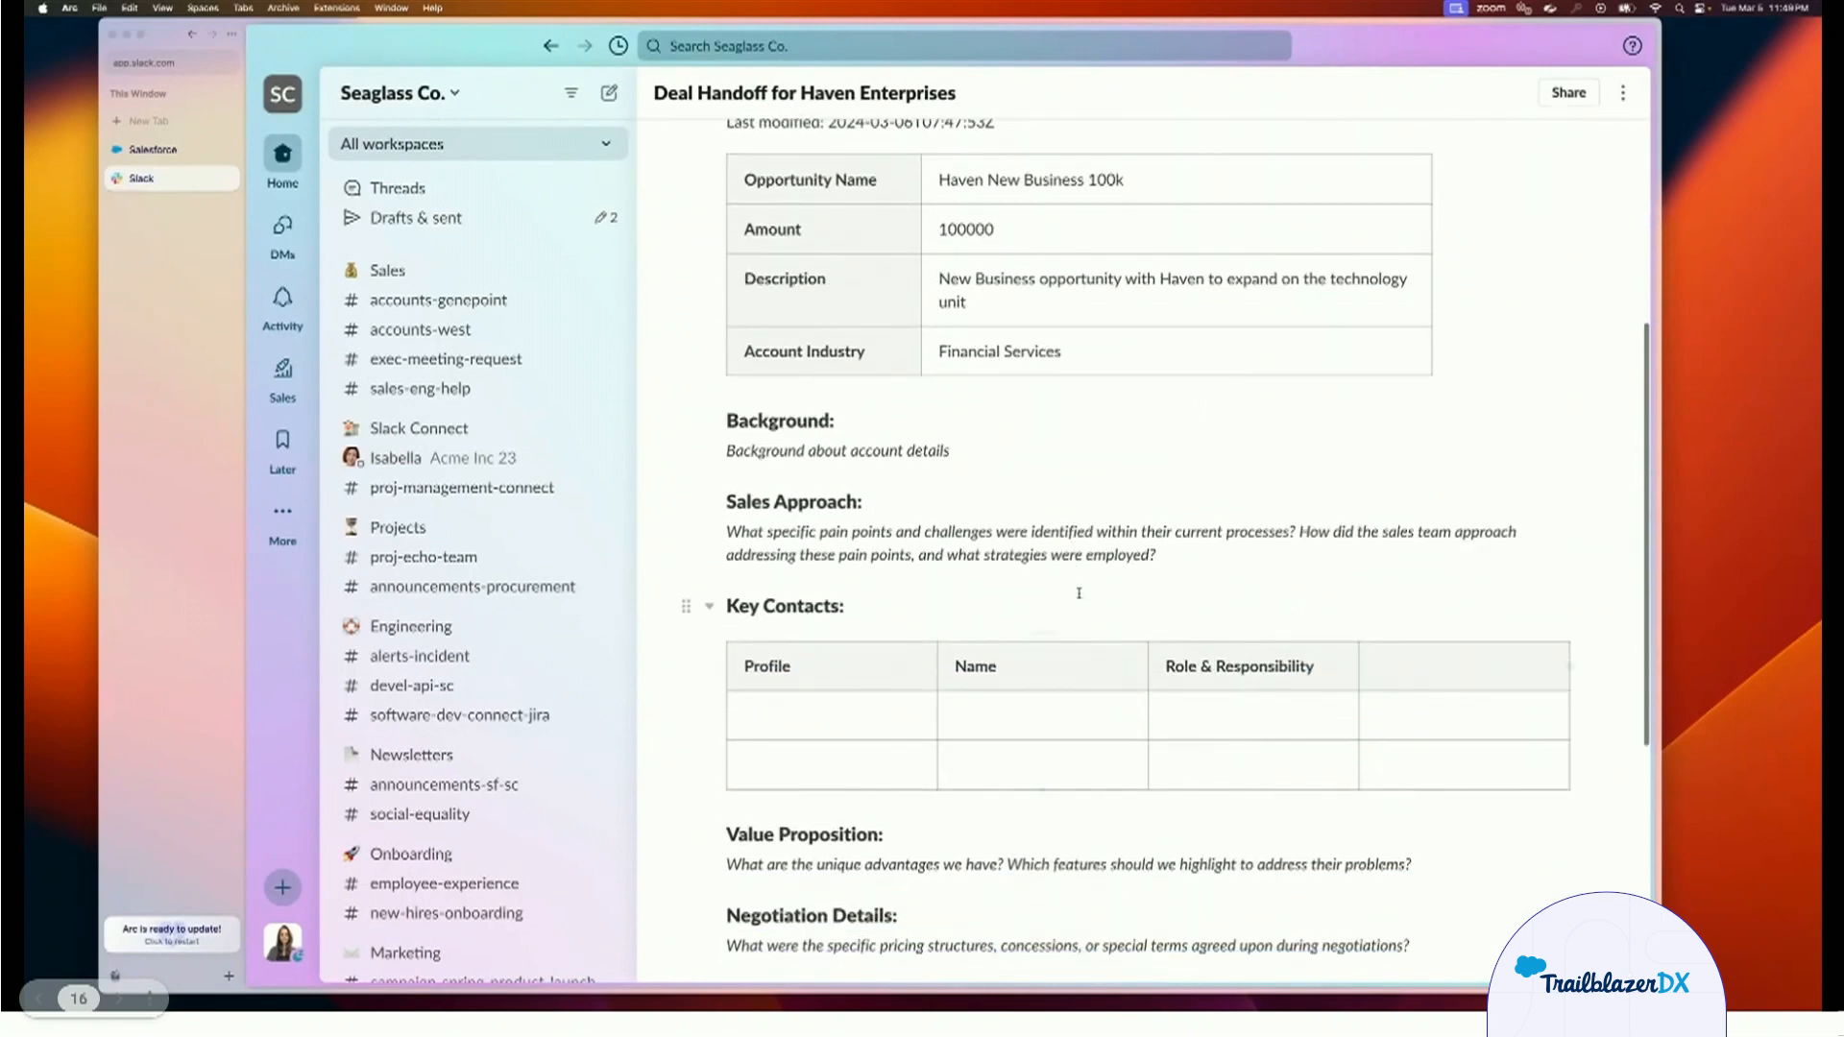
Finish viewing the Deal Handoff canvas and advance the presentation to the Account Plan demo on slide 18.
scroll(1078, 592, up, 15)
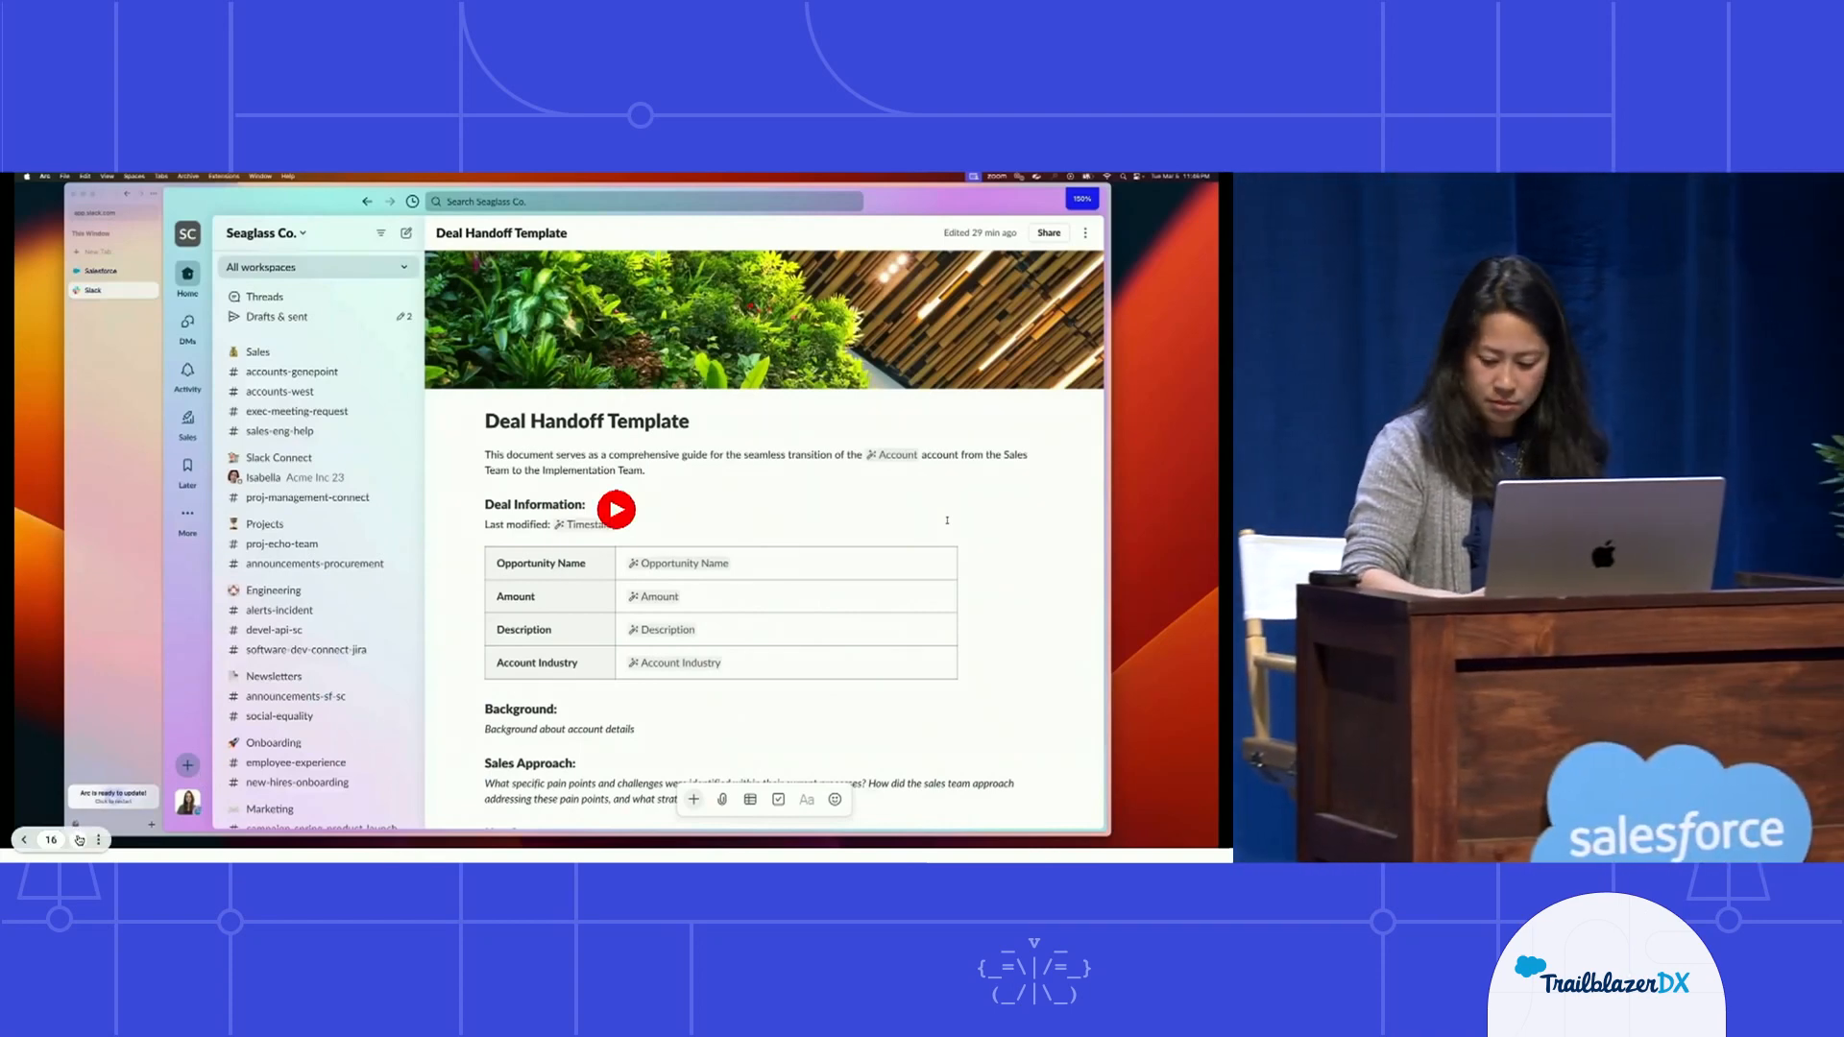
click(79, 839)
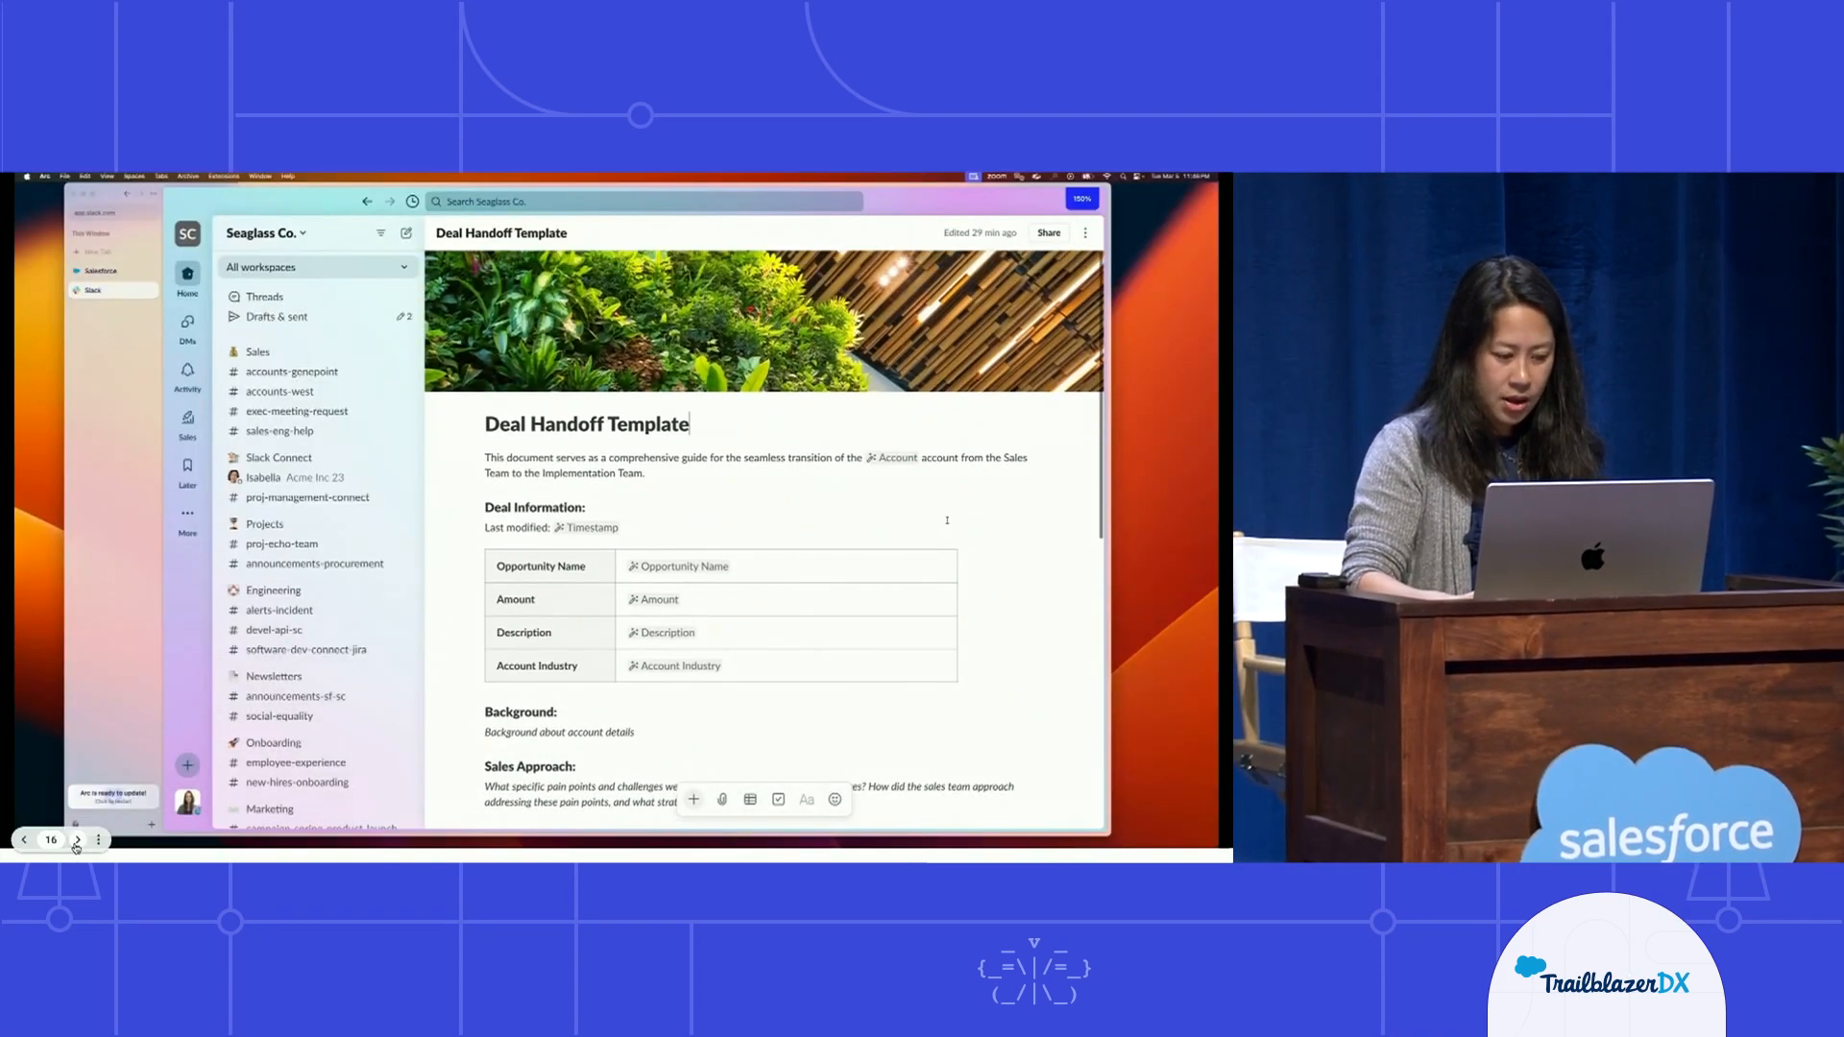
click(77, 840)
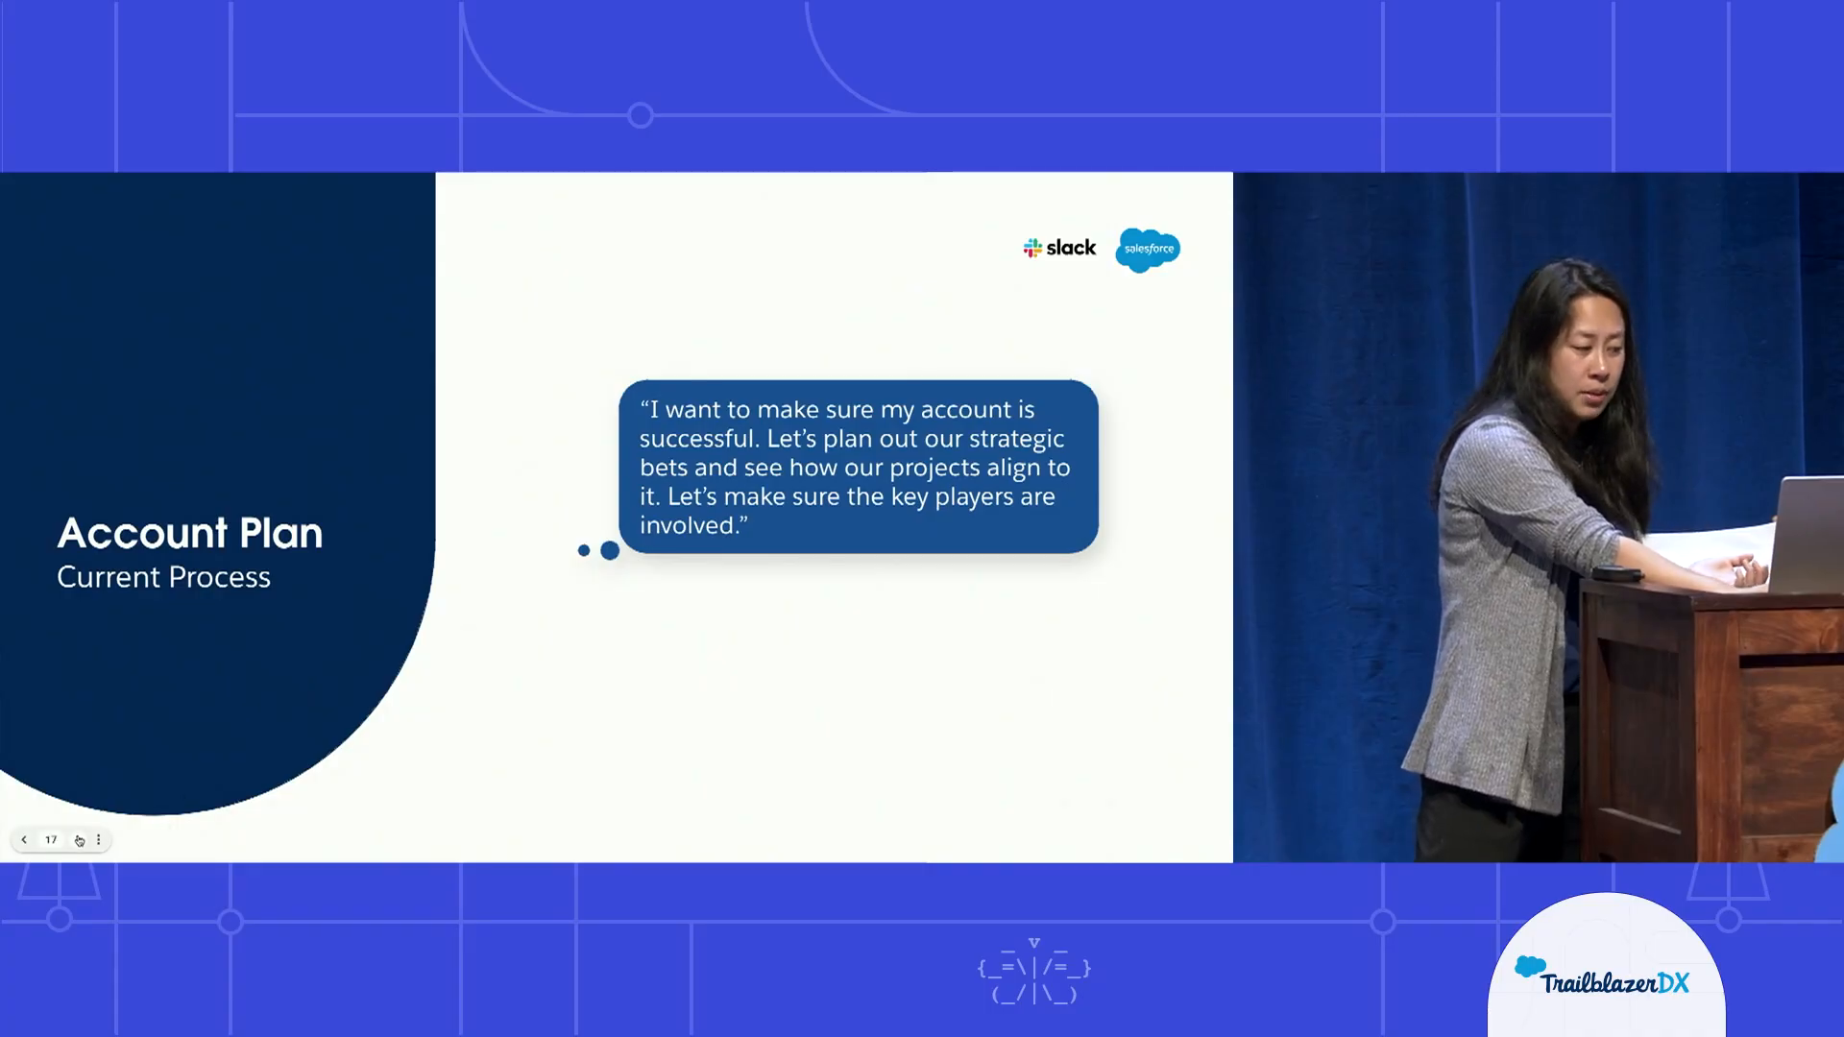
click(80, 840)
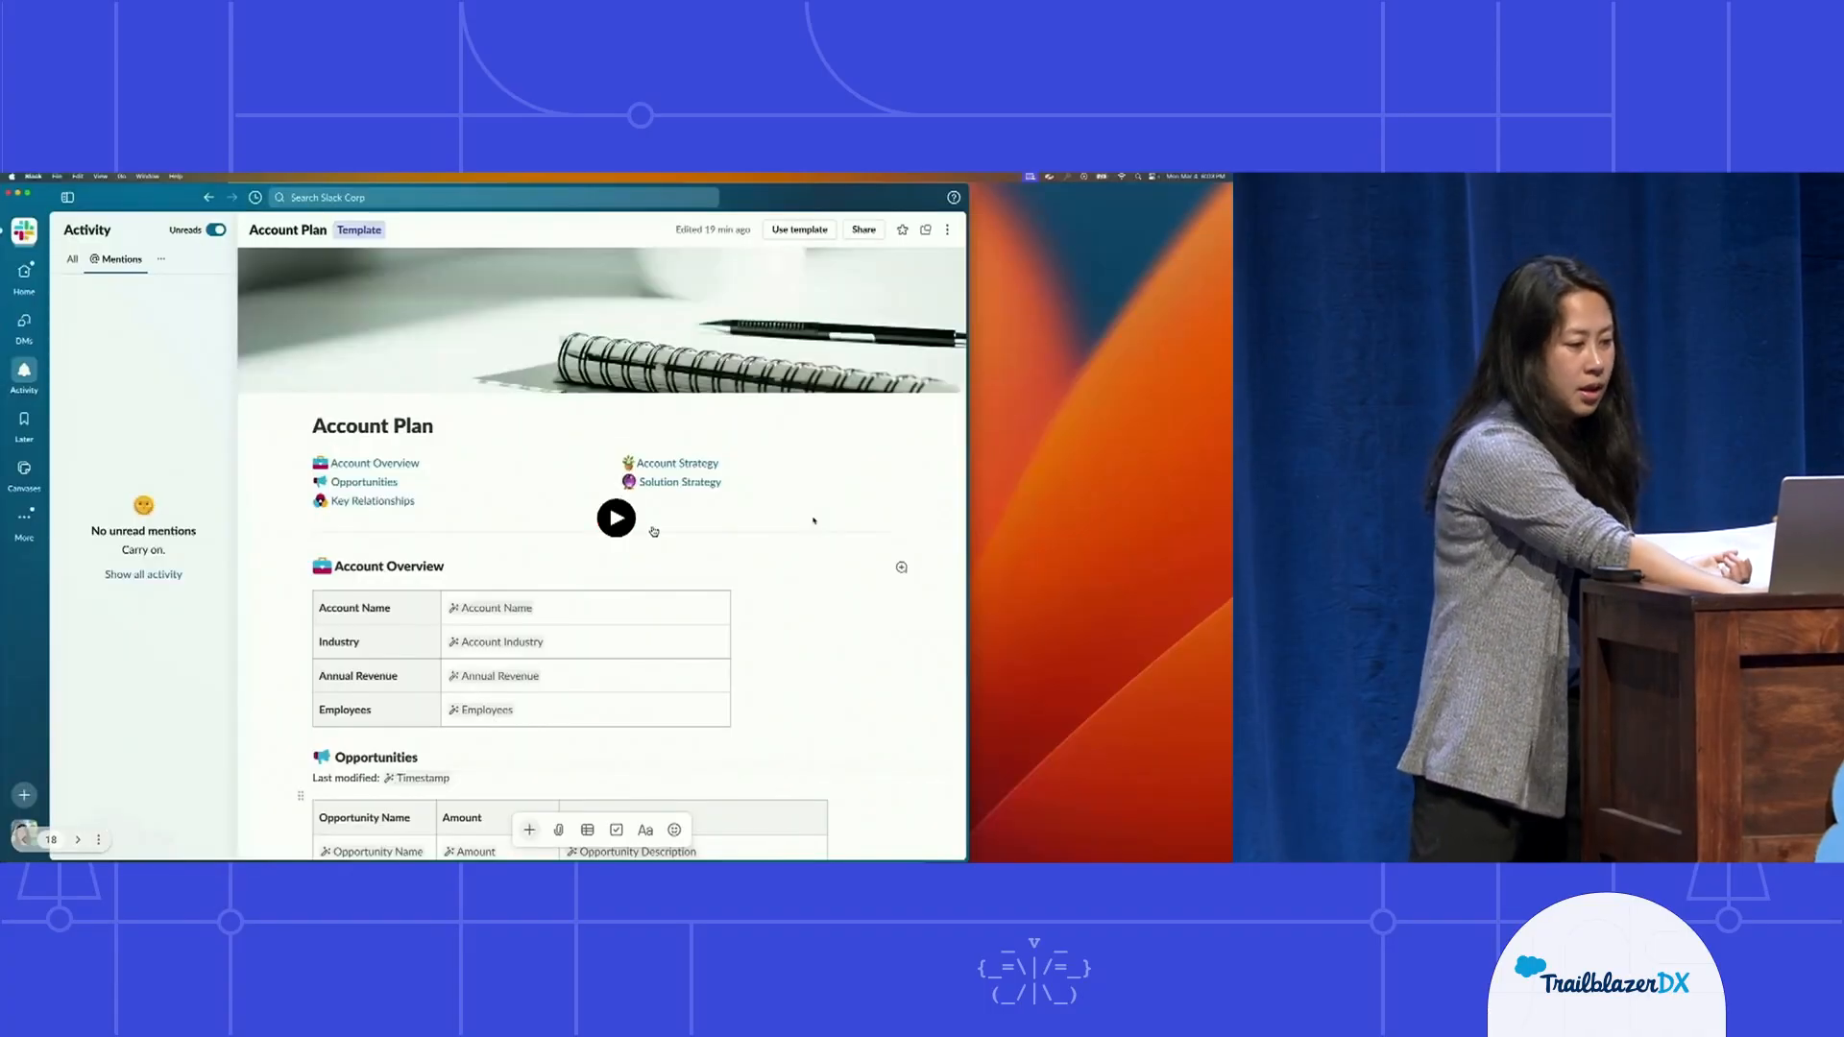
Play the account plan demo and review the Account Plan template canvas, from its account variables through the account and solution strategy sections.
click(603, 524)
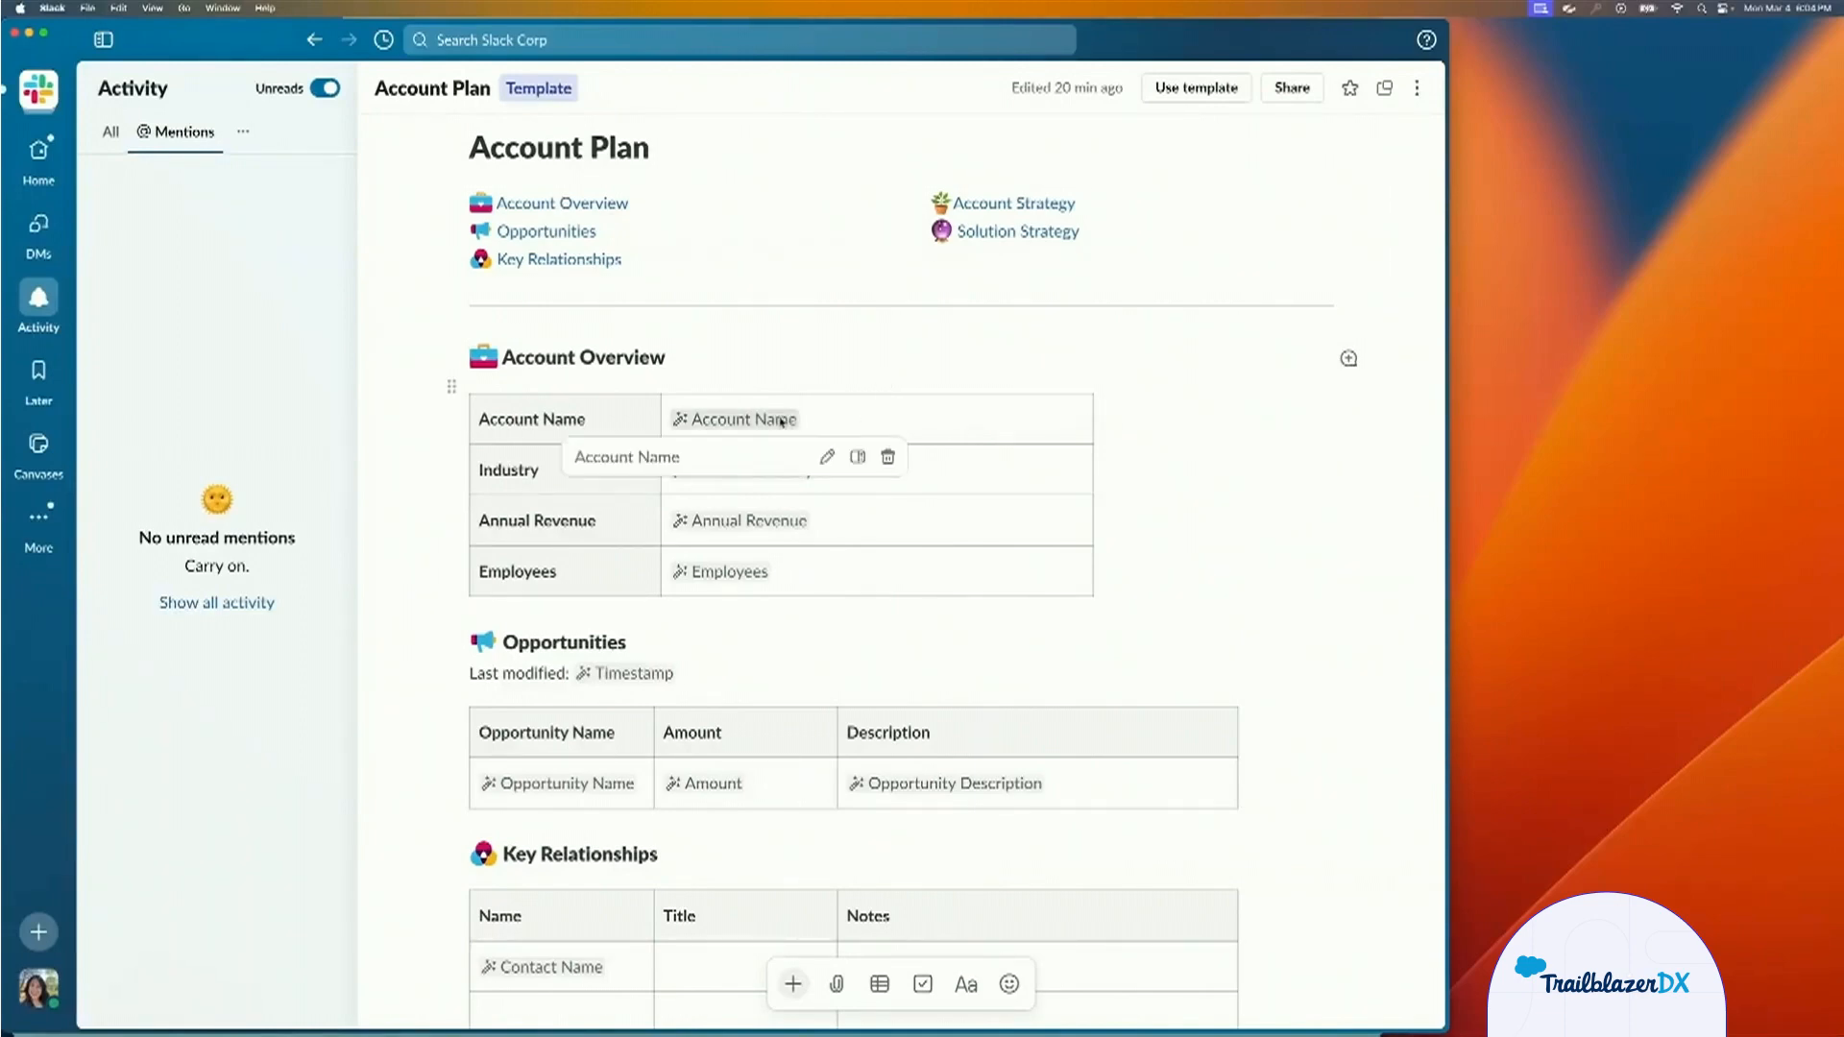
scroll(835, 494, down, 1)
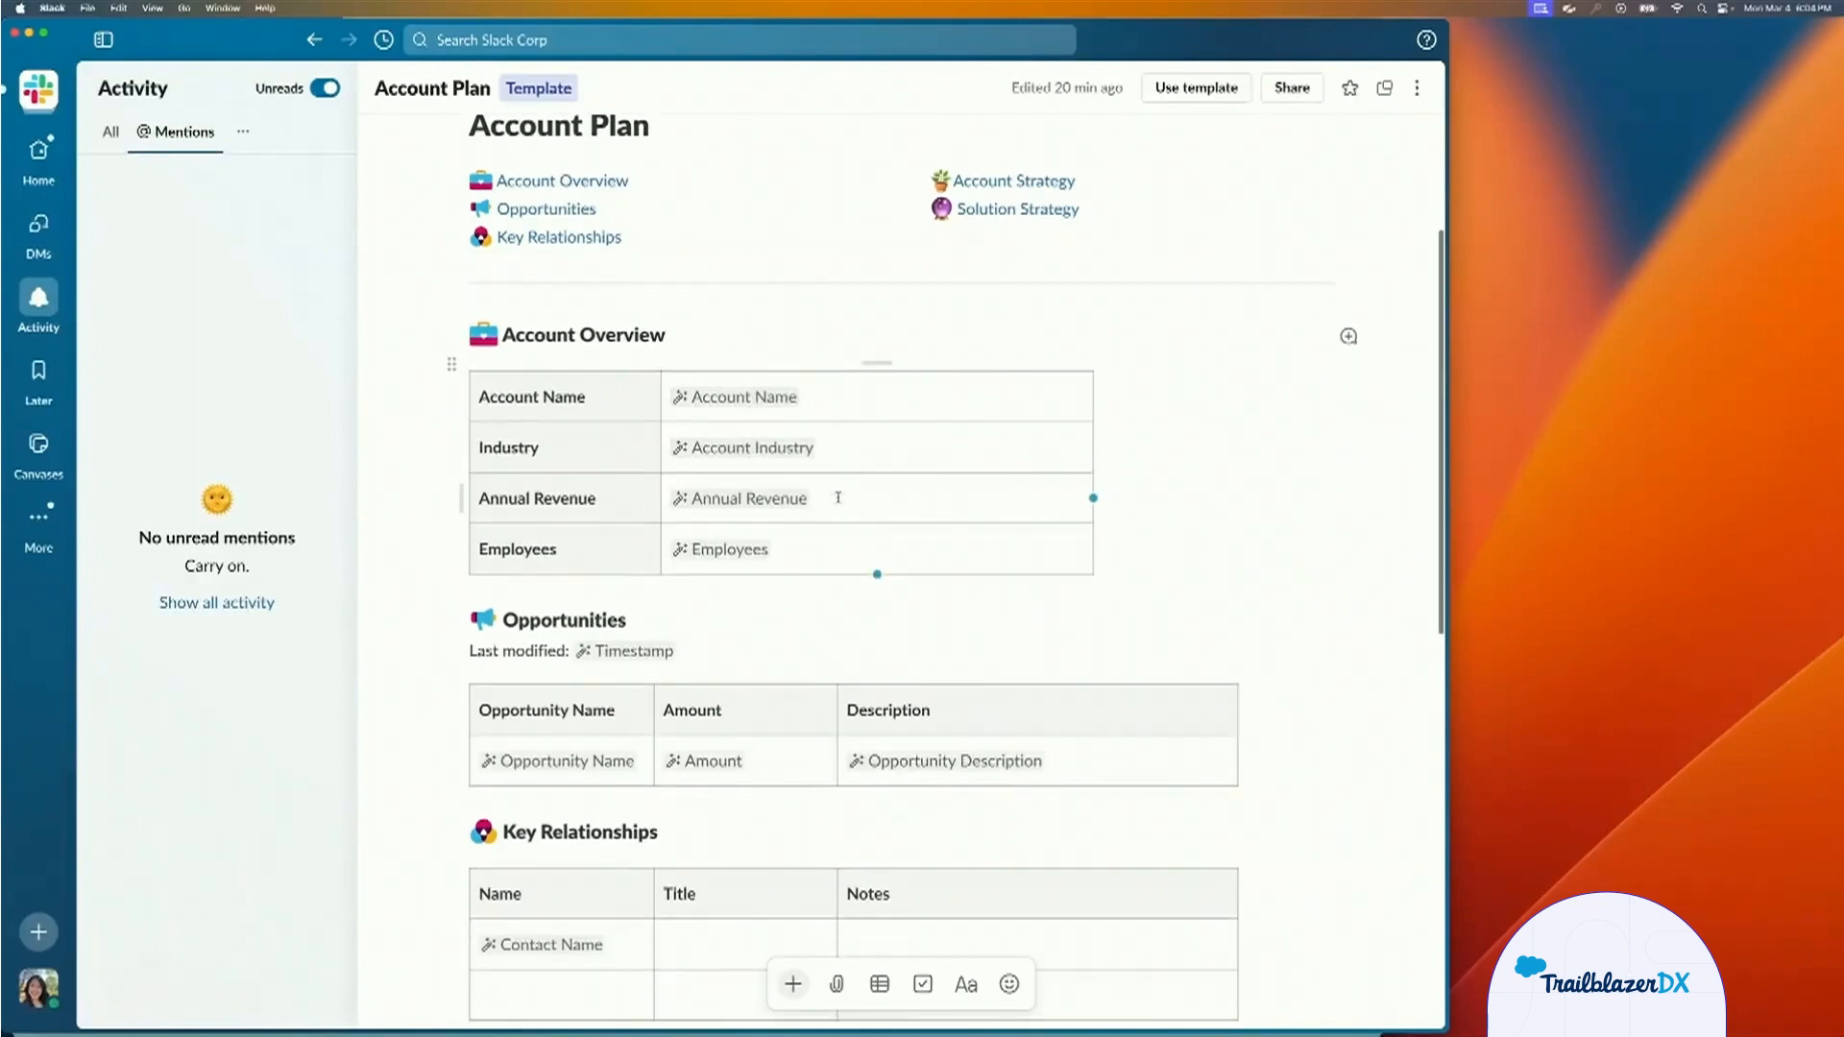
scroll(865, 595, down, 4)
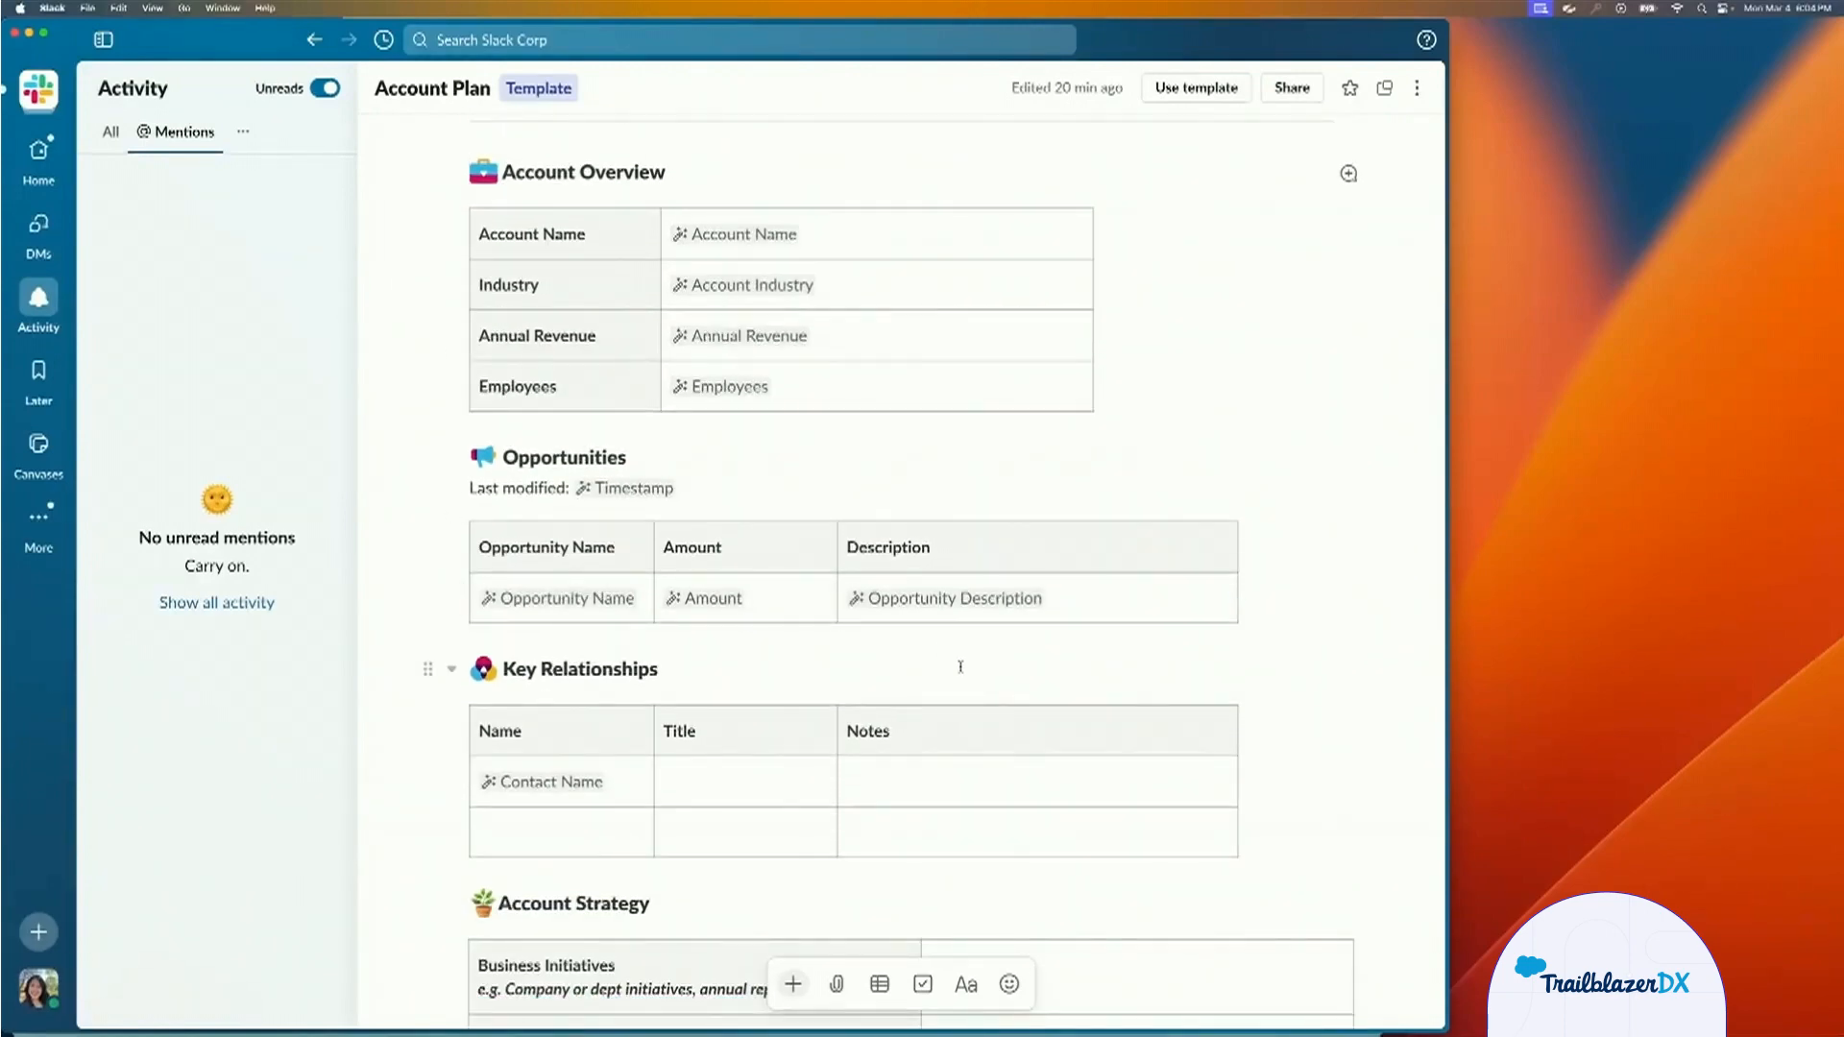
scroll(931, 662, down, 6)
scroll(1027, 679, down, 4)
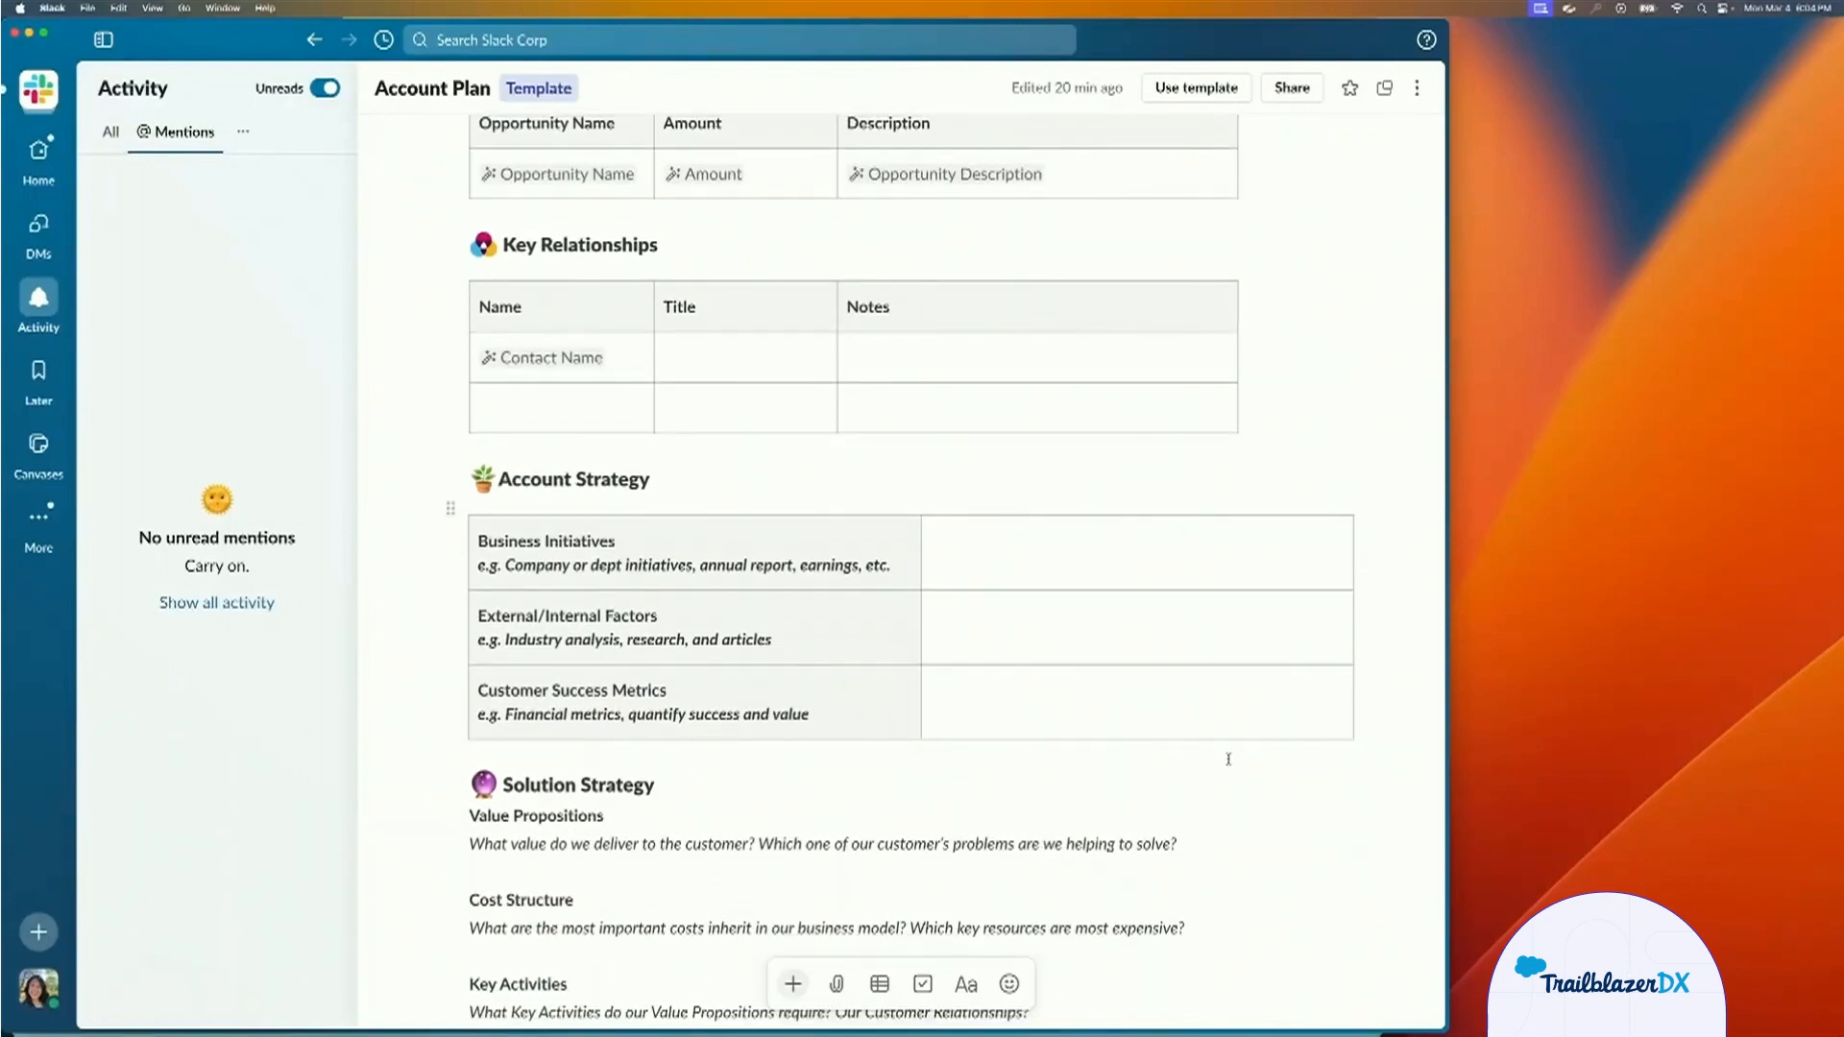
scroll(1227, 759, down, 1)
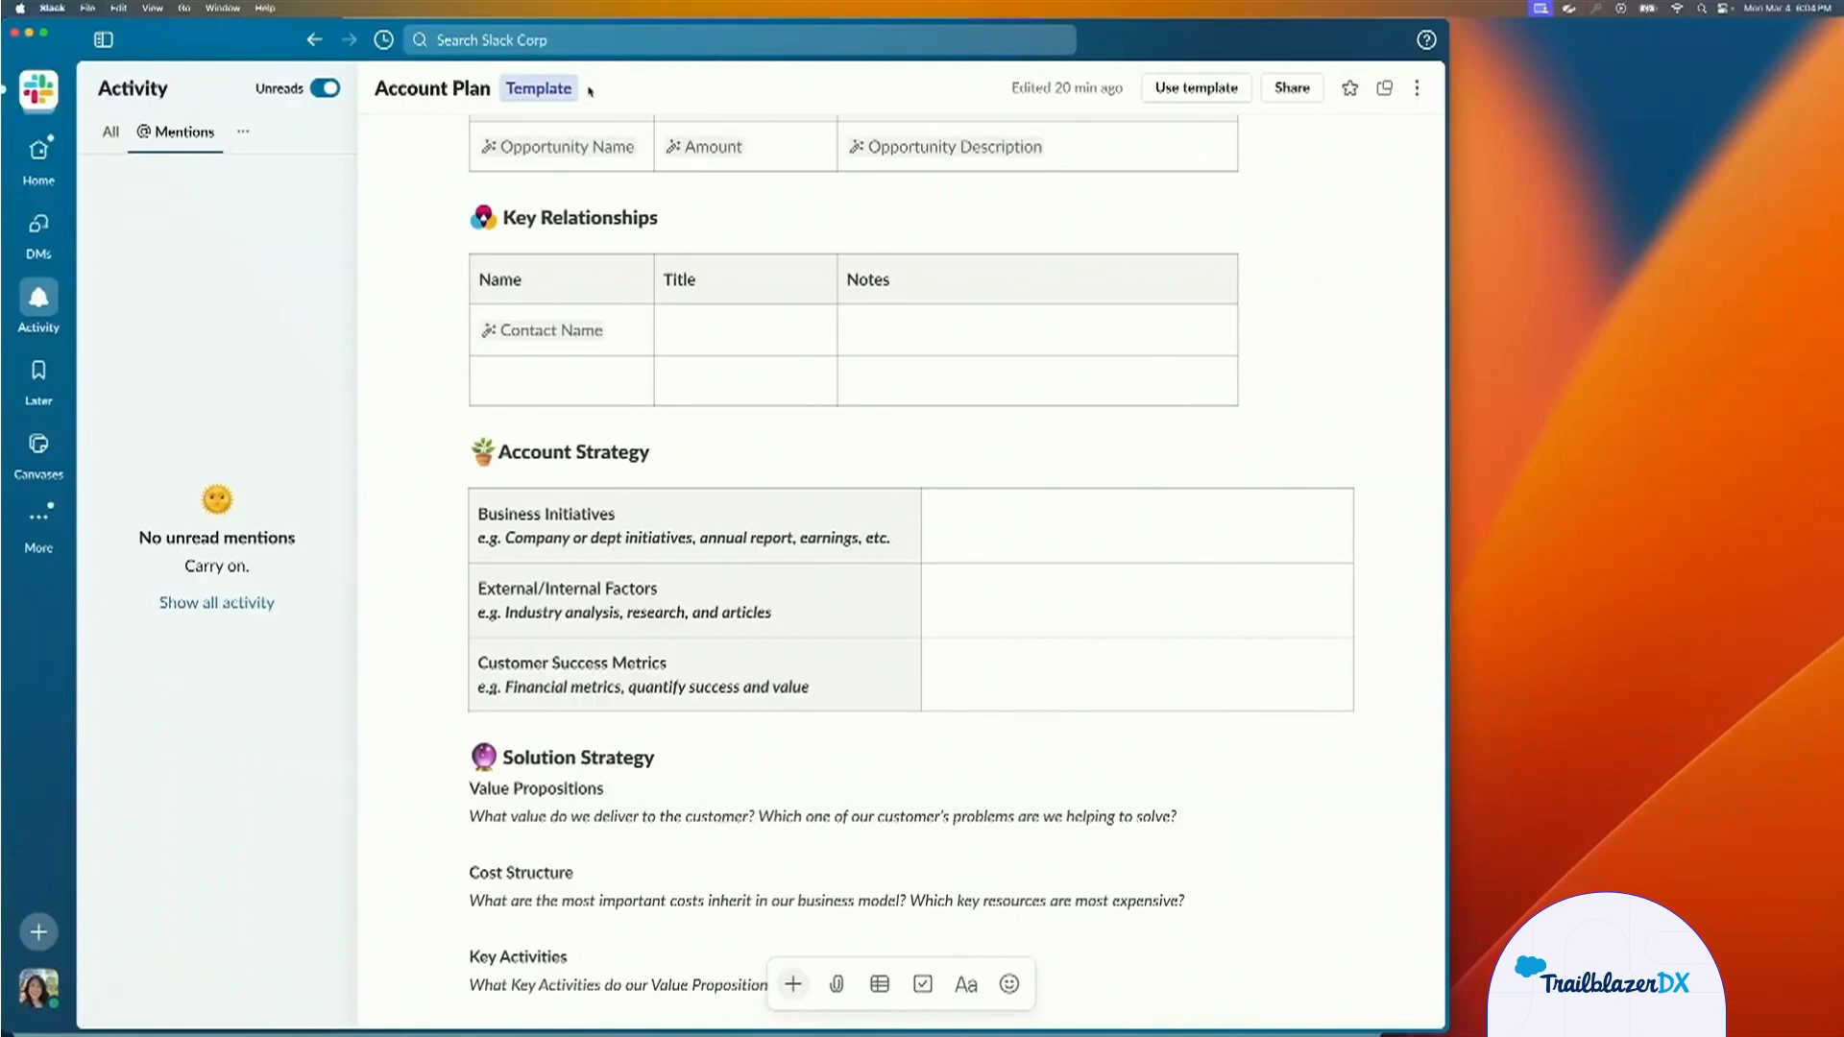
Move the Slack window aside, switch to Salesforce and set the Haven New Business 100k opportunity's stage to Closed Won.
drag(220, 57, 614, 5)
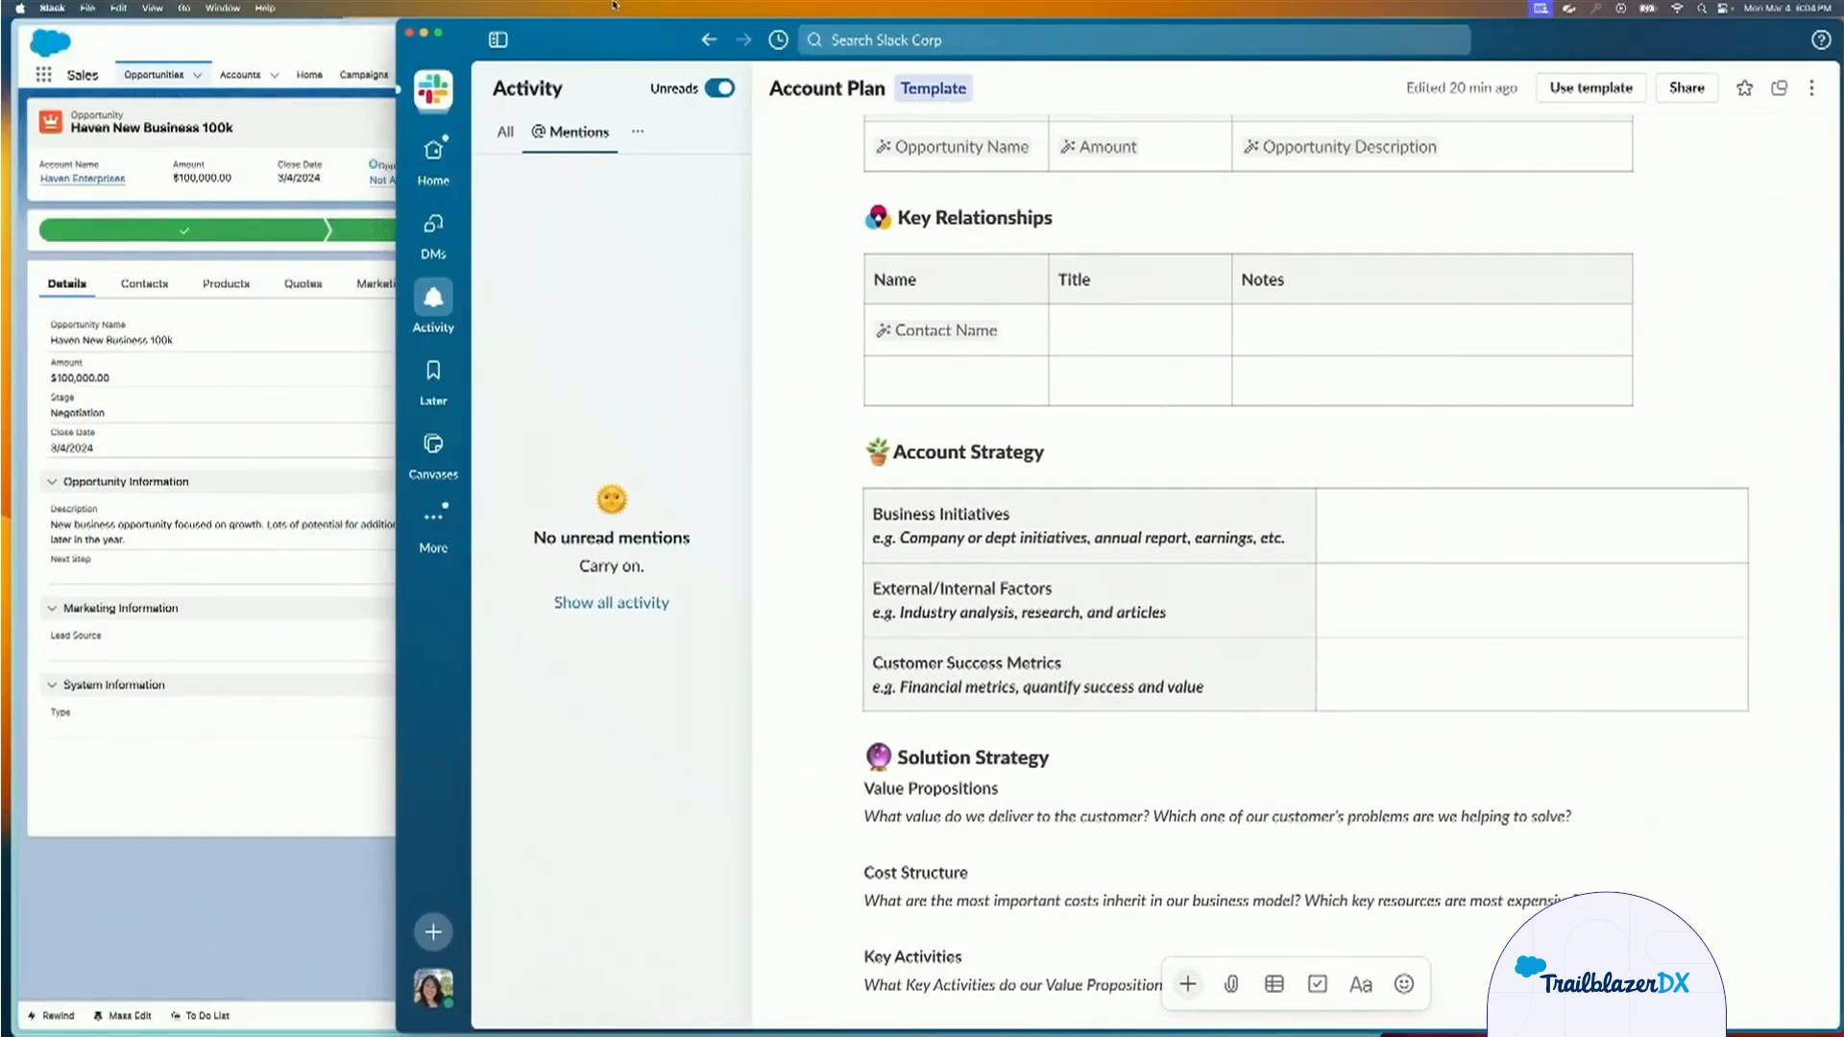
click(234, 417)
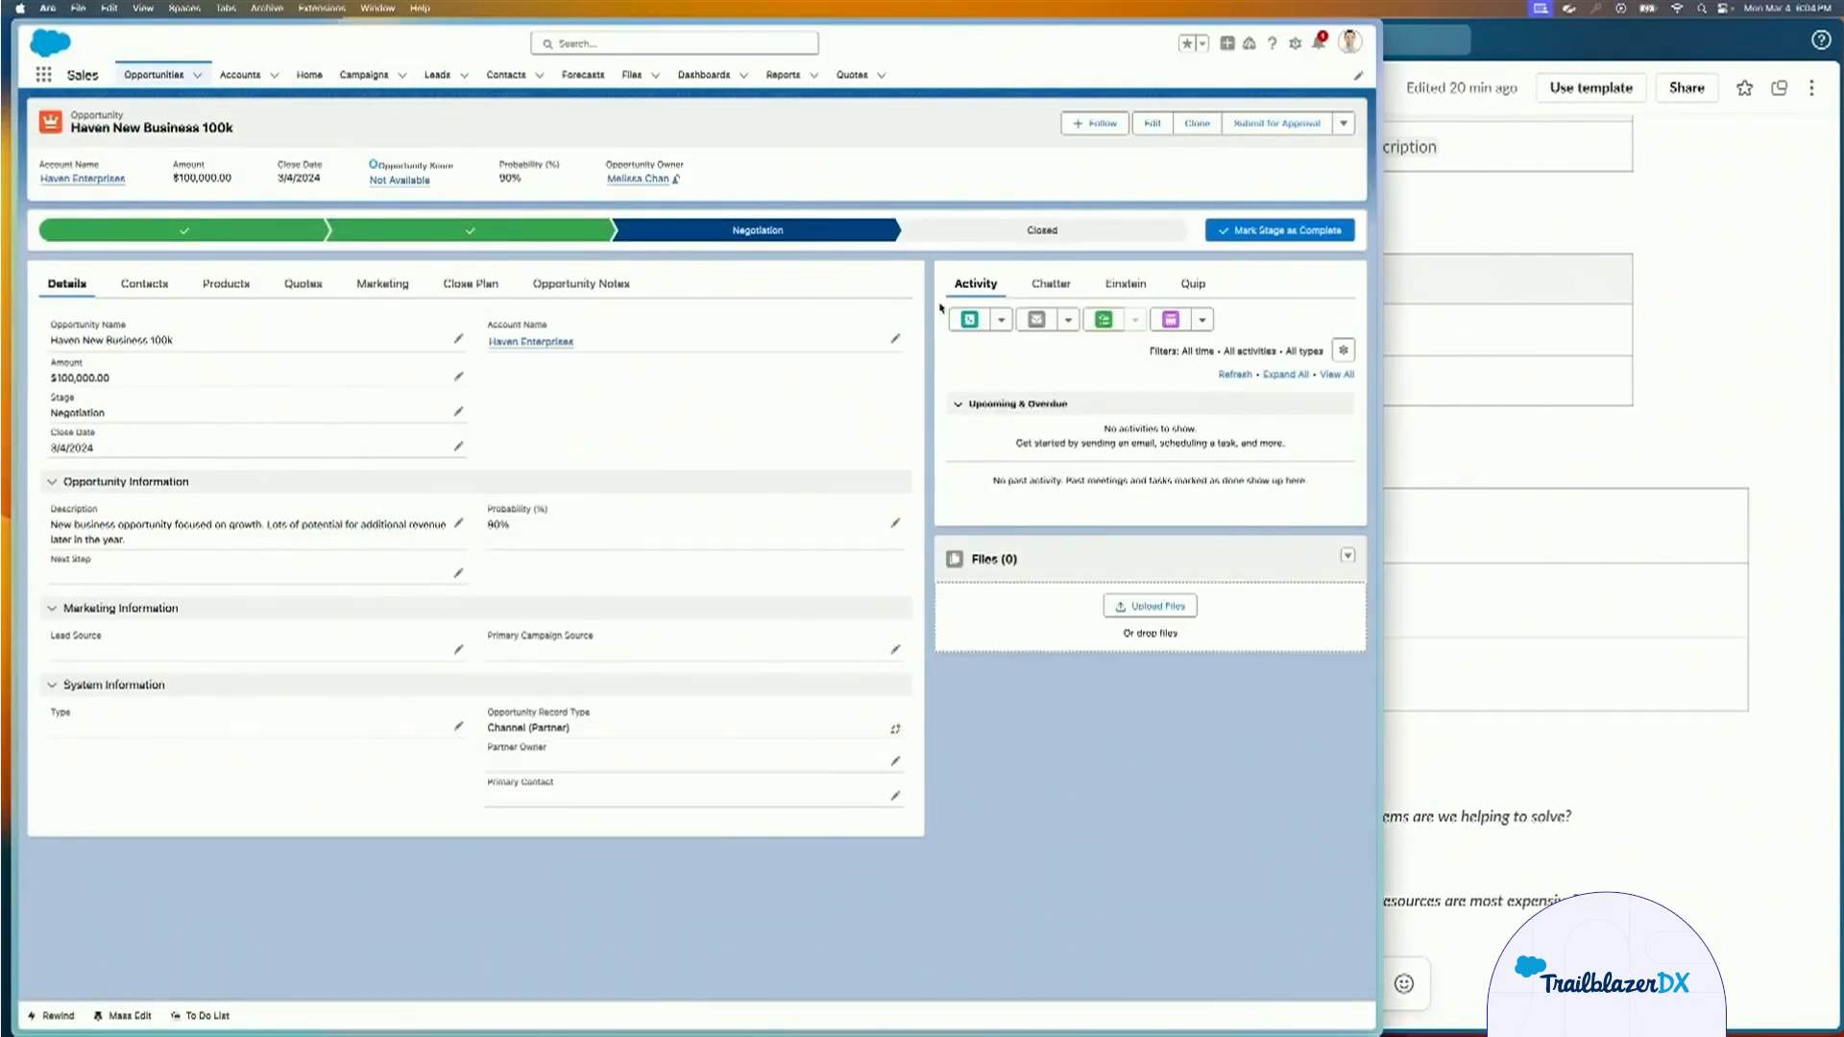
click(986, 233)
click(1281, 231)
click(800, 523)
click(755, 539)
click(892, 585)
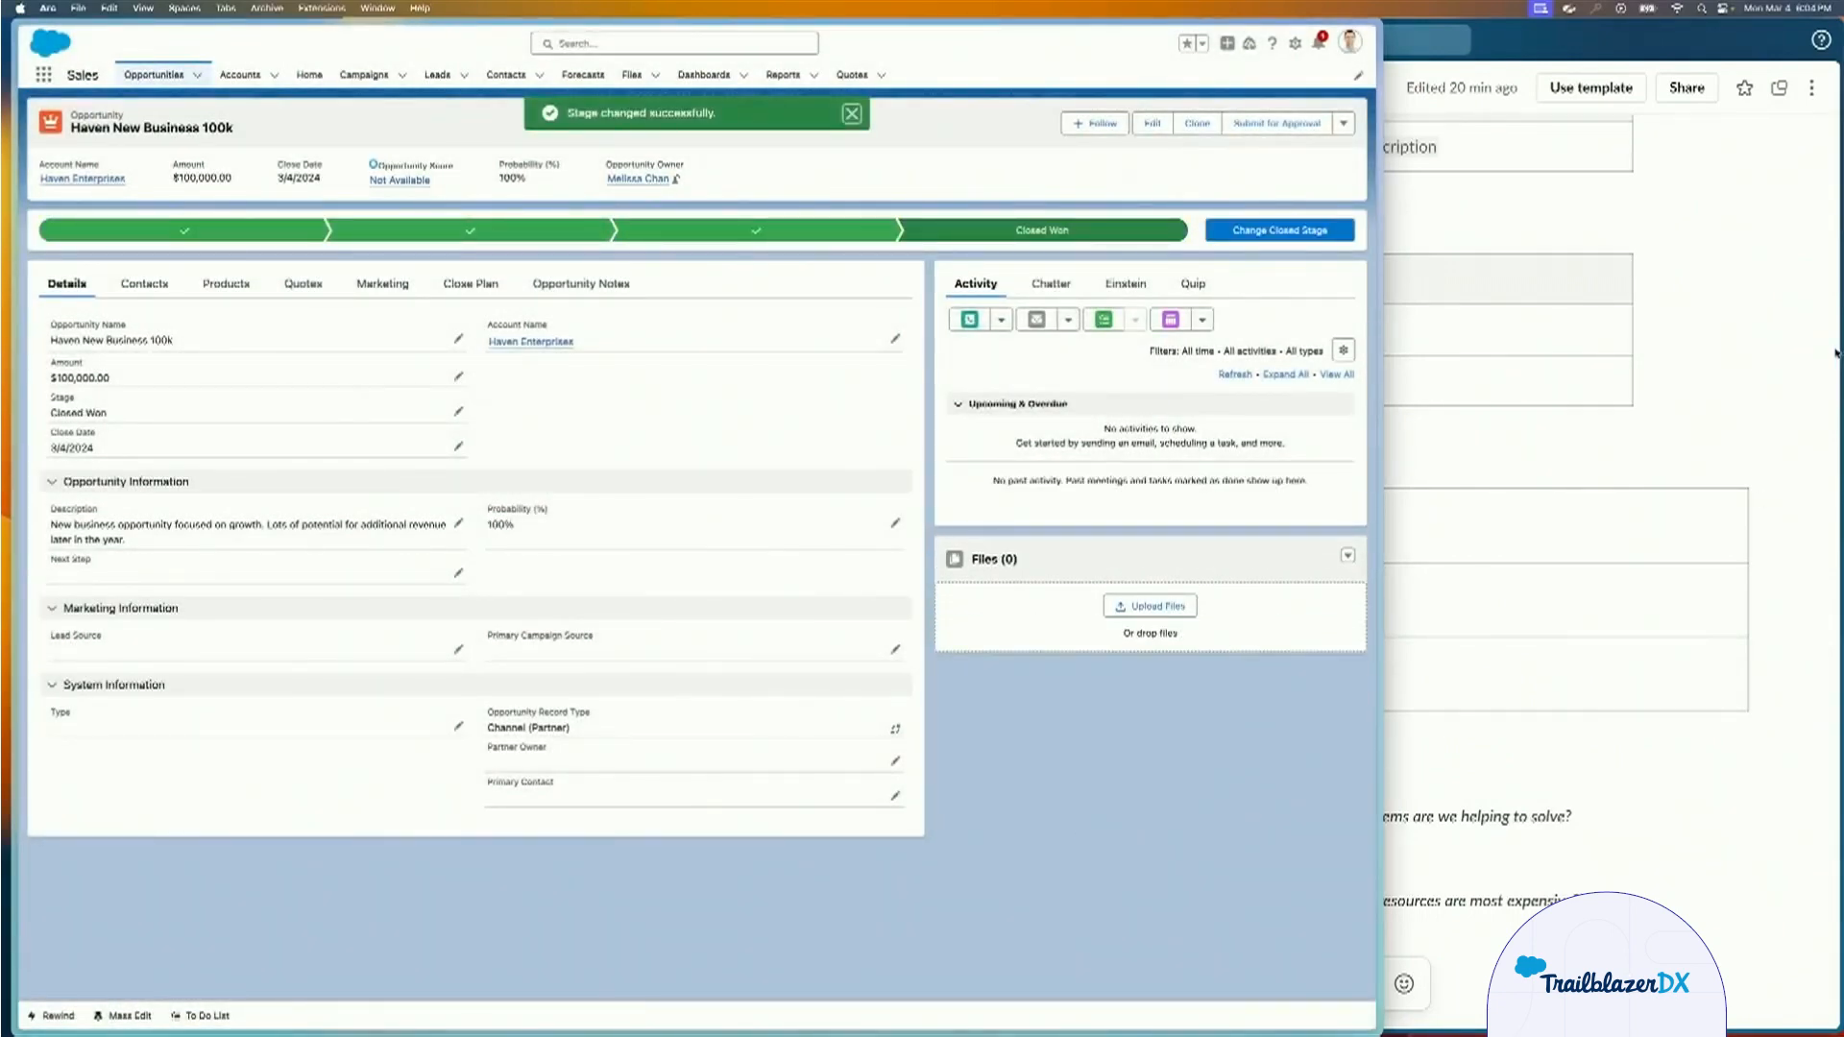
Open the Haven Enterprises account plan canvas from the Account Plan notification in Slack and narrow the Salesforce window to sit beside it.
click(1781, 377)
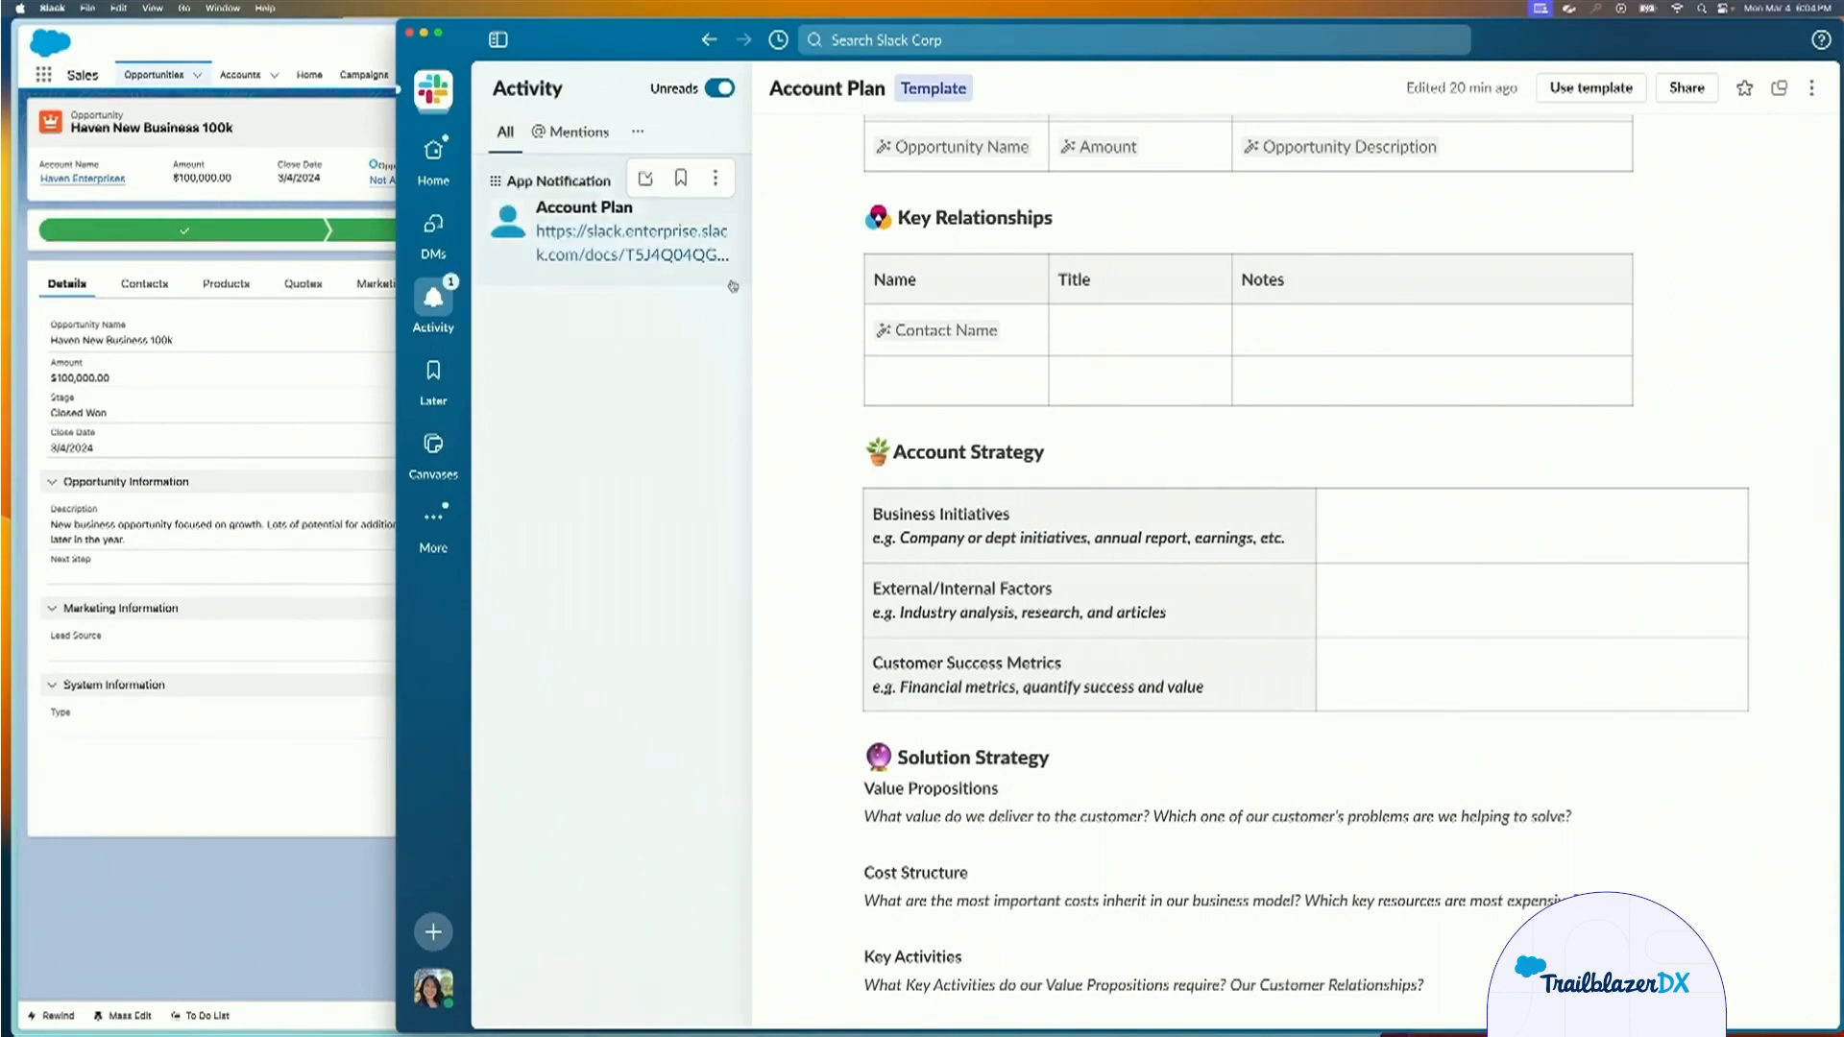
click(634, 230)
click(1014, 807)
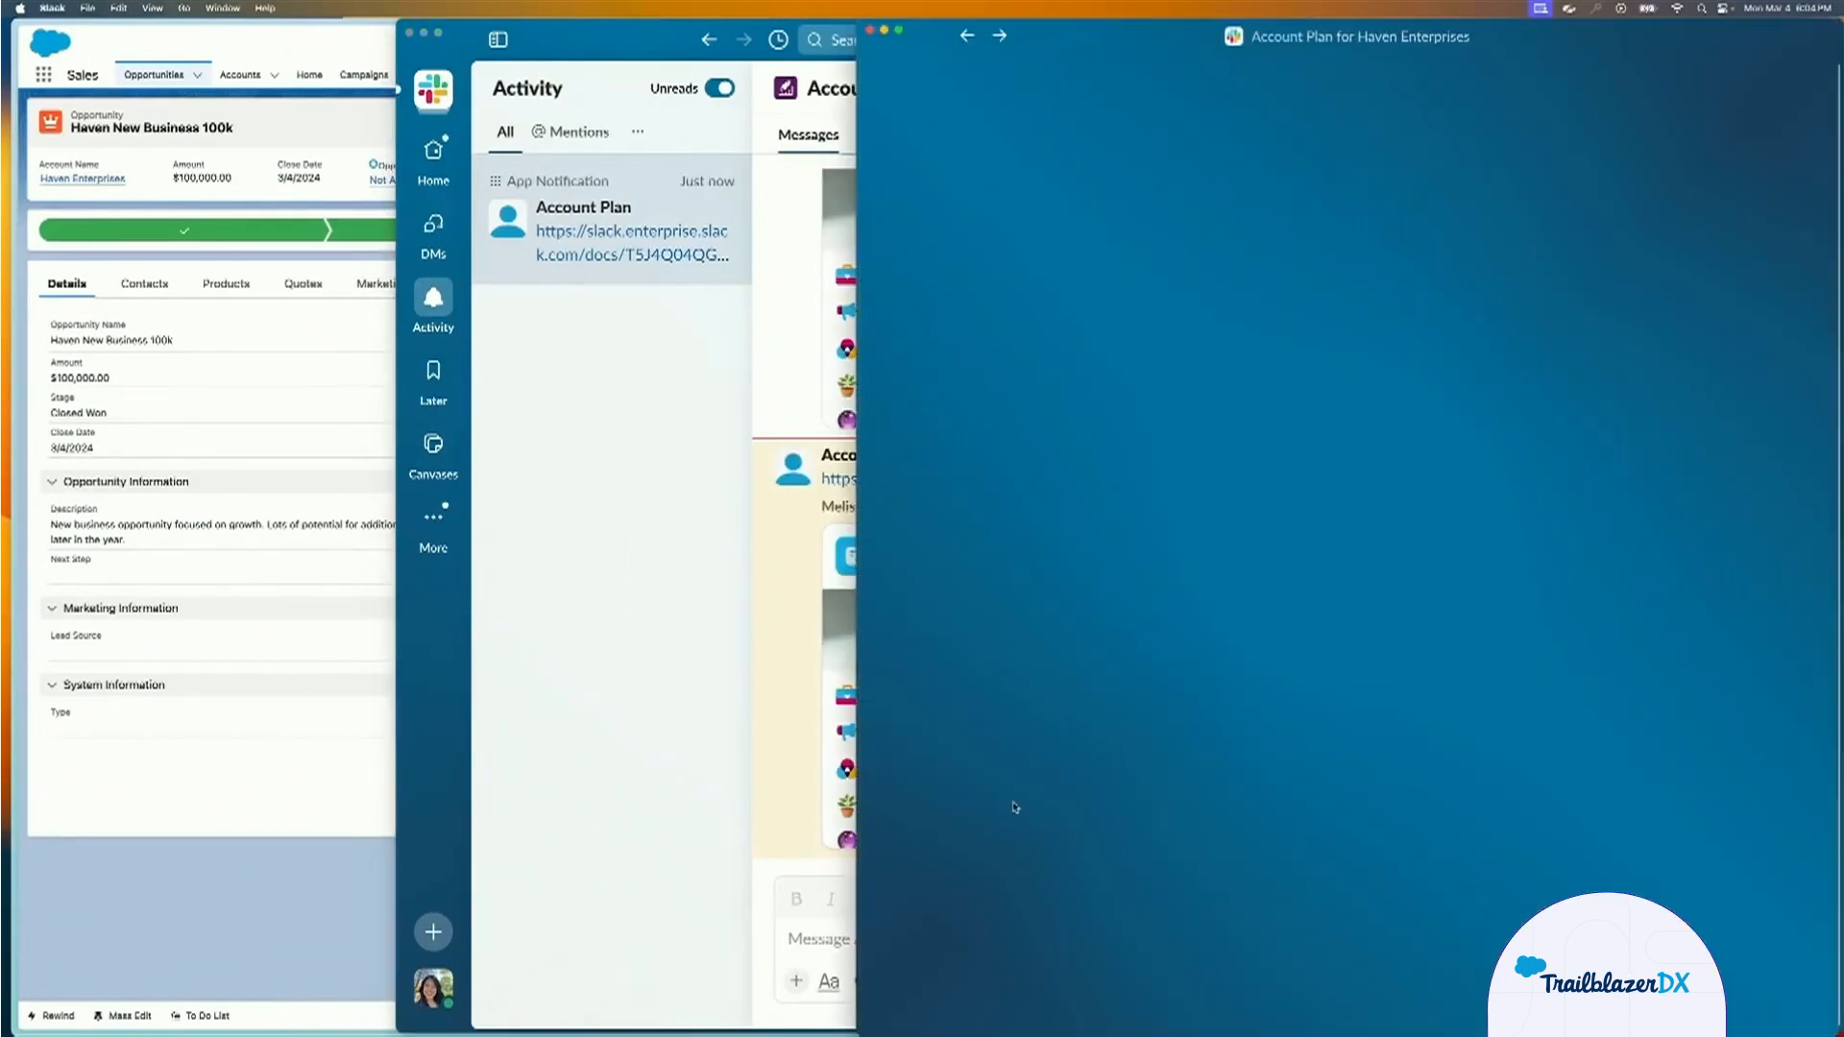
click(370, 442)
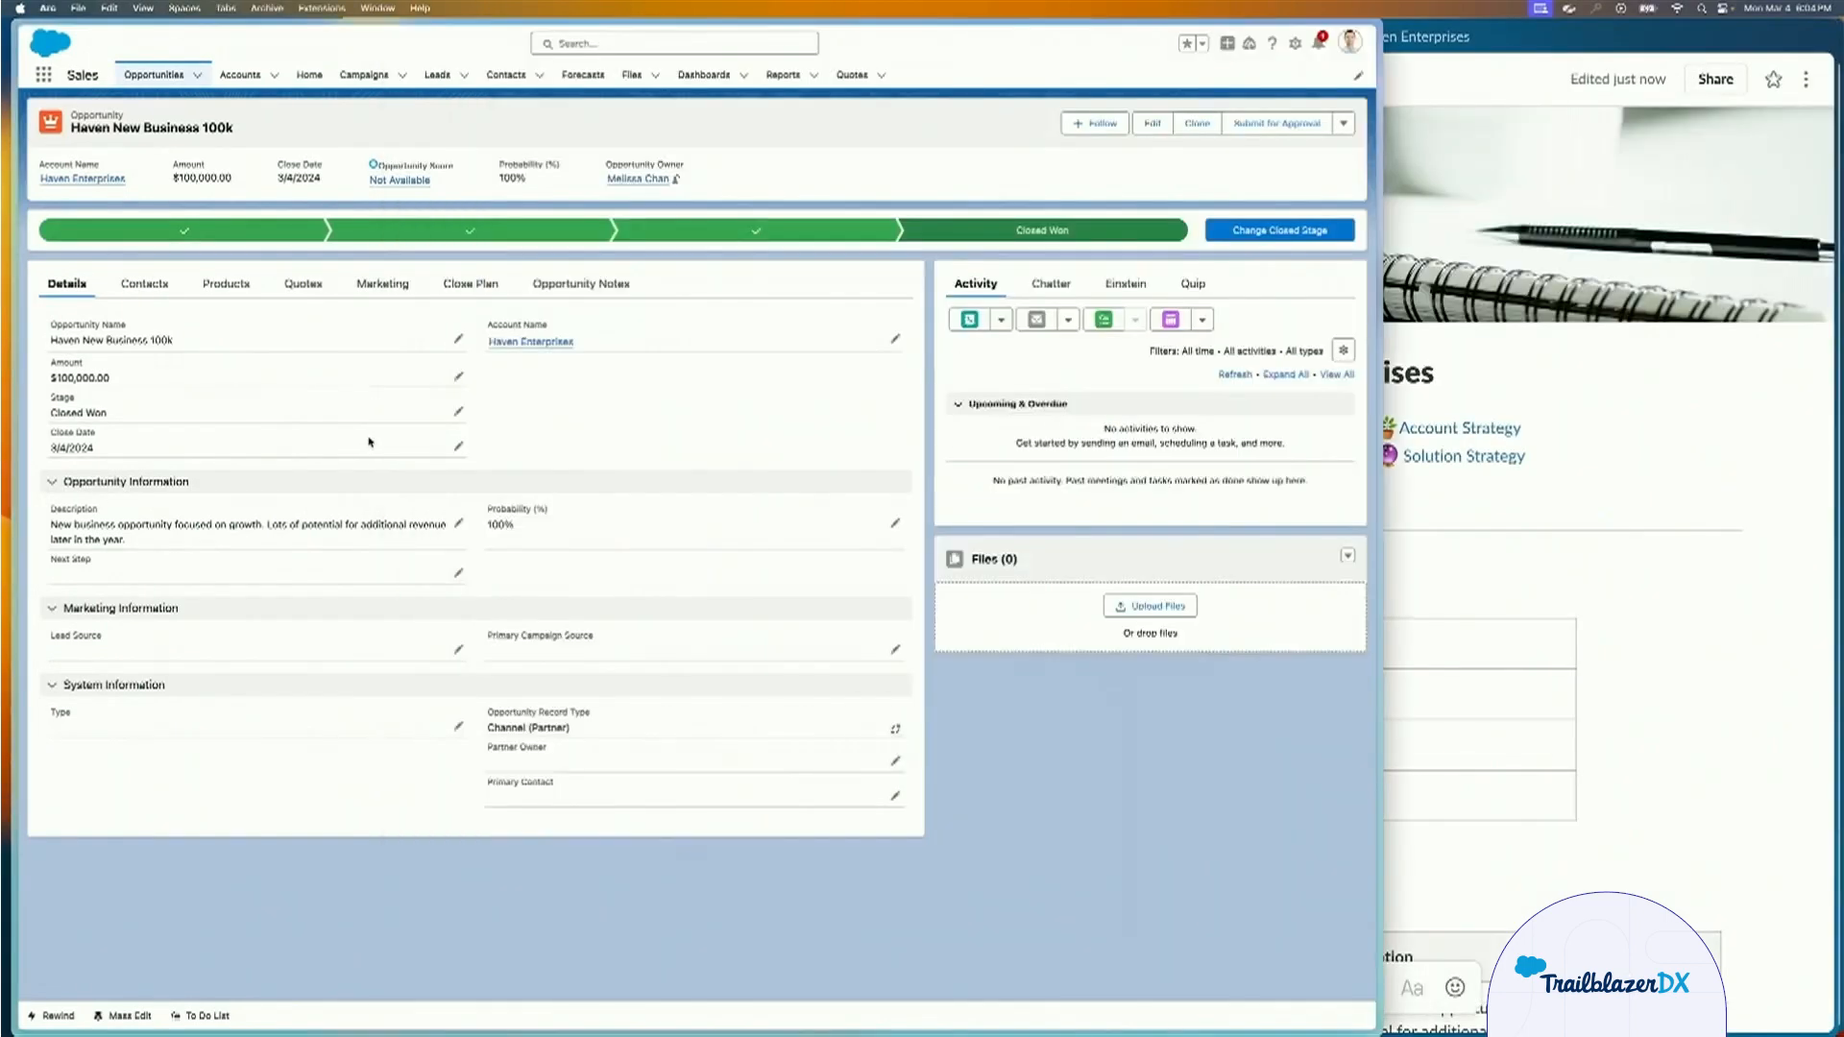
drag(1379, 488, 886, 488)
Review the account overview, opportunities and last-modified details in the Haven Enterprises account plan canvas against the Salesforce opportunity.
scroll(1249, 449, down, 3)
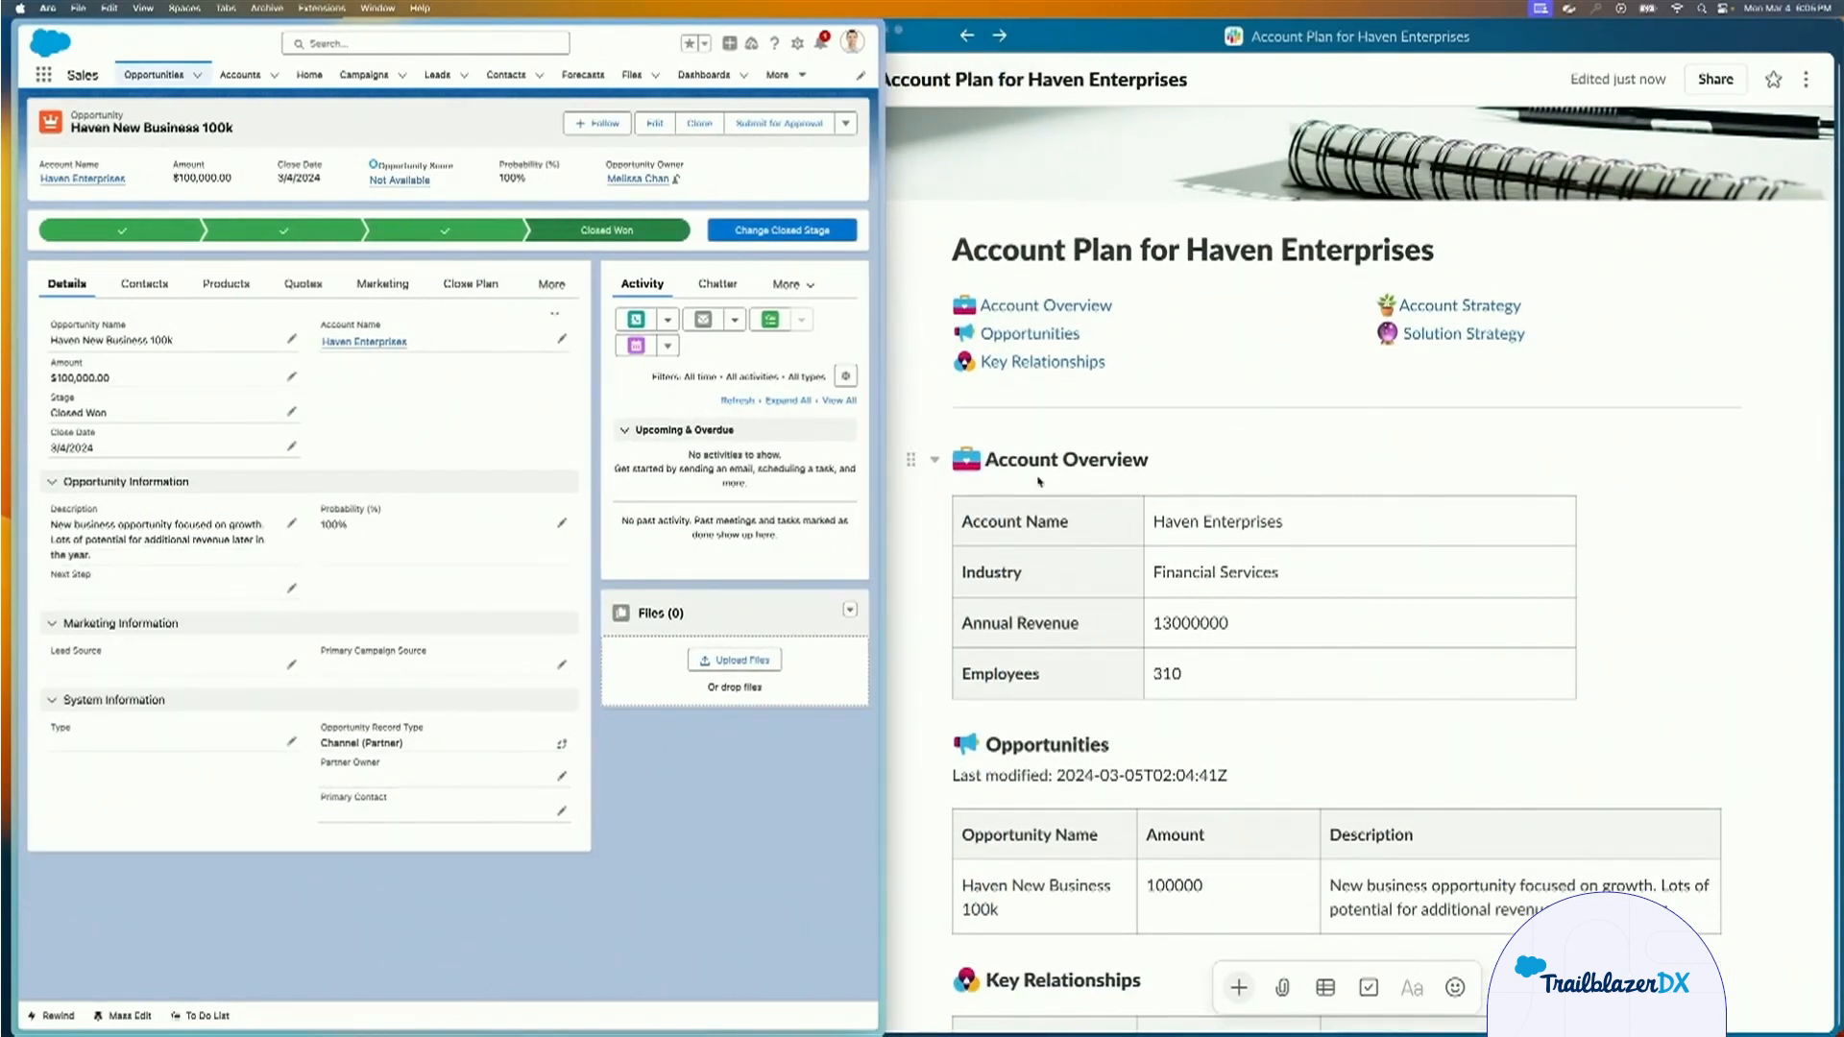
scroll(1238, 618, down, 5)
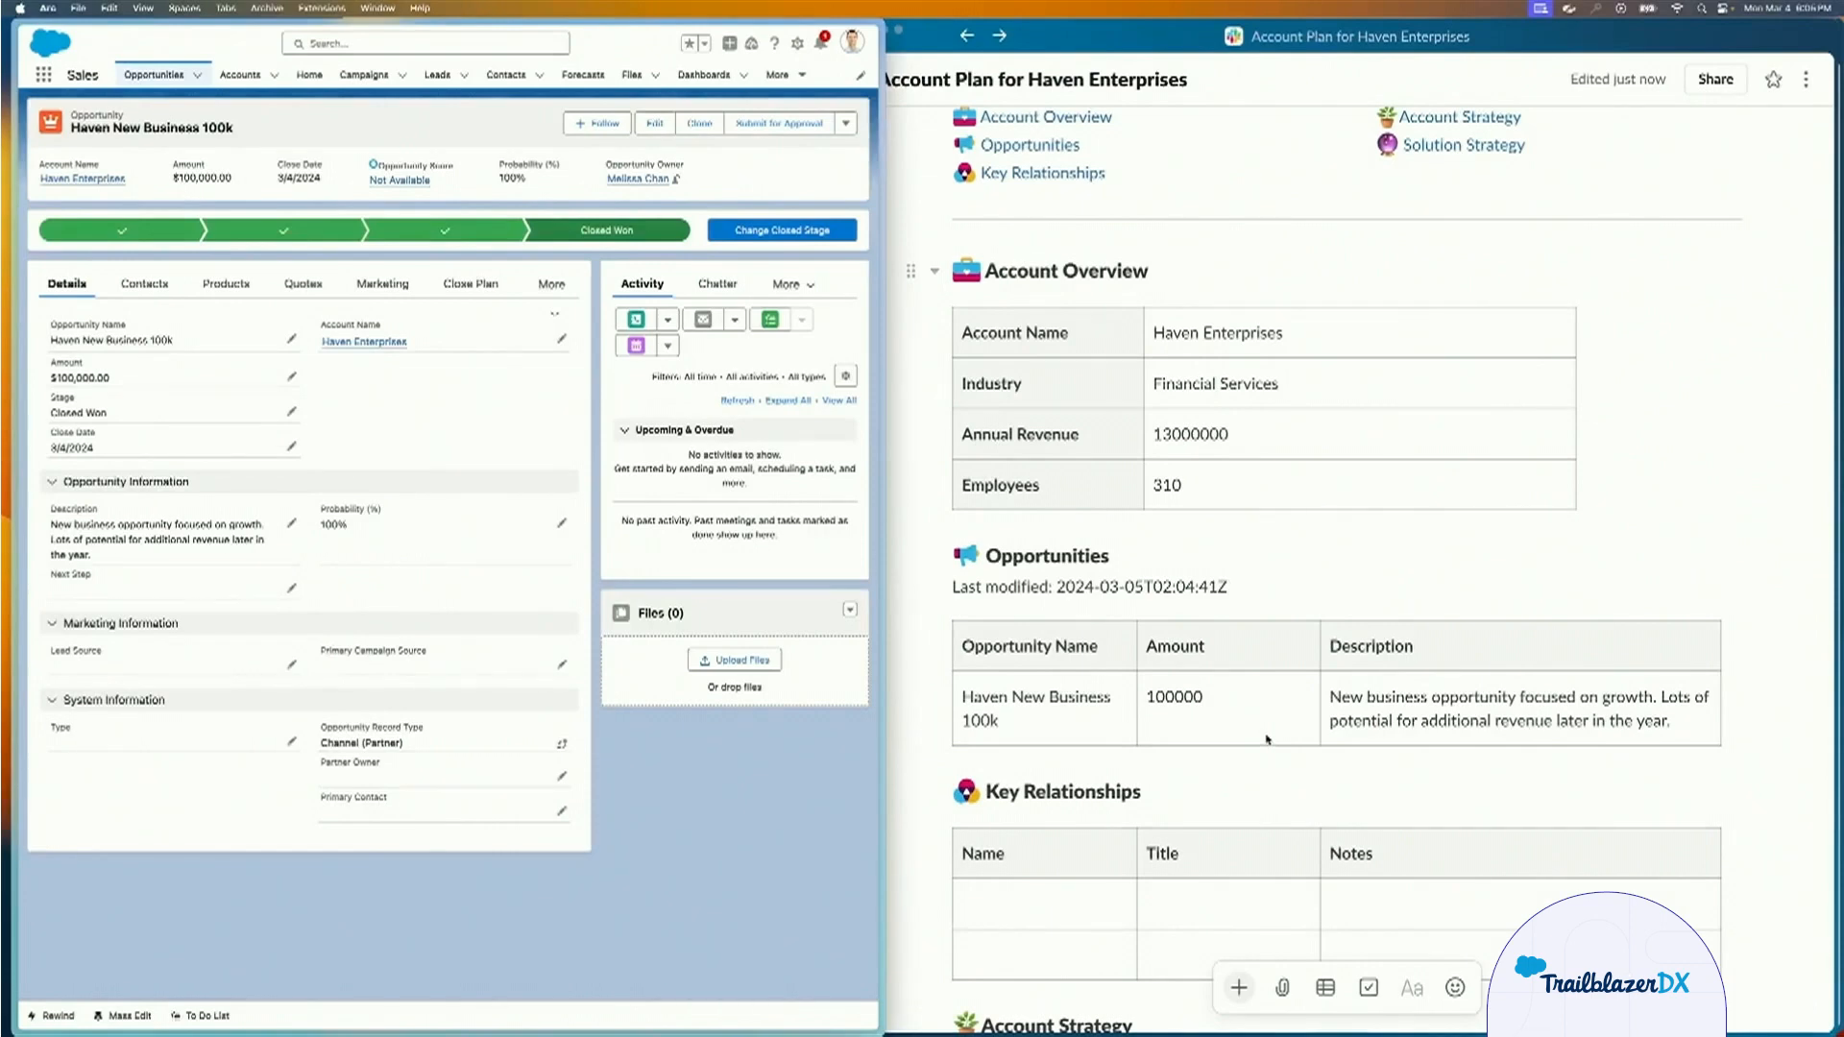
click(1234, 593)
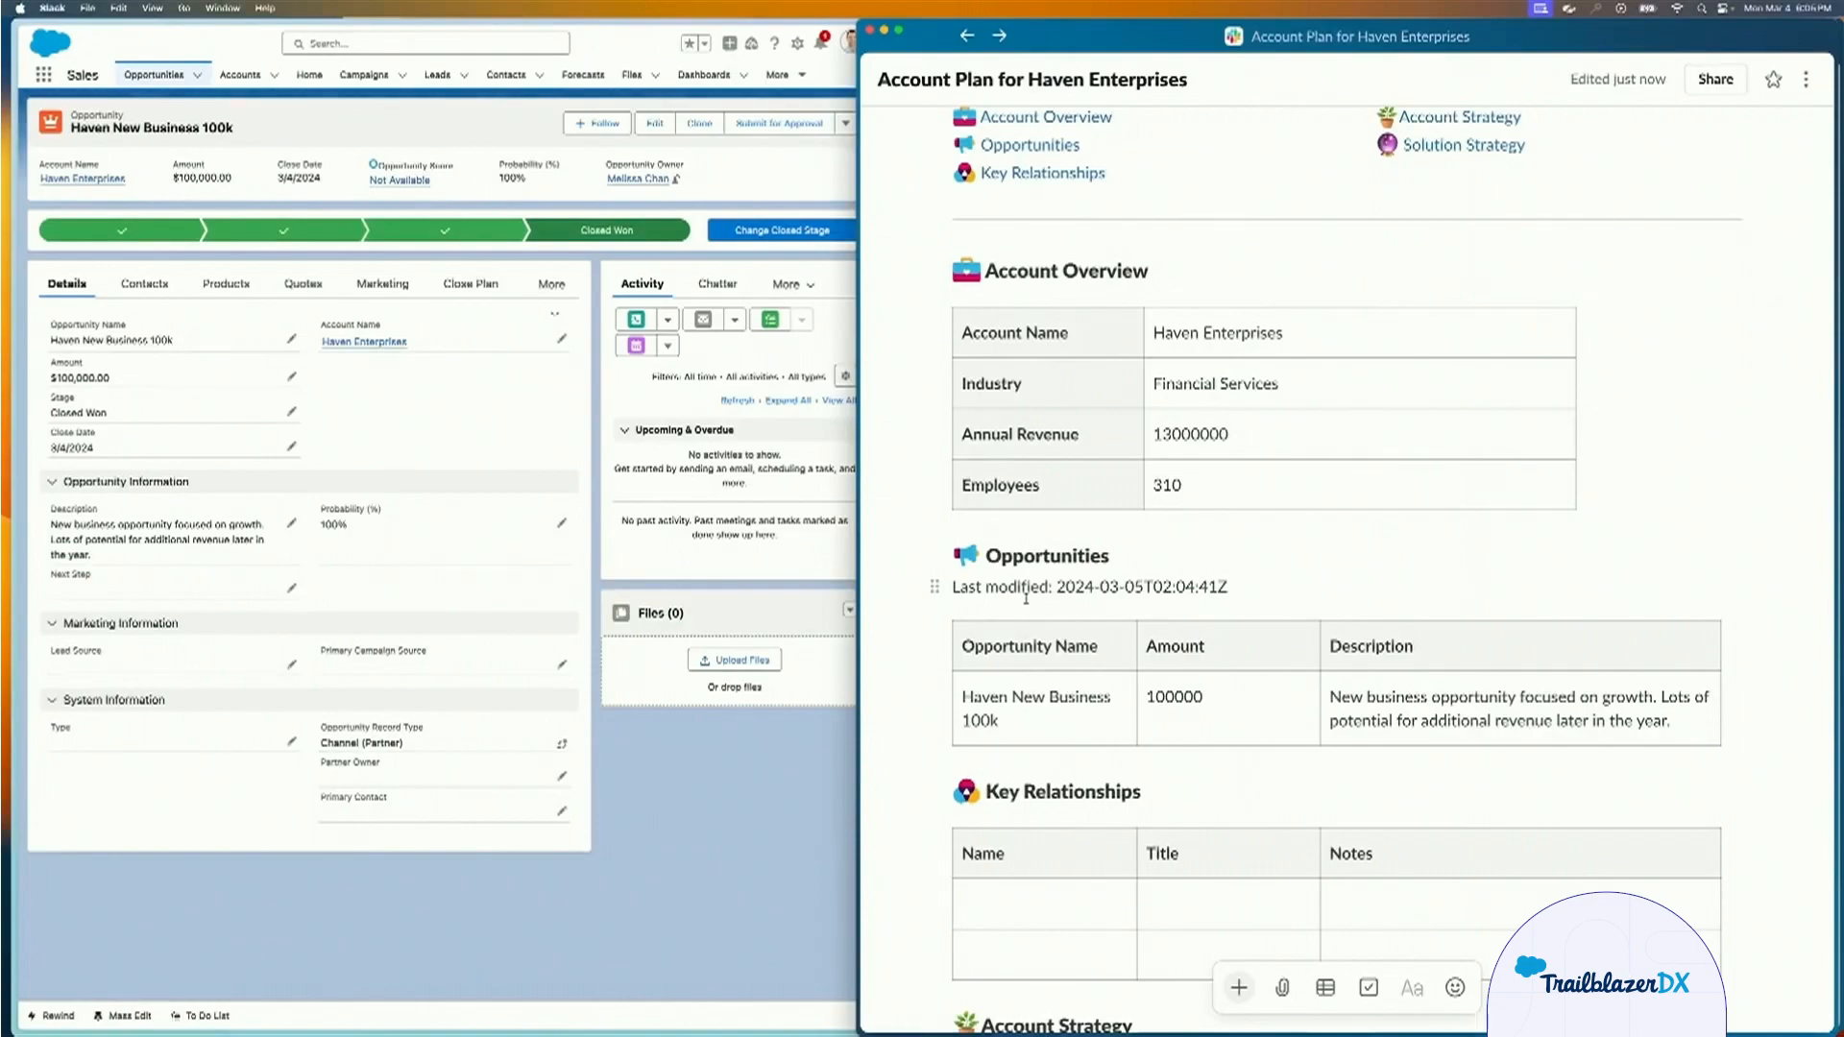
scroll(1026, 597, up, 4)
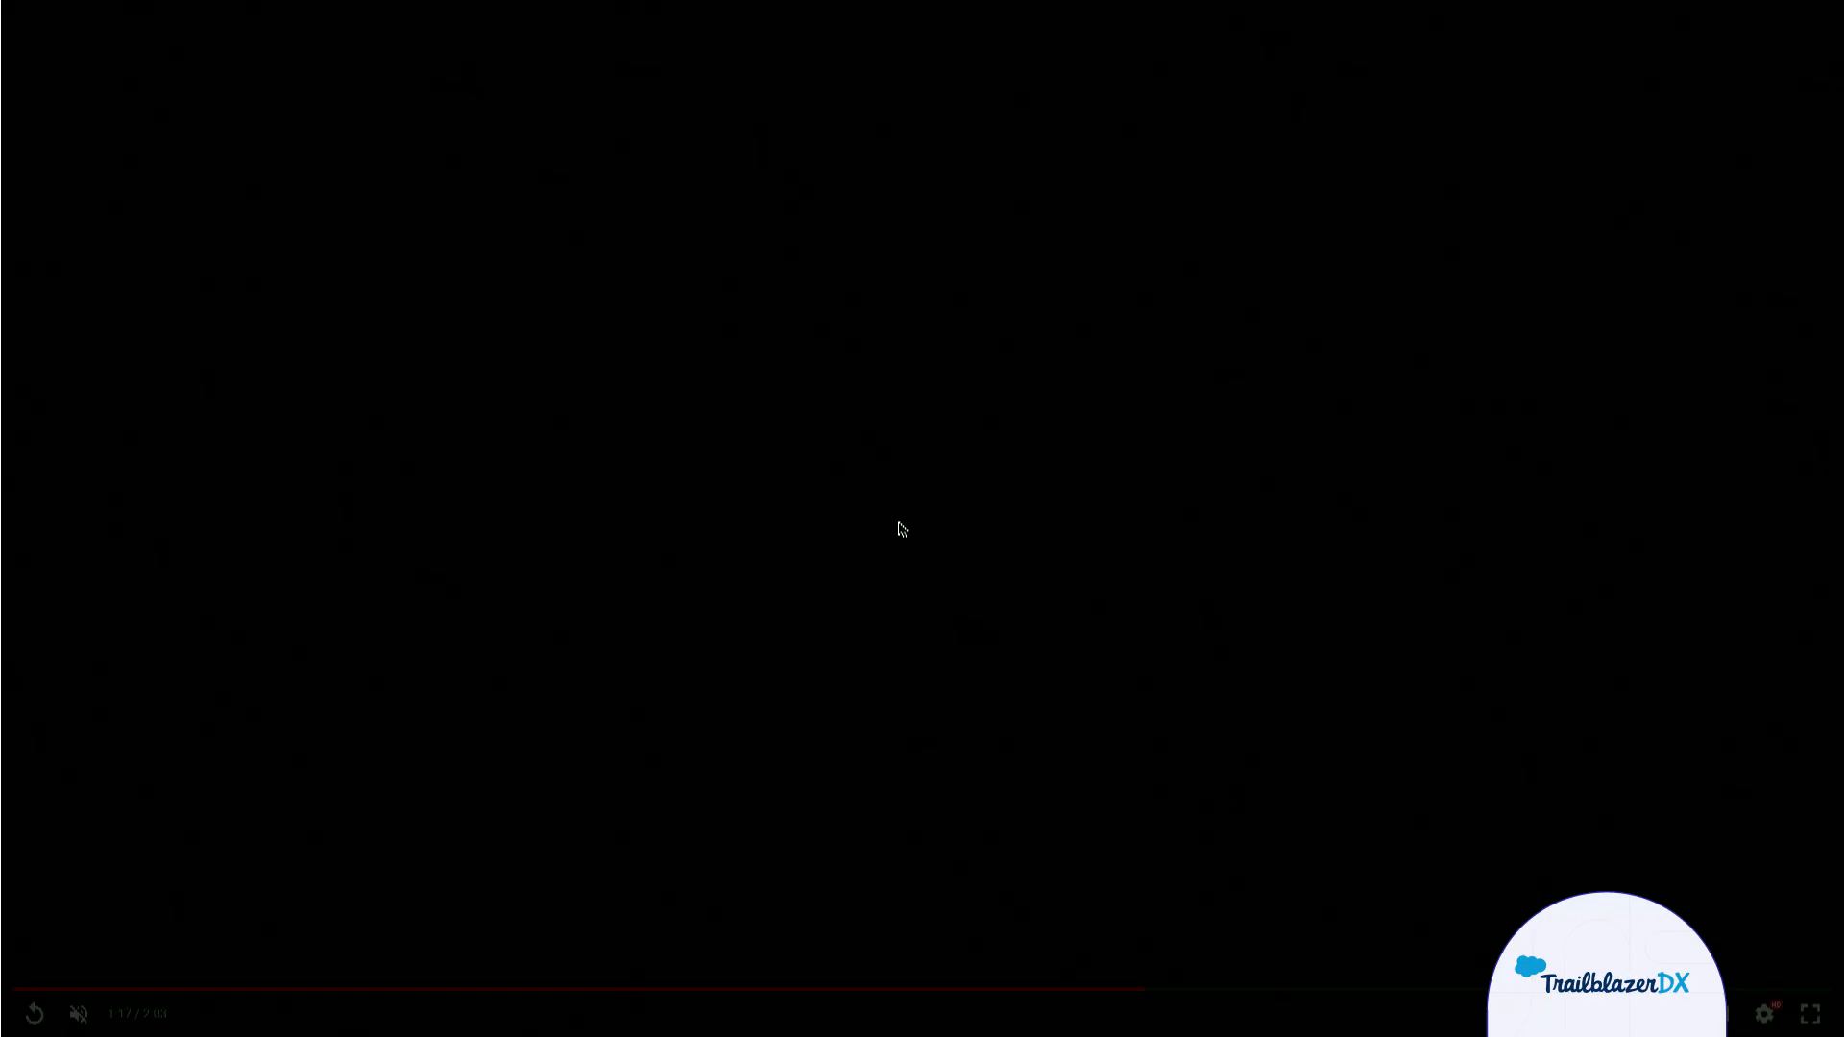